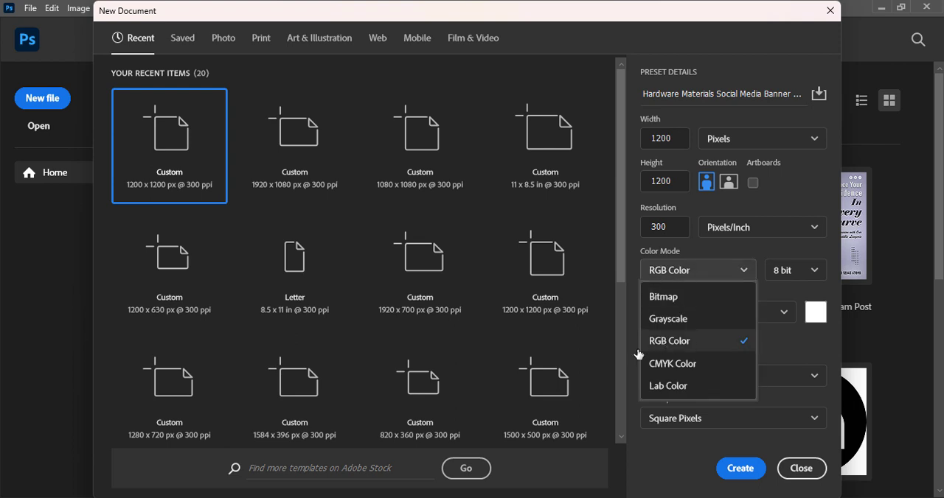
Create the Hardware Materials Social Media Banner Design document at 1200 x 1200 px, 300 ppi, in RGB Color with a white background
click(358, 314)
click(686, 376)
click(725, 193)
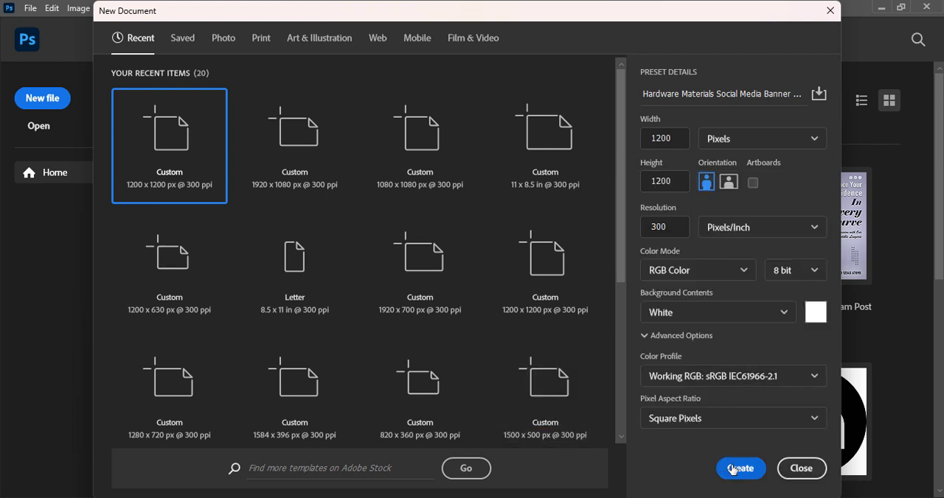
click(739, 469)
Draw a black rectangle covering the whole canvas on a new layer
click(902, 490)
key(u)
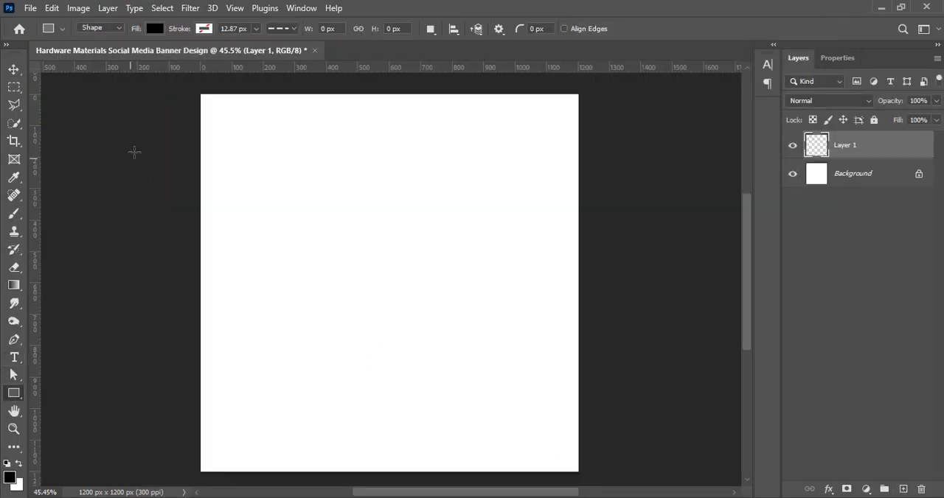
drag(191, 84, 499, 467)
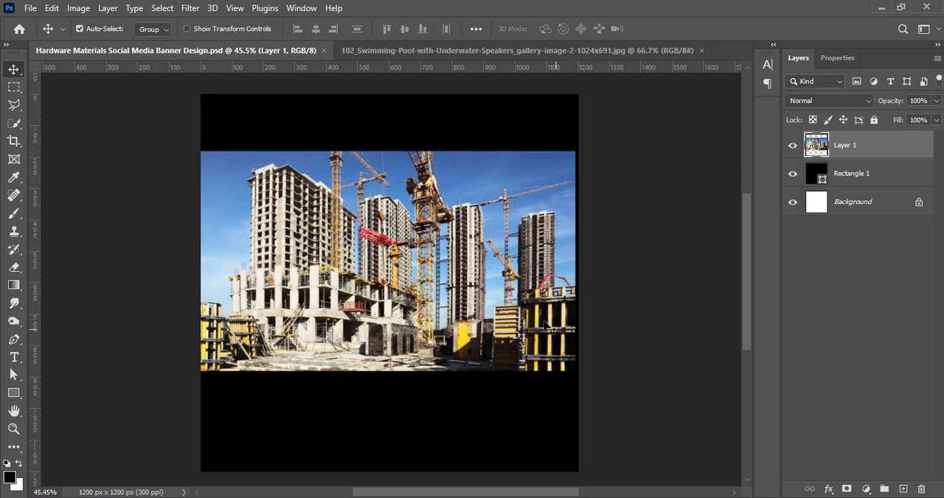
Place the construction site photo above the black rectangle and increase its vibrance
drag(356, 238, 369, 259)
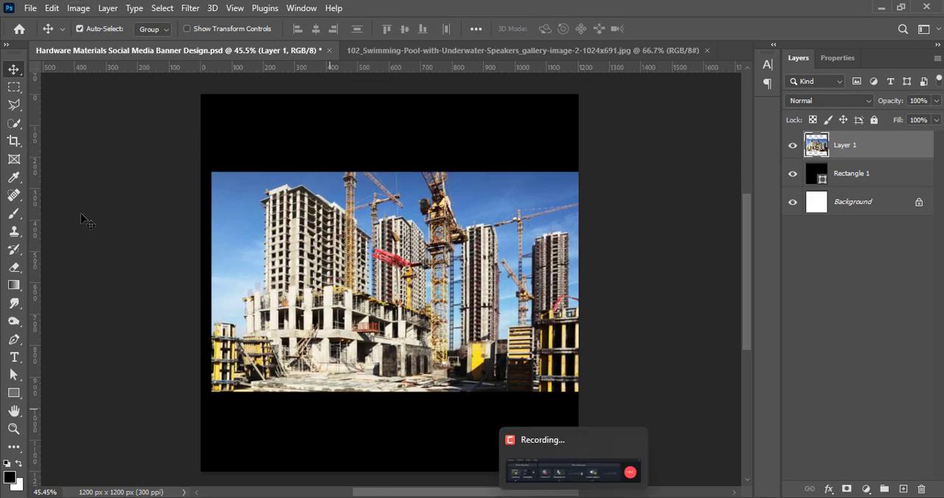
click(78, 8)
mouse_move(91, 45)
click(277, 107)
drag(639, 113, 660, 111)
click(746, 96)
Set the construction photo's contrast to 31 and raise its brightness slightly
click(79, 9)
click(258, 43)
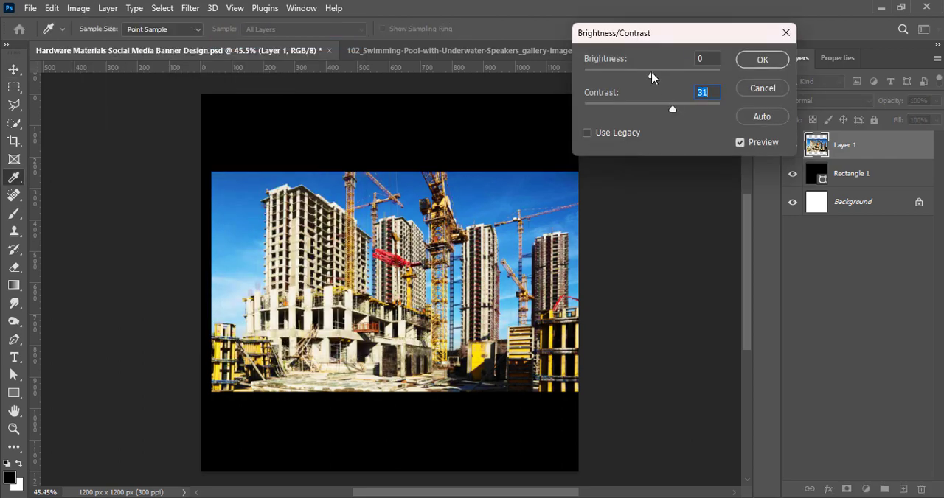
drag(651, 76, 660, 76)
click(744, 63)
Enlarge the construction photo proportionally to about 180% and position it to cover the whole canvas
key(ctrl+t)
drag(398, 172, 397, 83)
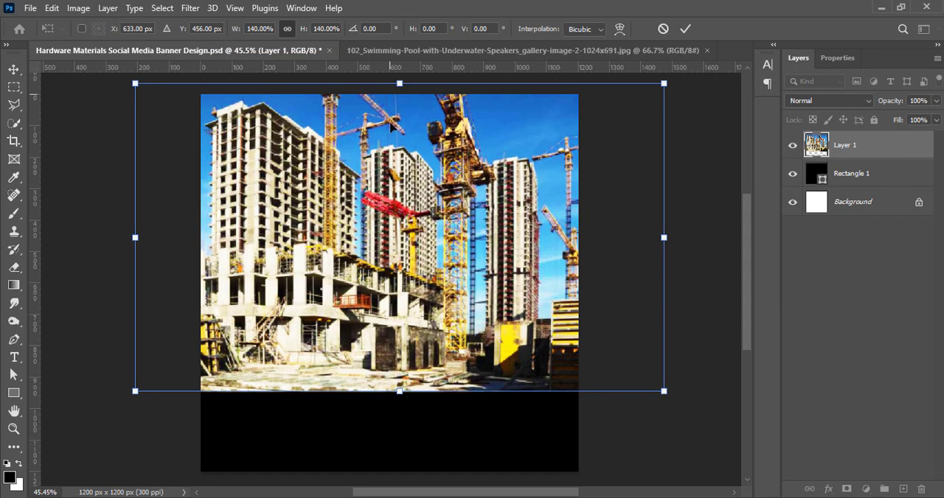
drag(392, 393, 382, 479)
mouse_move(329, 402)
mouse_down()
mouse_move(379, 402)
mouse_move(187, 400)
mouse_move(324, 410)
mouse_up()
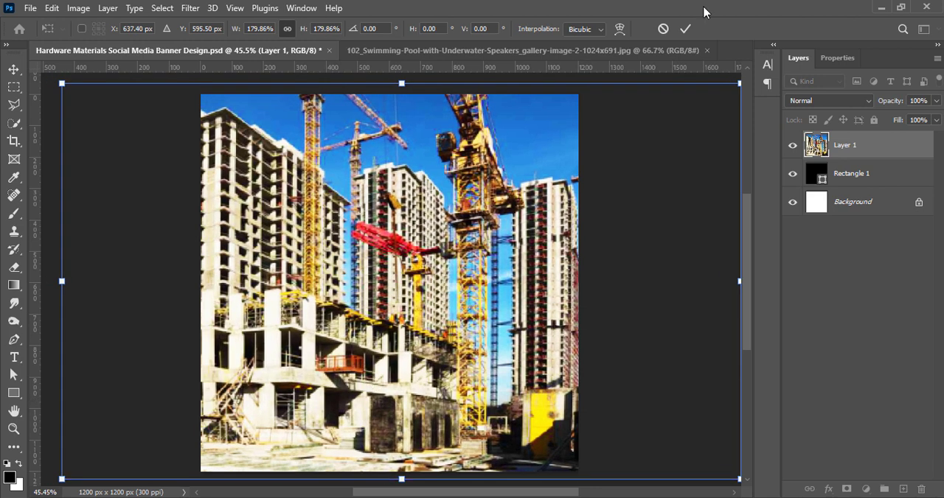
click(685, 28)
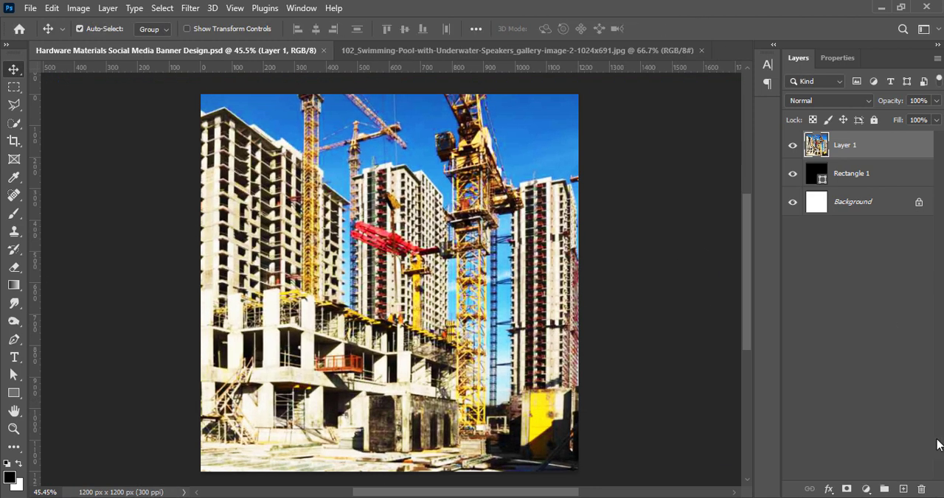
Draw another black rectangle of about 1262 x 1248 px over the construction photo, covering the canvas
click(903, 490)
click(14, 393)
mouse_move(195, 83)
mouse_down()
mouse_move(169, 302)
mouse_move(600, 468)
mouse_move(593, 475)
mouse_up()
click(798, 58)
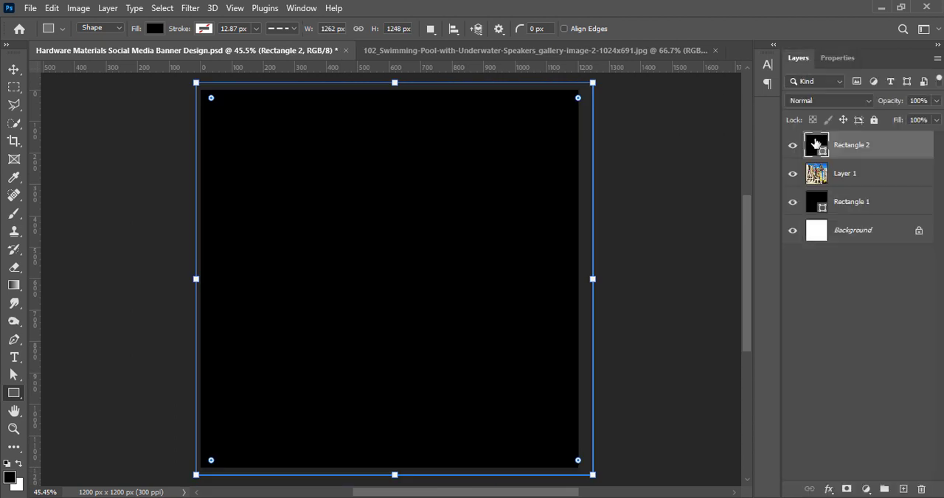
Recolor the top rectangle to a pale blue-grey and lower its opacity to 83%
double_click(816, 144)
drag(783, 347, 783, 276)
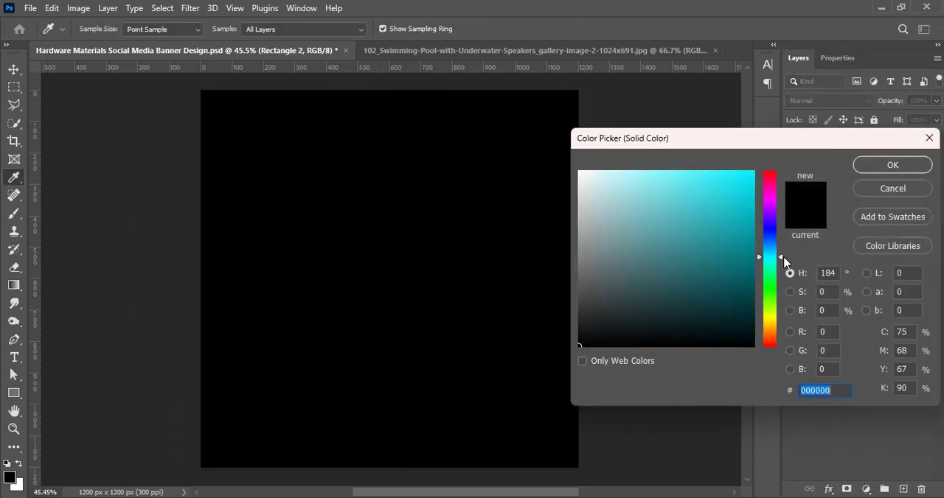
drag(603, 184, 583, 181)
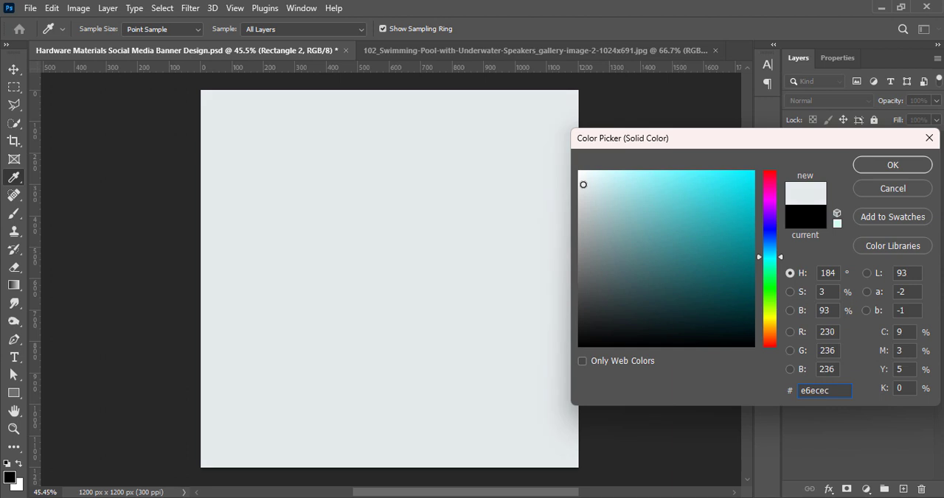
click(906, 169)
key(v)
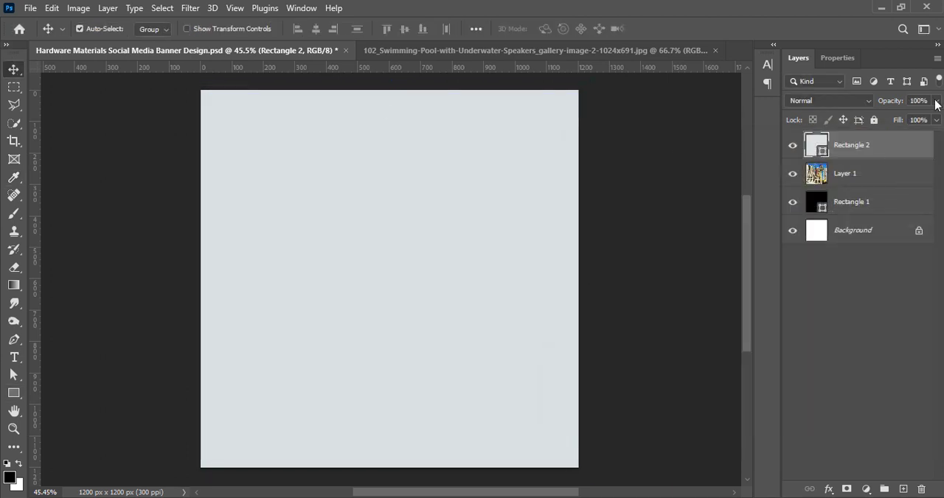
drag(927, 121, 924, 118)
Apply a Gaussian Blur with a 5 px radius to the construction photo layer
click(817, 175)
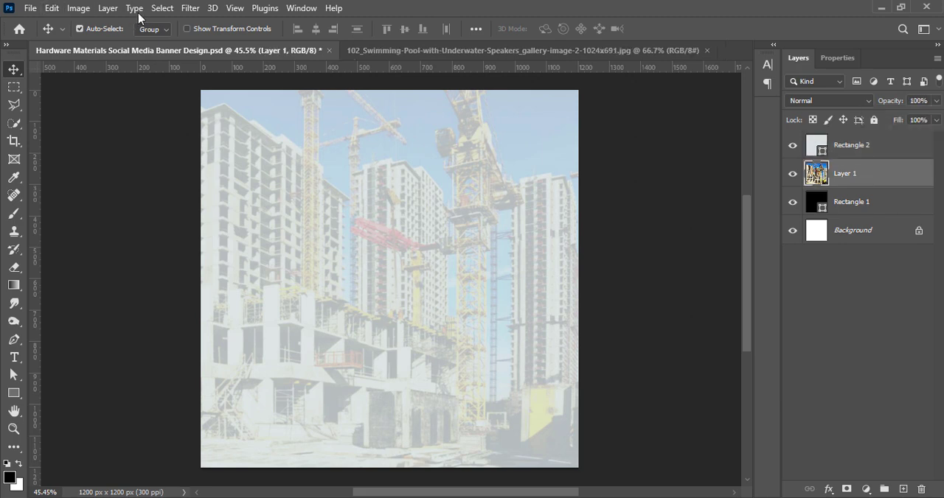
click(190, 8)
mouse_move(194, 182)
click(411, 239)
drag(726, 334, 707, 334)
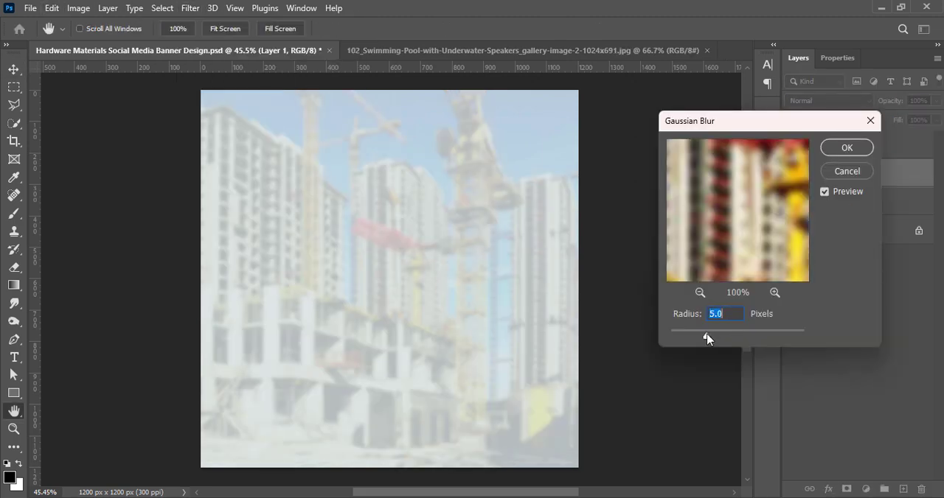
click(846, 149)
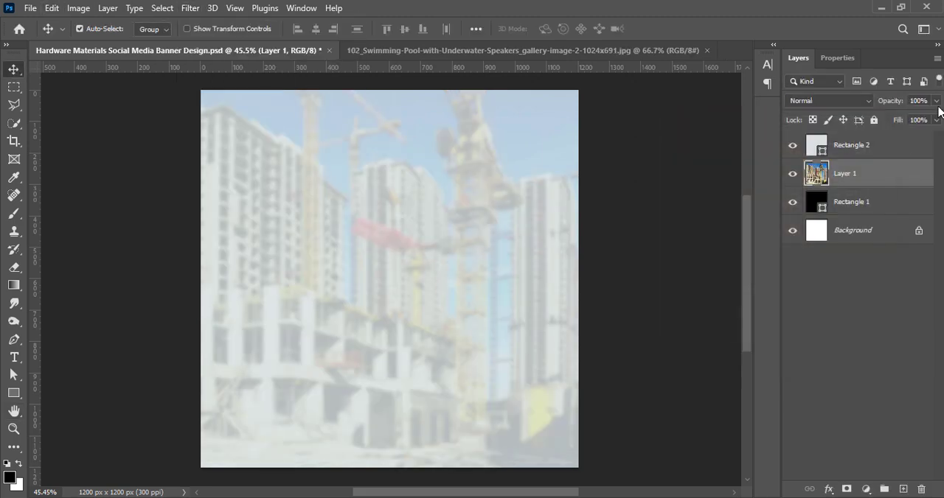
Set the pale overlay rectangle to the Lighter Color blend mode at about 77% opacity, and save the document
click(841, 155)
click(827, 101)
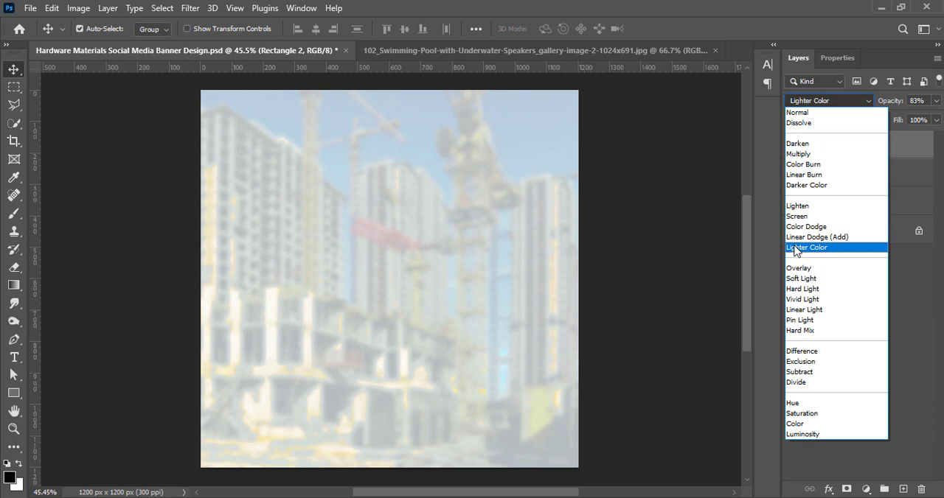
click(804, 247)
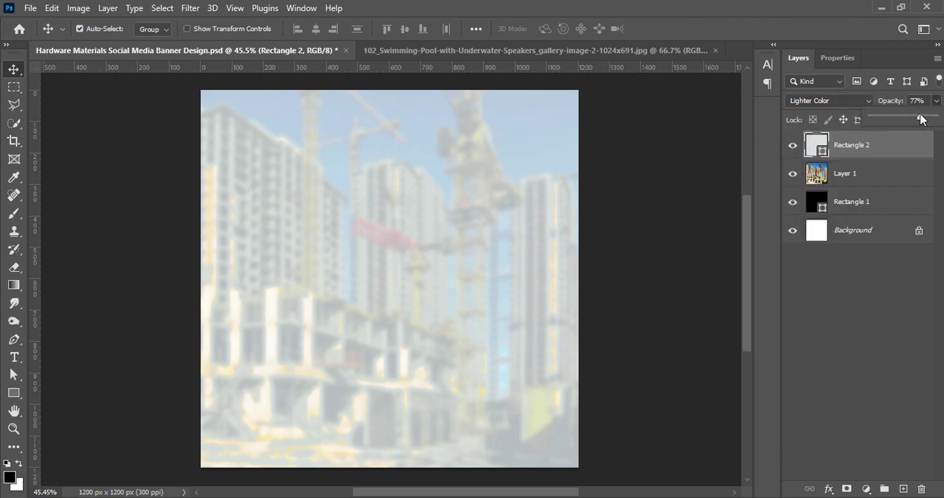
drag(921, 119, 920, 120)
click(868, 351)
key(ctrl+s)
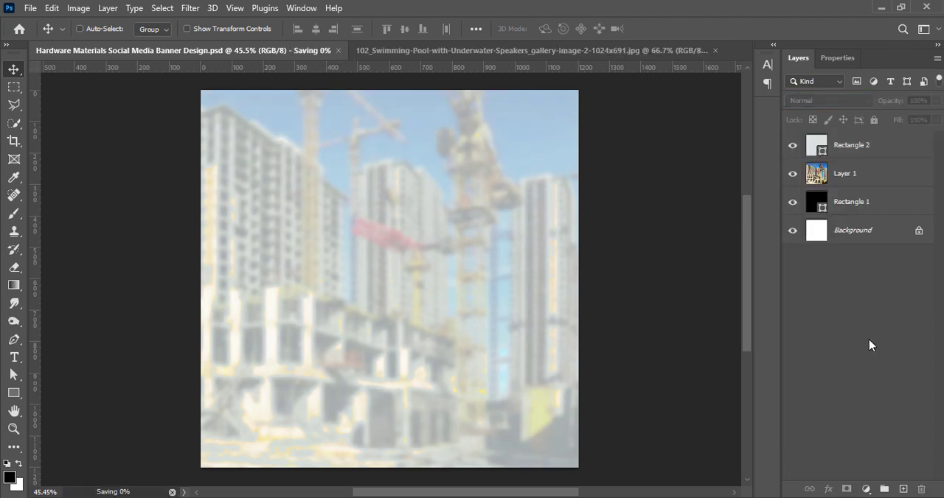
On a new layer, paint a wide rough-edged black band rising diagonally across the canvas with a 400 px bristle brush
click(901, 491)
click(14, 213)
click(87, 29)
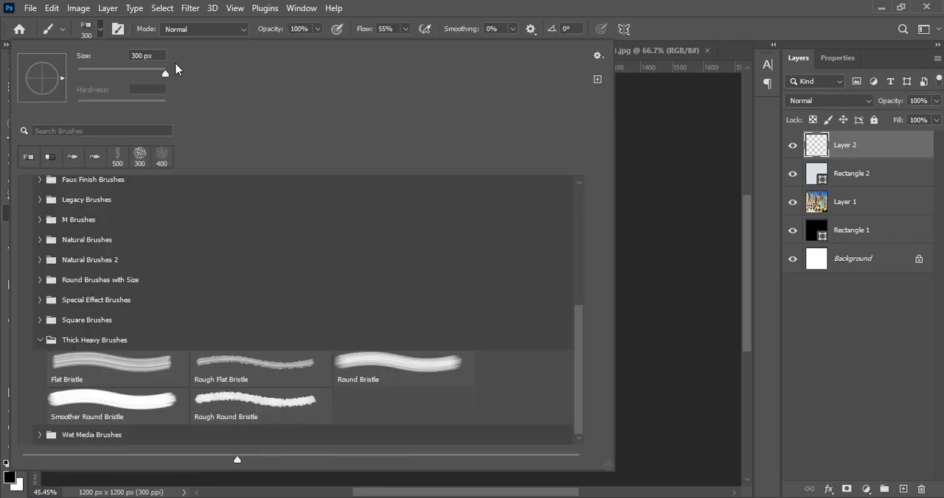
mouse_move(579, 377)
mouse_down()
mouse_move(588, 356)
mouse_move(575, 435)
mouse_up()
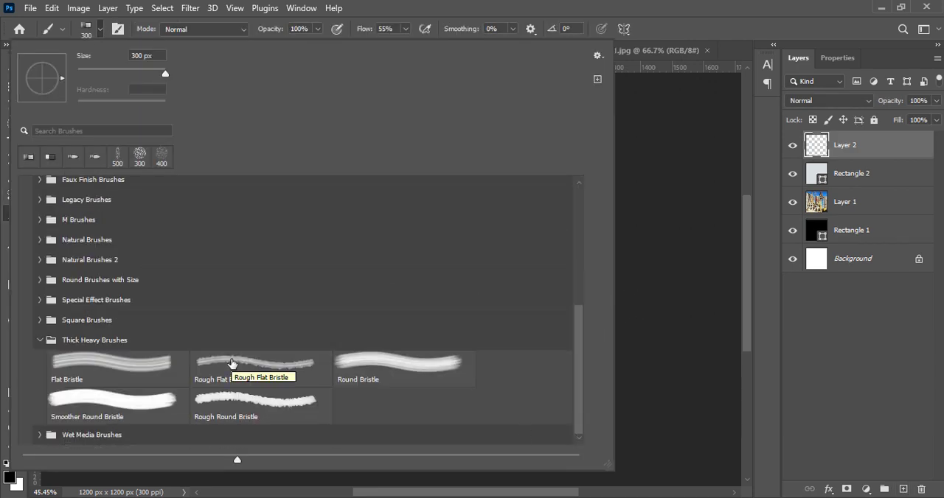
click(660, 53)
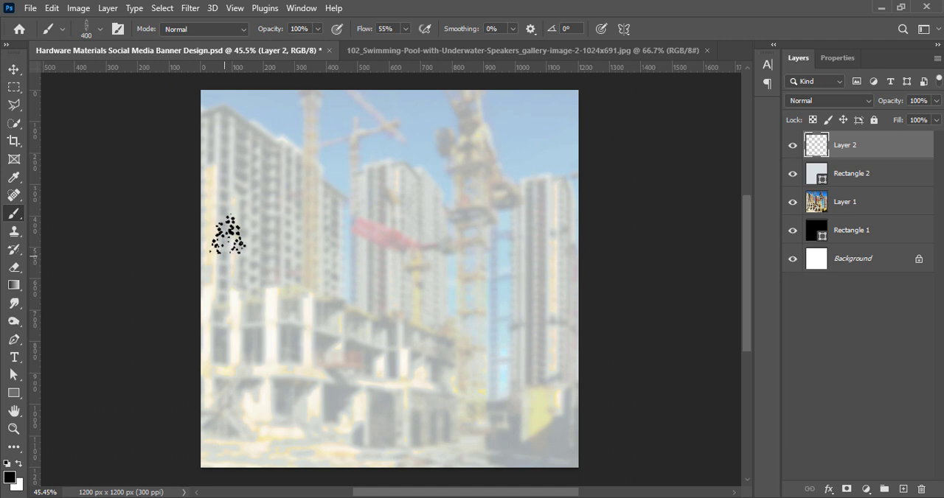
mouse_move(163, 239)
mouse_down()
mouse_move(537, 171)
mouse_move(294, 220)
mouse_move(155, 267)
mouse_move(271, 258)
mouse_move(438, 218)
mouse_move(202, 279)
mouse_move(505, 218)
mouse_move(292, 238)
mouse_up()
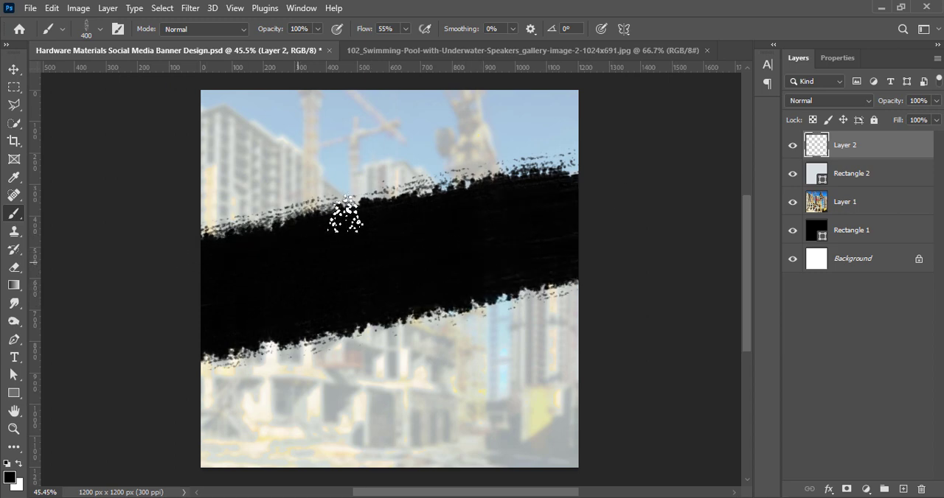
mouse_move(345, 214)
mouse_down()
mouse_move(361, 183)
mouse_move(190, 212)
mouse_up()
drag(444, 176, 686, 105)
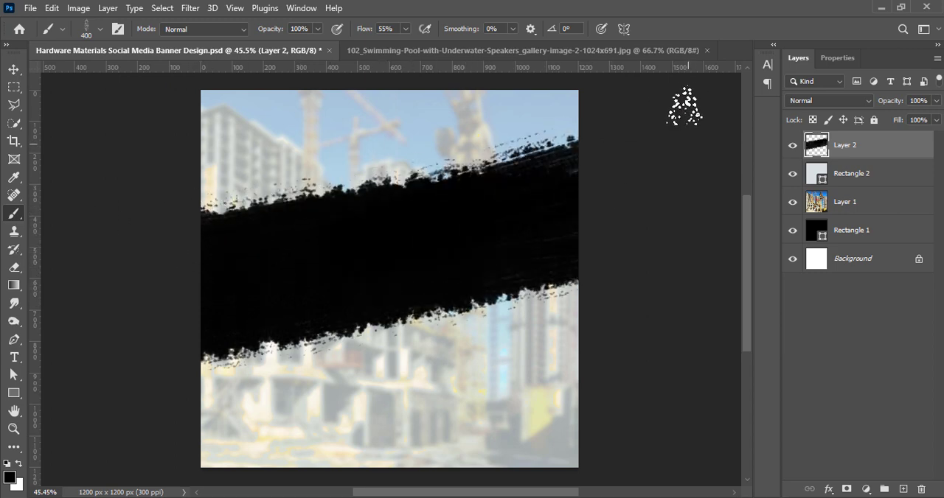
click(14, 70)
right_click(873, 146)
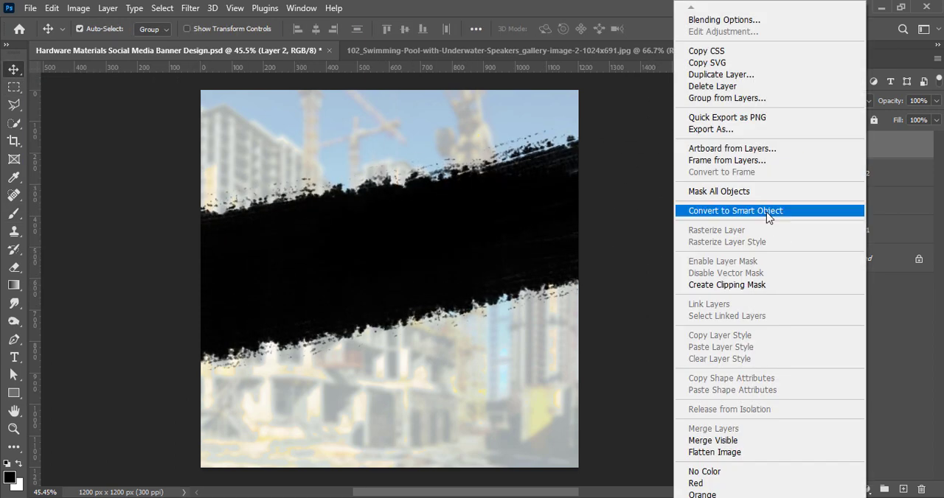
click(710, 212)
click(189, 8)
click(628, 207)
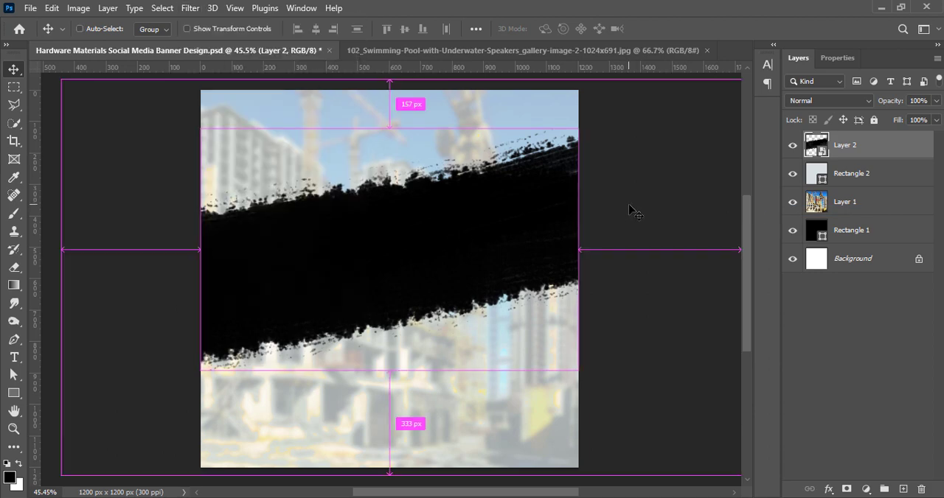
Convert the black band layer to a smart object with a ZigZag distortion of amount 39 and ridges 8, and save the document
right_click(852, 152)
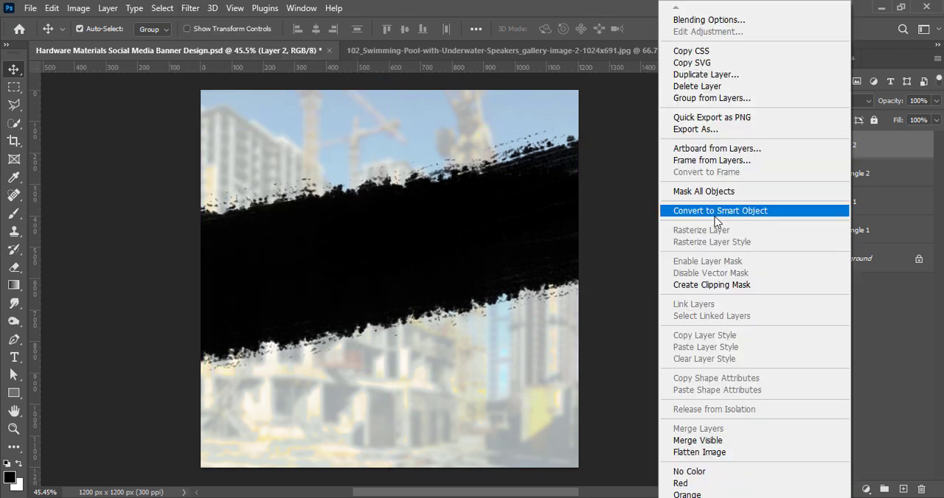
click(719, 152)
click(189, 8)
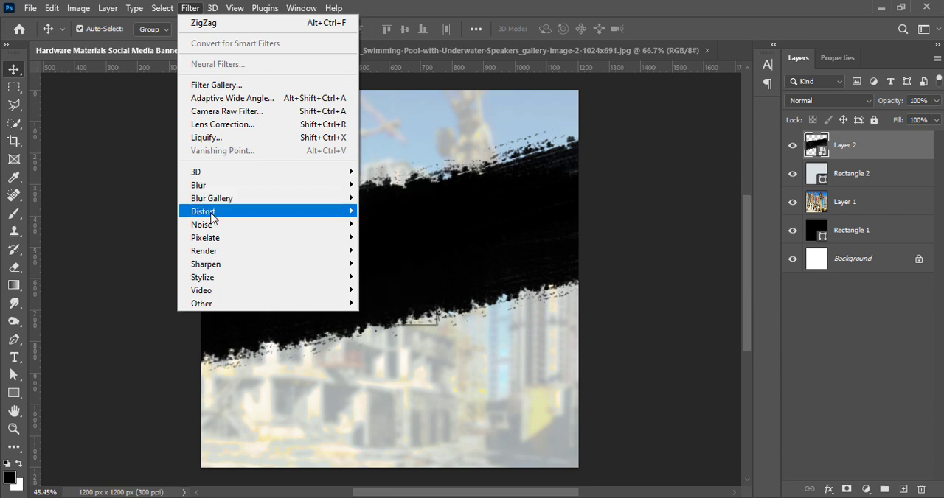
mouse_move(225, 212)
click(391, 316)
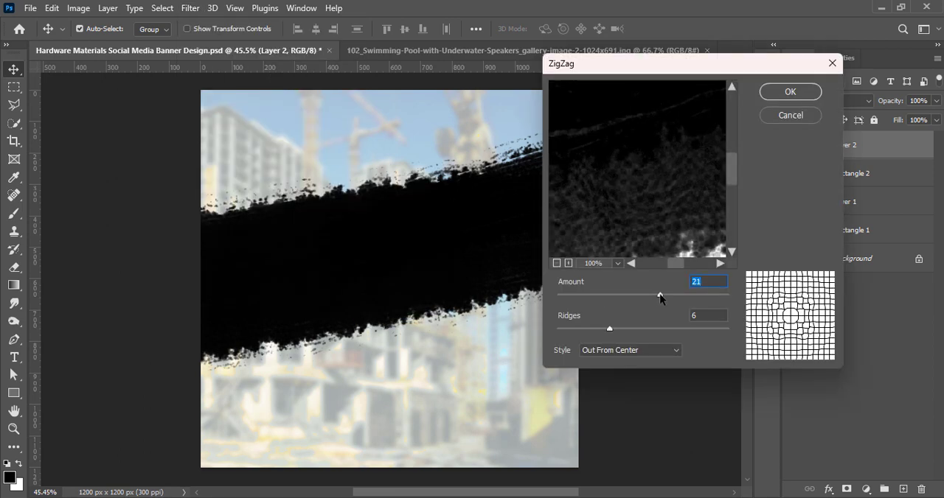
drag(660, 297, 671, 297)
drag(613, 330, 629, 326)
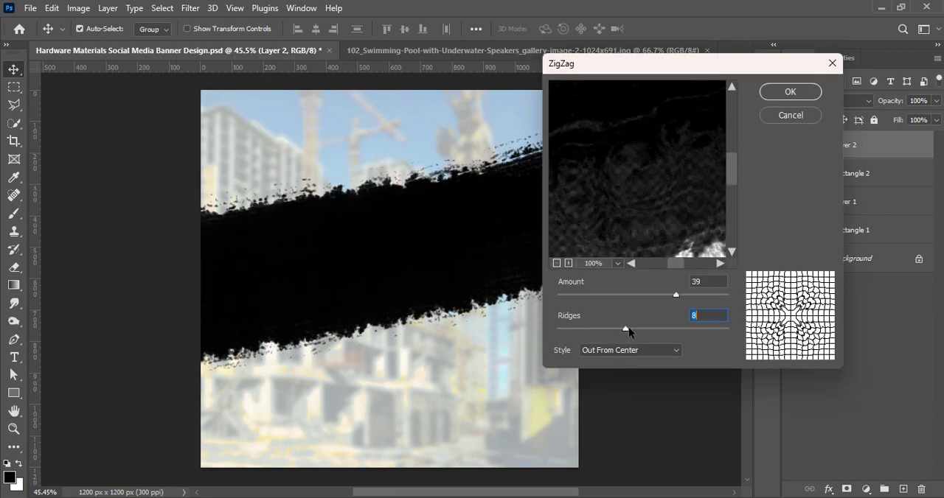
click(790, 92)
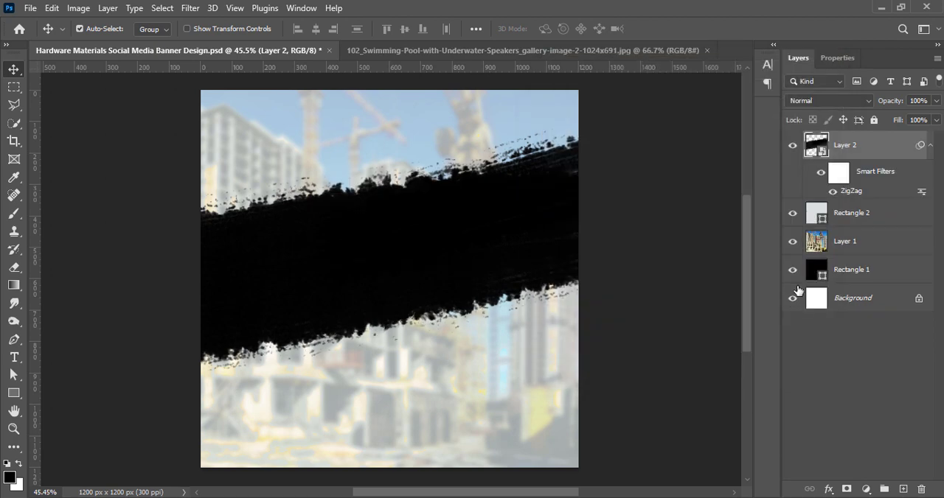
click(652, 164)
key(ctrl+s)
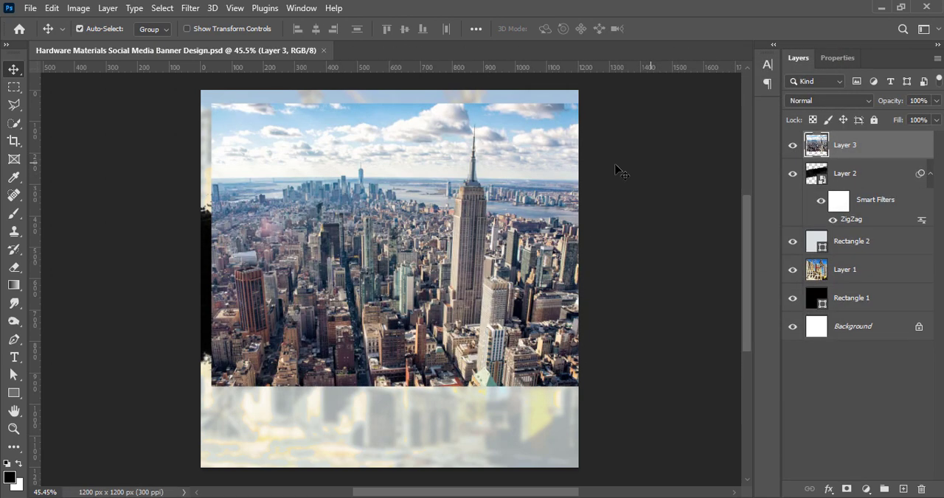
Place the city skyline photo above the black band and increase its vibrance
drag(364, 227, 359, 252)
click(73, 8)
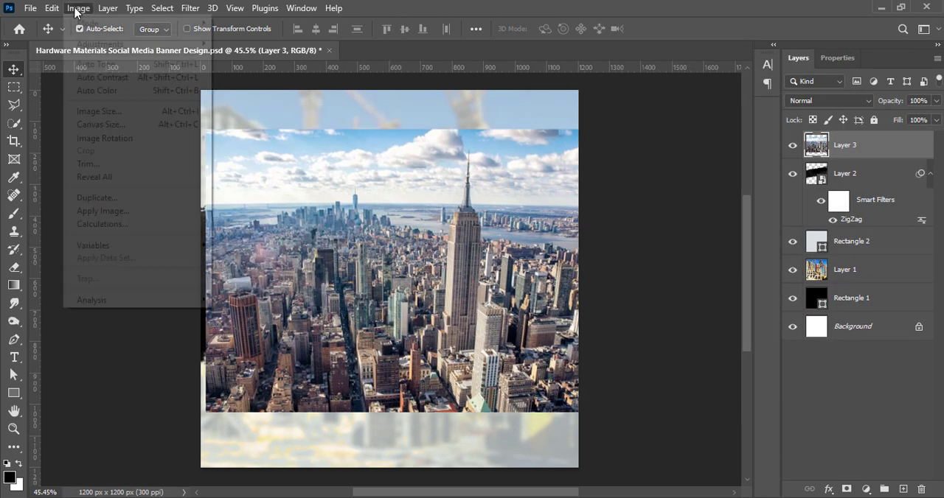
mouse_move(96, 40)
click(324, 98)
key(Return)
Brighten the city photo's midtones with Curves, raising the RGB midpoint at input 131 to output 149
click(71, 9)
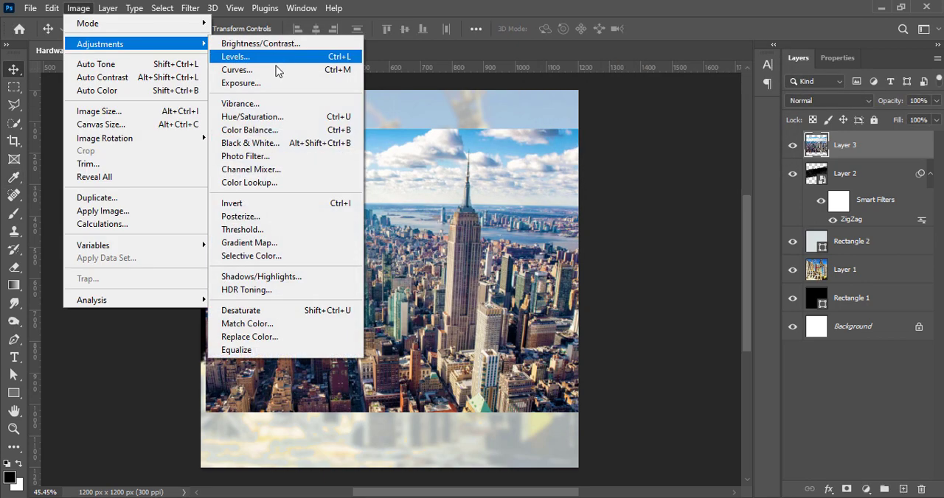
click(280, 72)
drag(548, 70, 674, 64)
drag(675, 218, 680, 203)
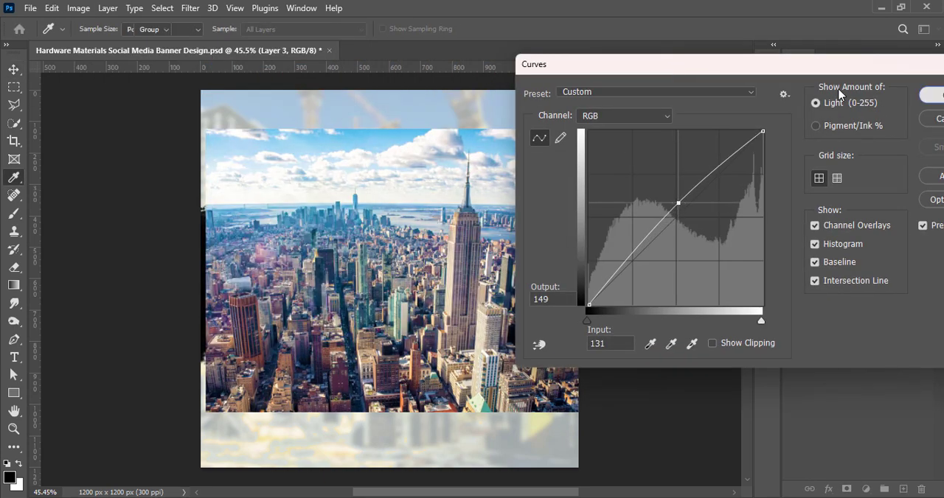
key(Return)
Set the city photo's contrast to 21 with Brightness/Contrast
click(78, 8)
mouse_move(88, 42)
click(251, 42)
drag(664, 108, 667, 109)
click(763, 60)
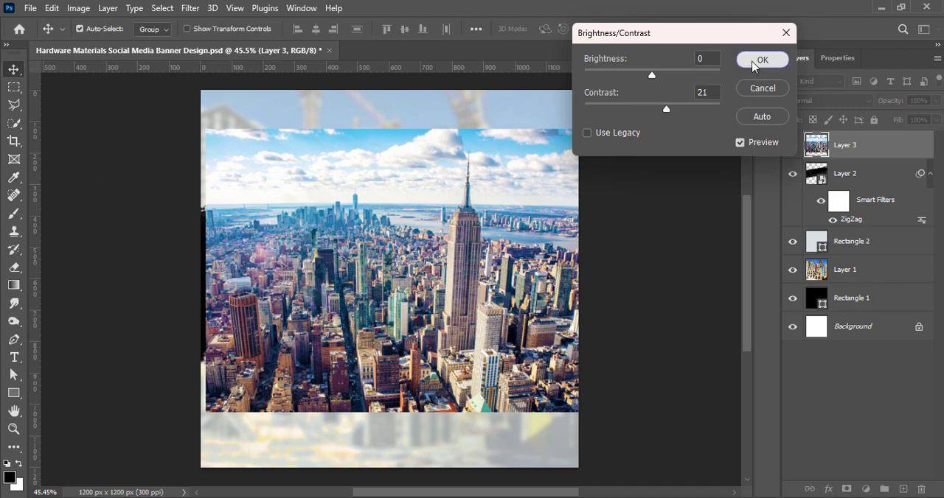
Clip the city photo to the black brush band and enlarge it to 105.25% to span the canvas width
drag(500, 292, 485, 272)
right_click(848, 160)
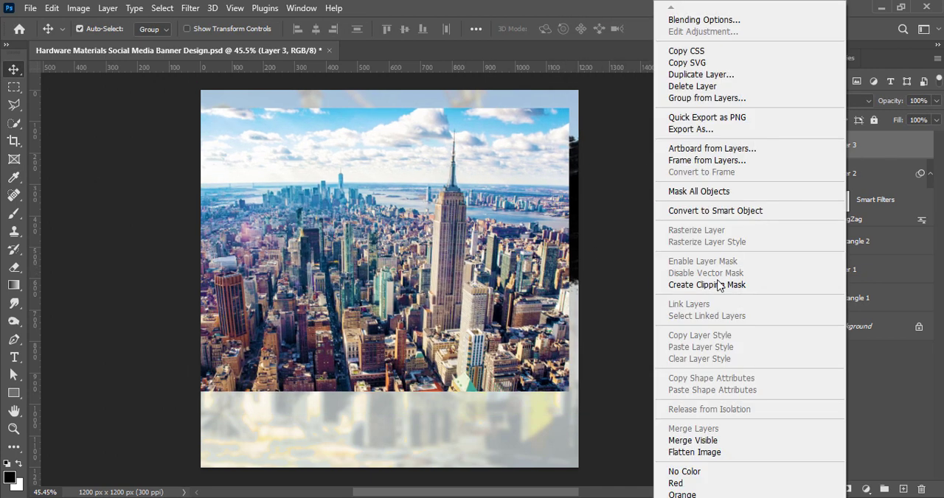
click(719, 286)
key(ctrl+t)
drag(569, 247, 589, 239)
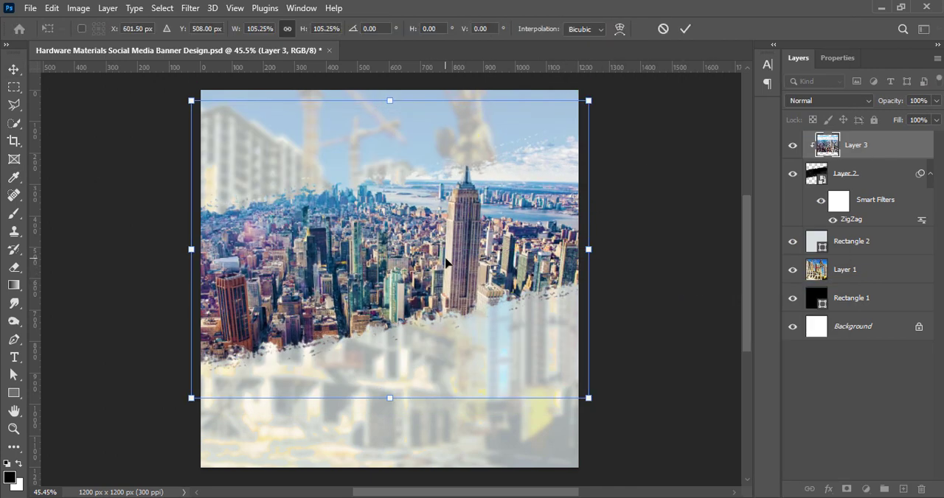
Flip the city photo horizontally and lower it within the brush band so the tower's spire shows
right_click(404, 275)
click(446, 482)
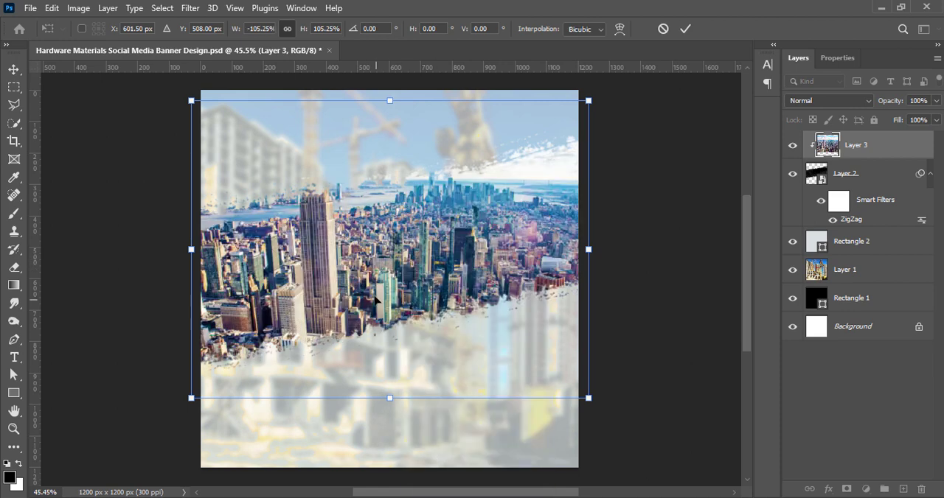
drag(366, 289, 365, 313)
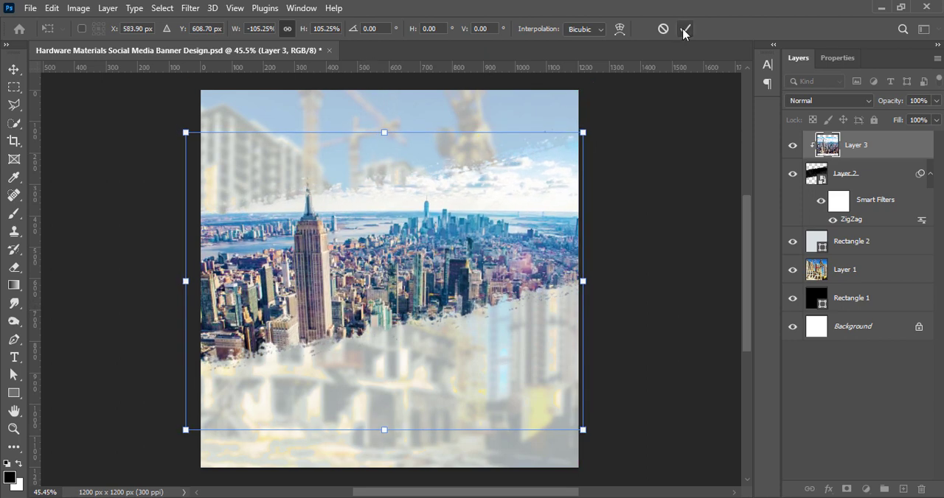
click(685, 29)
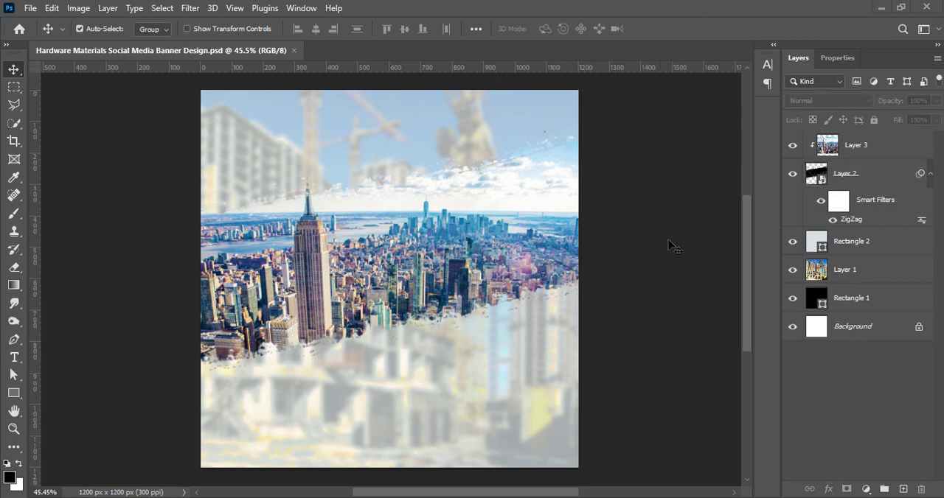
Add a black drop shadow to the brush band with 60% opacity, 90° angle, distance 0, spread 0 and size 9 px
double_click(870, 172)
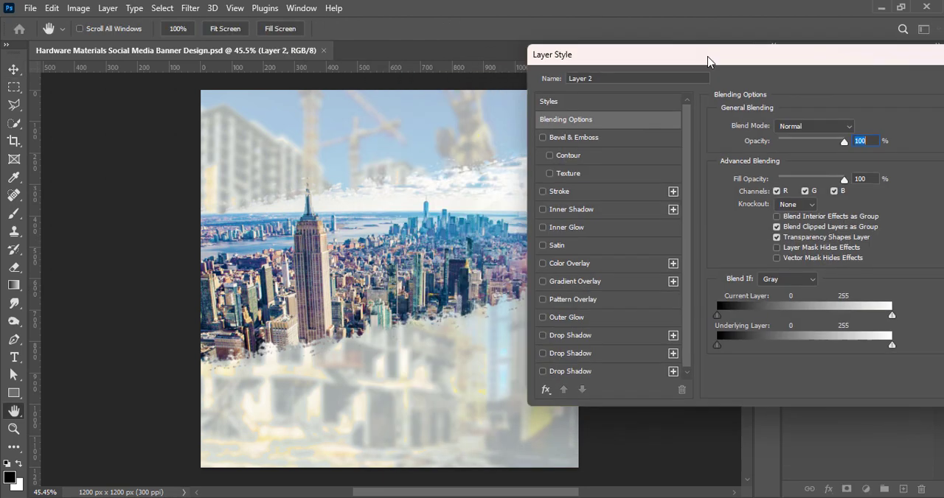
click(563, 330)
click(620, 334)
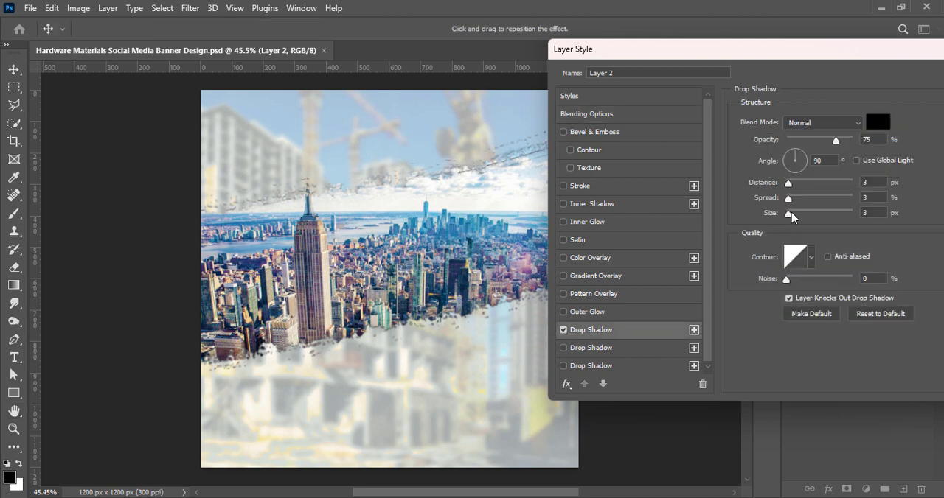
mouse_move(791, 212)
mouse_down()
mouse_move(782, 217)
mouse_move(795, 215)
mouse_up()
drag(787, 182, 783, 200)
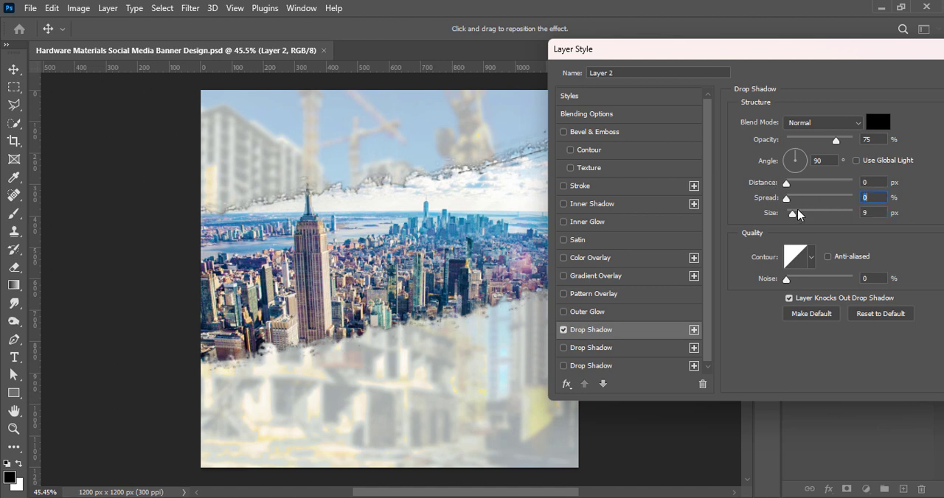
drag(794, 51, 532, 53)
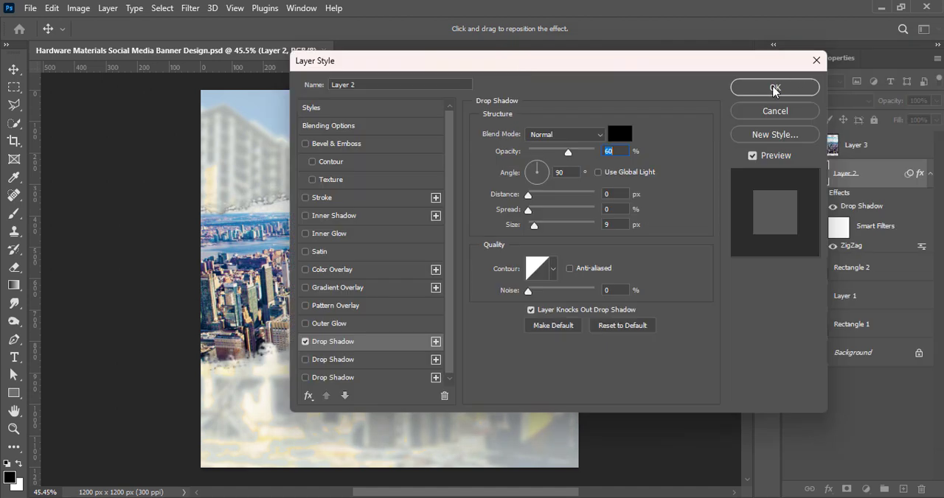
click(774, 87)
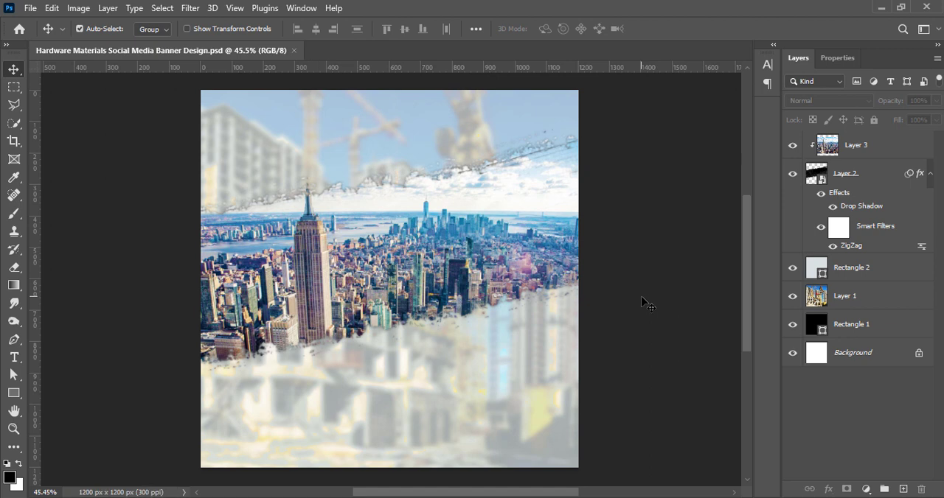
Duplicate the brush band, place the copy beneath the original, and clip the city photo to the original band again
key(ctrl+j)
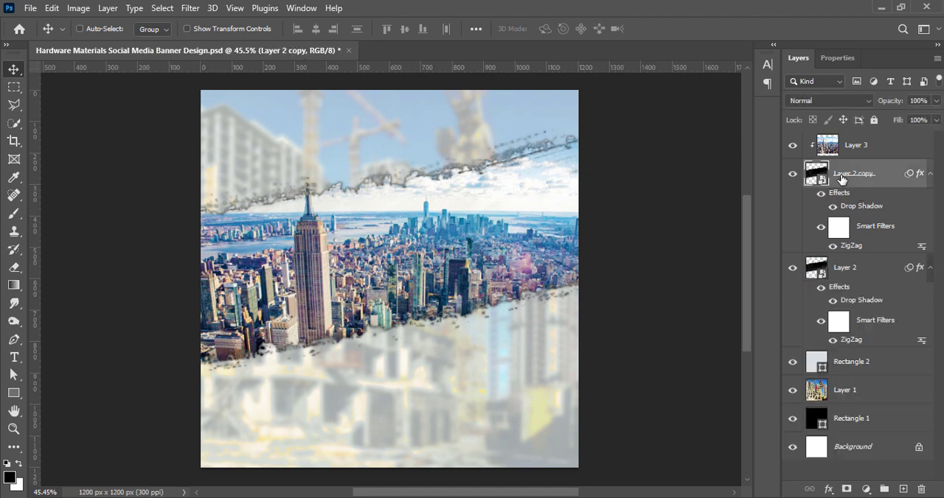
drag(865, 182, 854, 350)
click(844, 158)
right_click(847, 162)
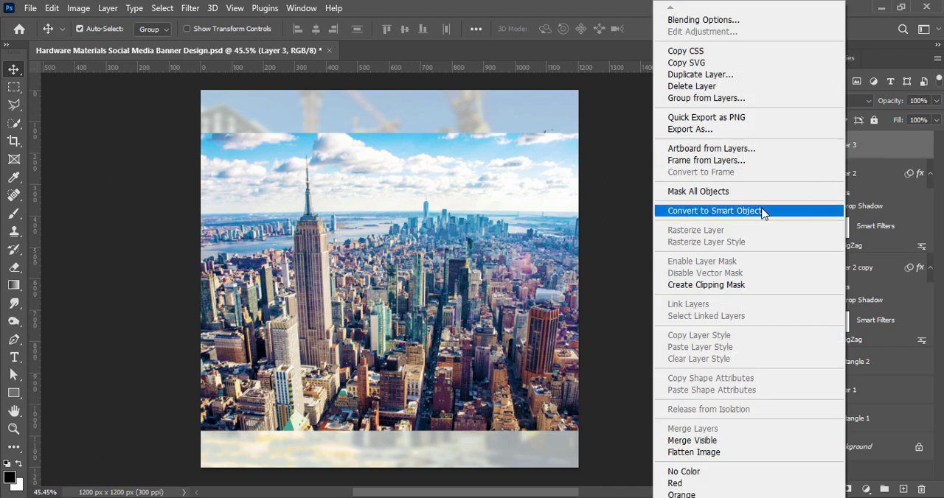
click(745, 289)
Hide the drop shadow and the ZigZag smart filter on the band copy
click(819, 271)
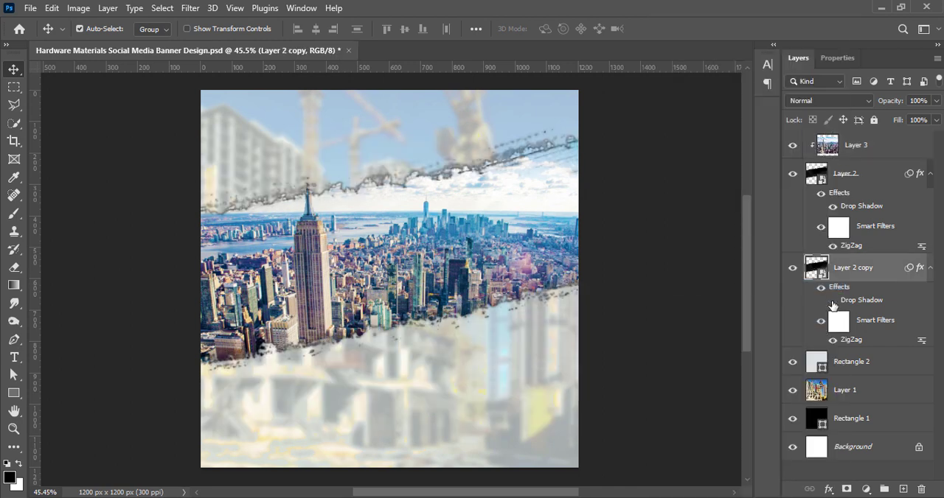
click(833, 300)
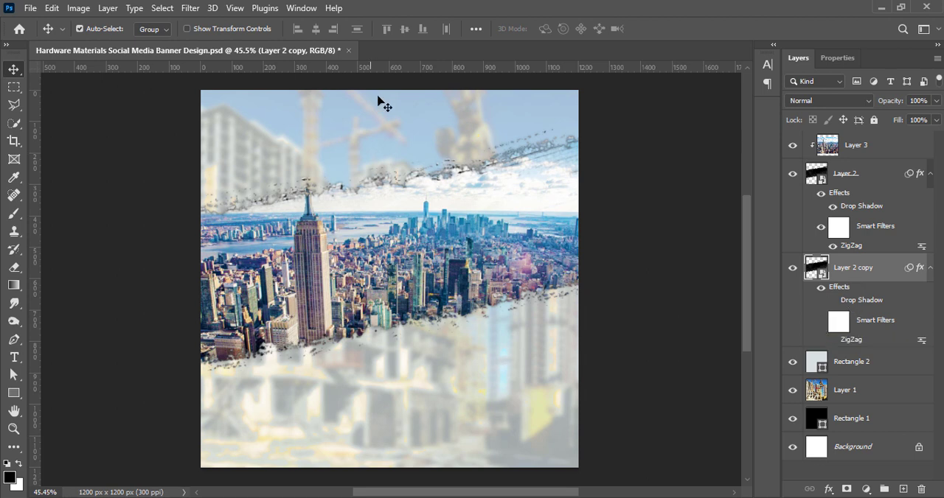
double_click(823, 273)
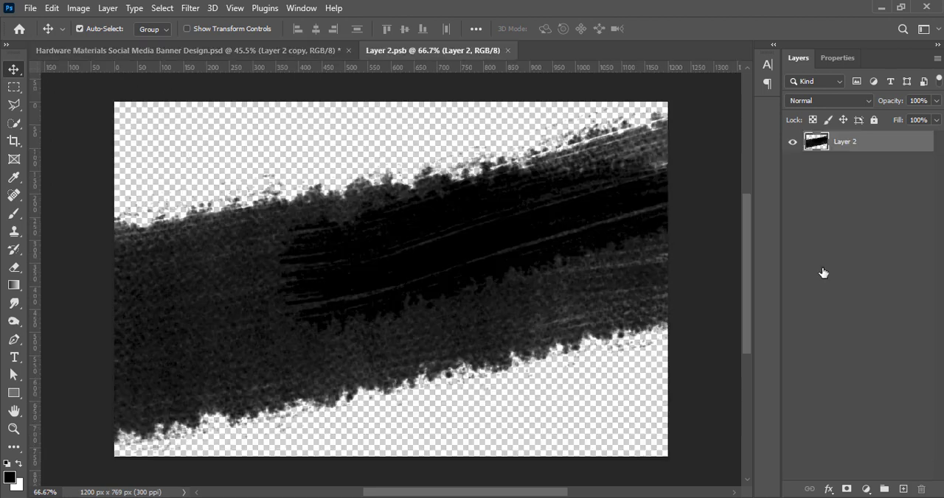
double_click(815, 143)
click(778, 108)
click(508, 50)
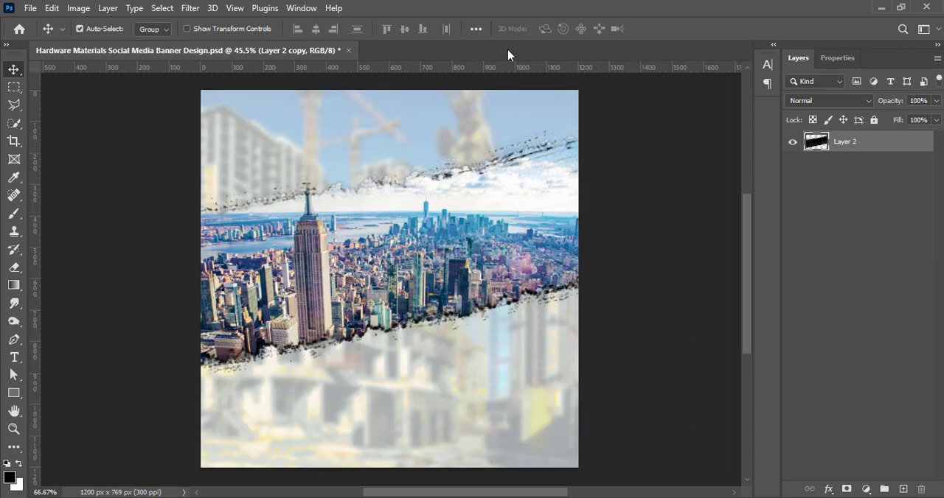
double_click(814, 270)
click(505, 50)
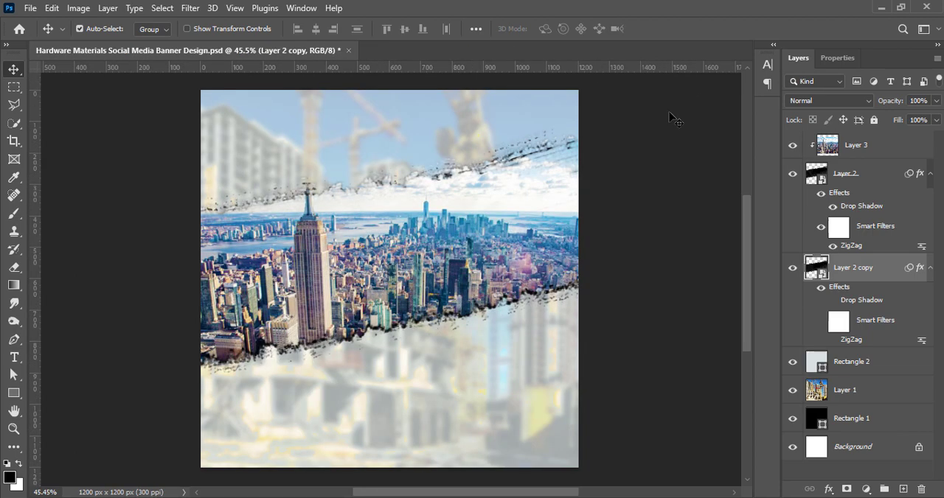
Apply a white Color Overlay at 100% opacity in Normal mode to the band copy
right_click(808, 273)
click(716, 226)
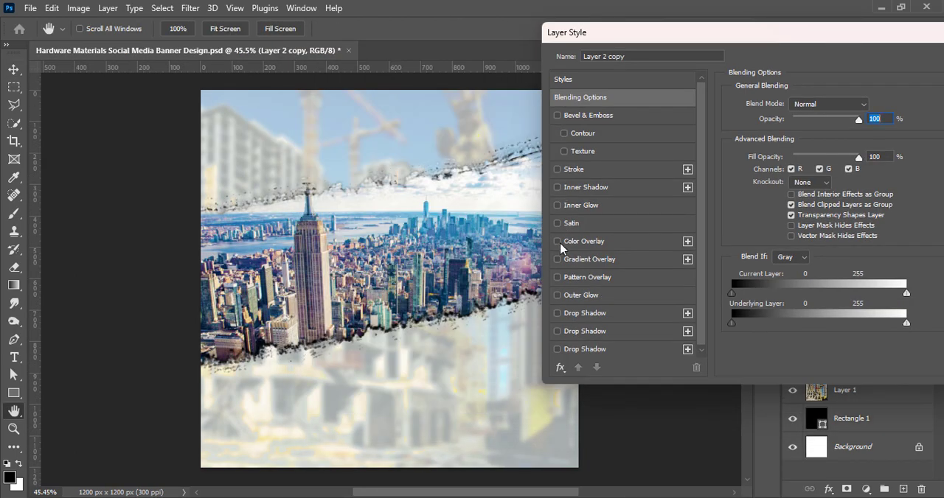
click(558, 242)
click(604, 242)
drag(710, 39, 512, 61)
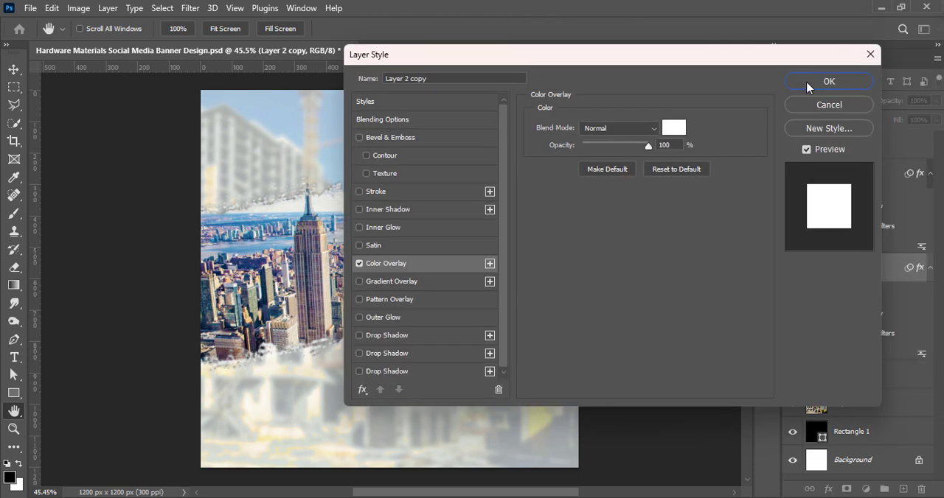
click(827, 81)
Enlarge the white band copy to slightly over 110% so its rough edges extend past the city photo
key(ctrl+t)
key(Return)
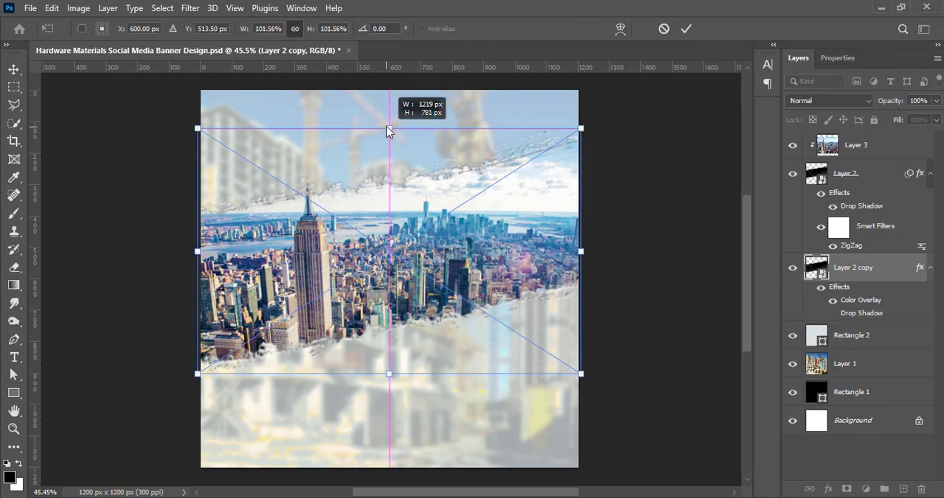
drag(386, 127, 384, 117)
drag(385, 374, 389, 389)
key(Return)
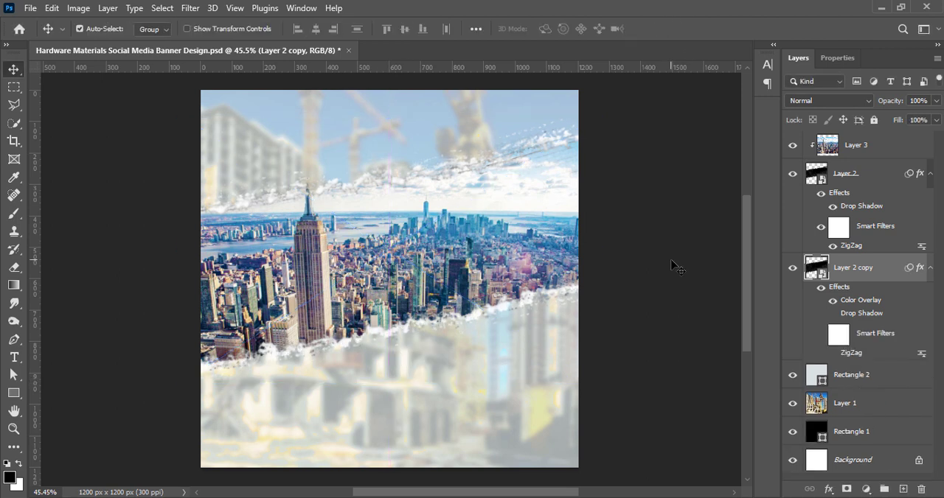
key(ctrl+t)
drag(645, 207, 648, 190)
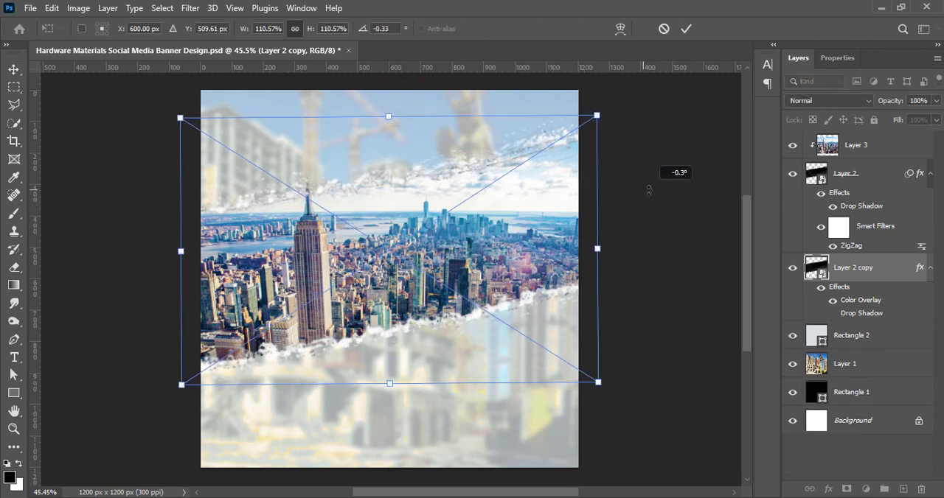
key(ctrl+z)
drag(598, 251, 610, 258)
click(686, 29)
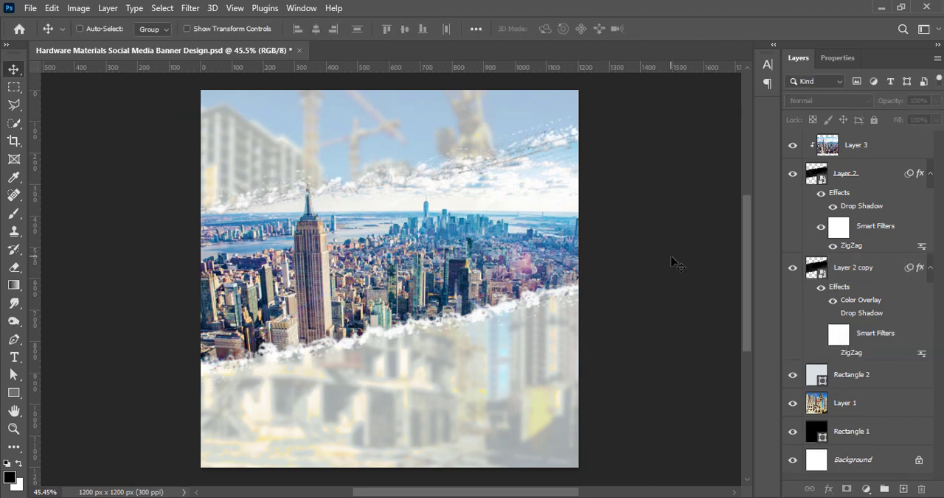
Paste the white tiled floor image into the banner and set its brightness to 21 and contrast to 20
key(ctrl+v)
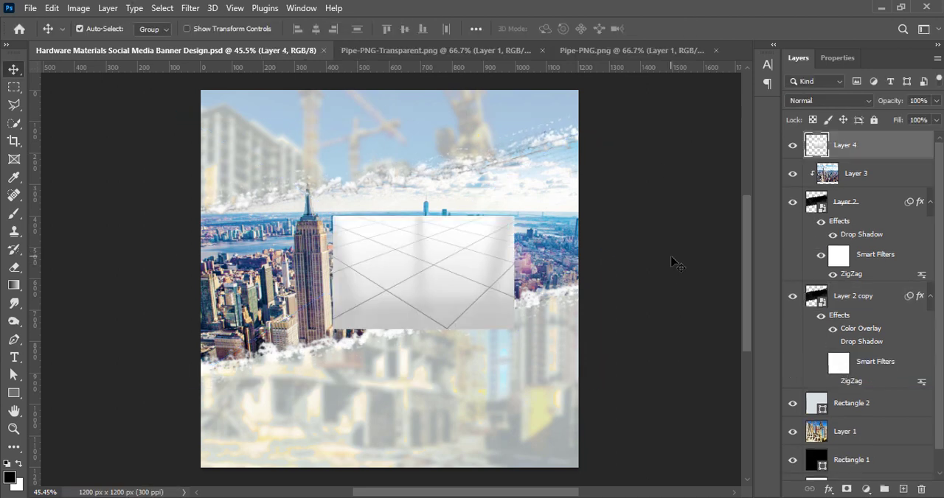
drag(422, 273, 402, 296)
click(78, 8)
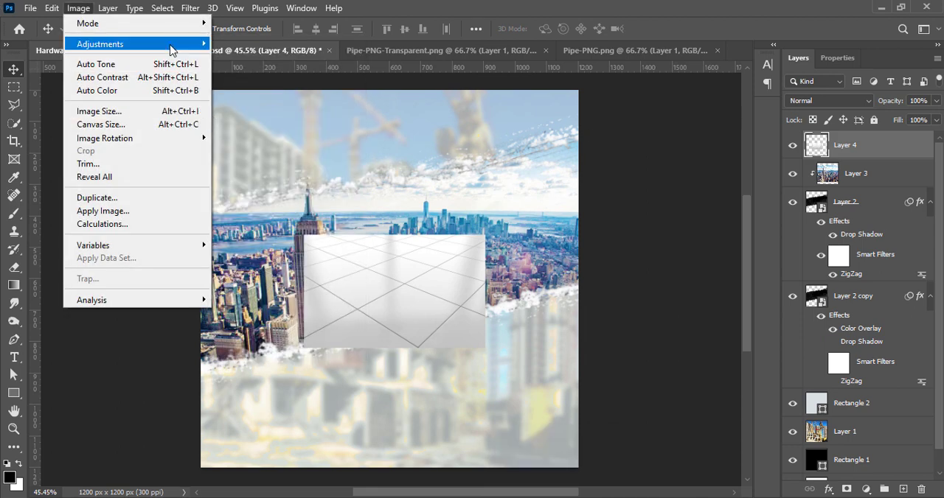
click(255, 91)
click(749, 93)
click(78, 7)
click(254, 42)
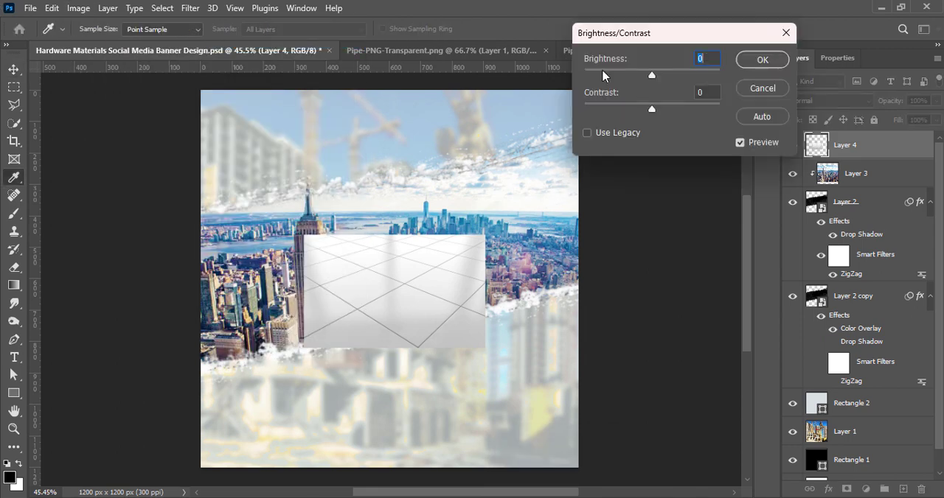
drag(655, 74, 661, 75)
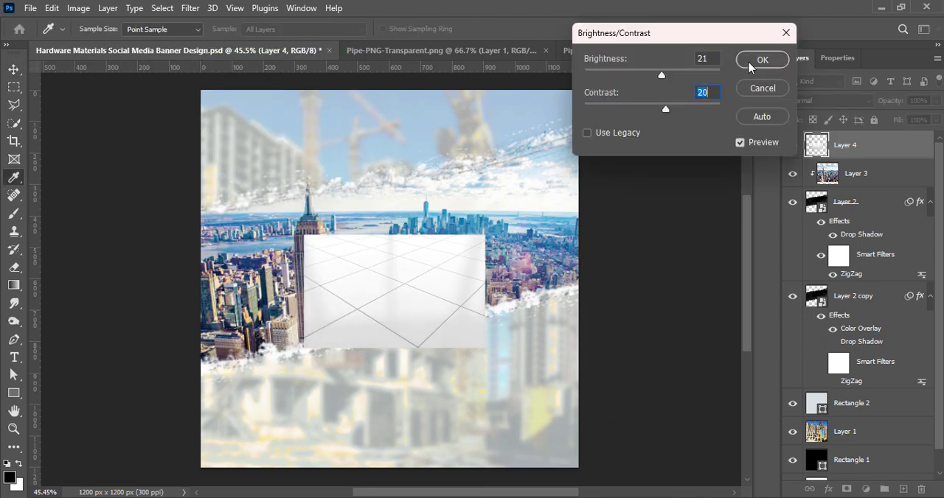
click(749, 64)
Brighten the tiled floor's midtones with Curves, raising the RGB point at input 129 to output 147
click(78, 7)
click(254, 74)
drag(433, 47, 717, 46)
mouse_move(678, 200)
mouse_down()
mouse_move(679, 214)
mouse_move(678, 199)
mouse_up()
drag(887, 52, 865, 53)
drag(655, 195, 655, 188)
key(Return)
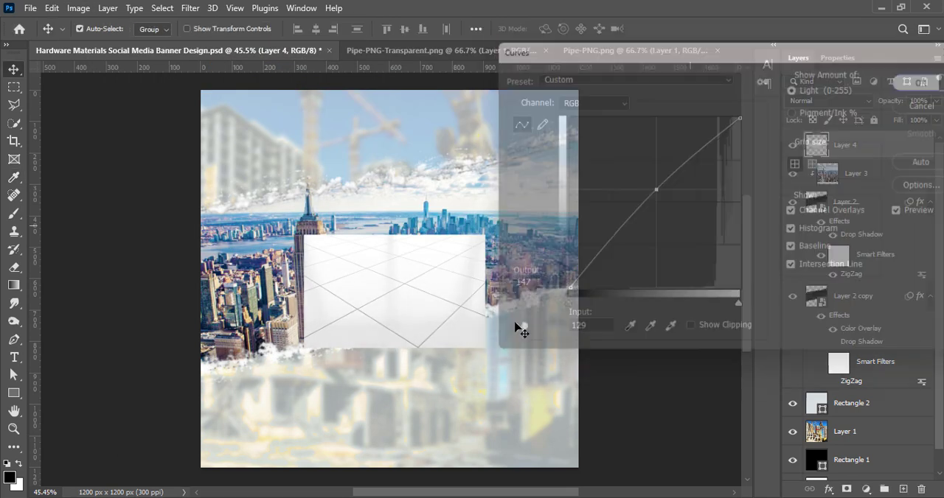
Stretch the tiled floor to about 216% width, place it along the canvas's bottom edge, and save the document
key(ctrl+t)
drag(388, 349, 386, 445)
drag(363, 367, 329, 414)
drag(521, 392, 581, 386)
drag(451, 381, 451, 314)
drag(387, 438, 388, 335)
drag(399, 273, 401, 357)
drag(389, 423, 389, 397)
drag(390, 360, 393, 387)
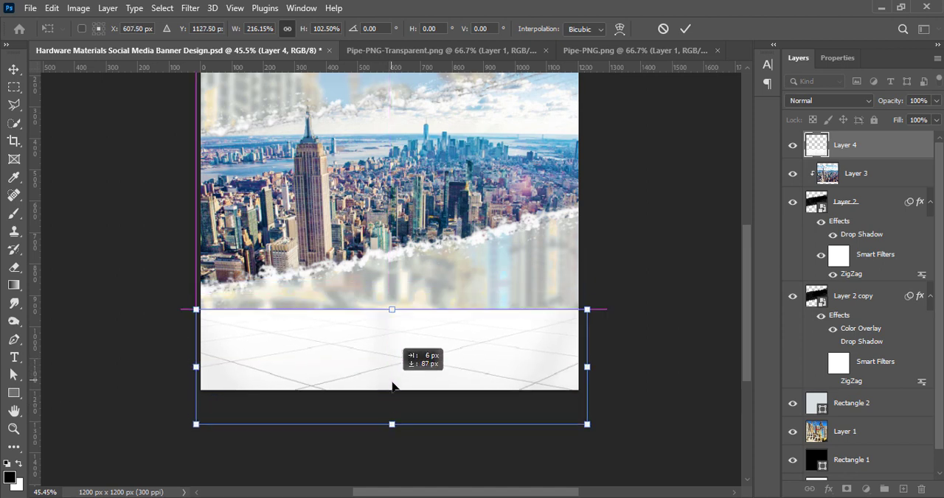
drag(393, 429, 396, 426)
drag(396, 381, 391, 388)
click(685, 28)
key(ctrl+s)
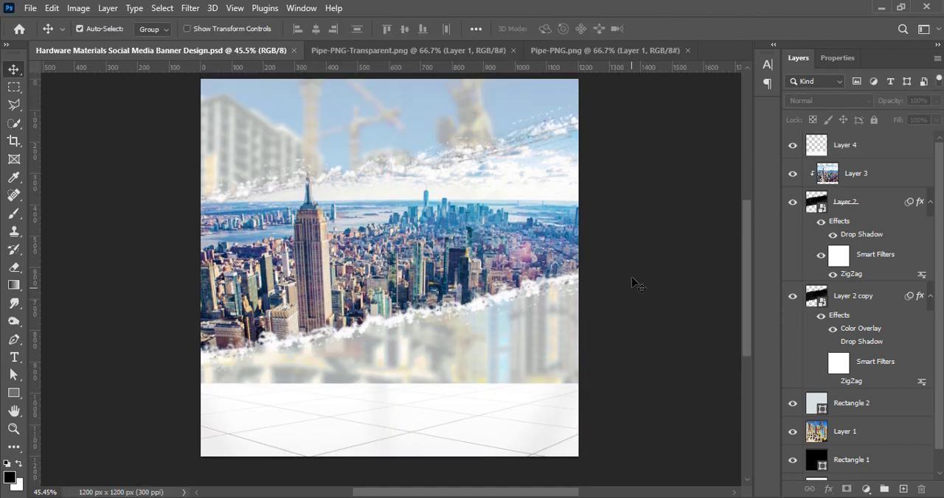
Scale the city photo and both brush bands together to 100.87% and nudge them up slightly
ctrl+click(835, 308)
key(ctrl+t)
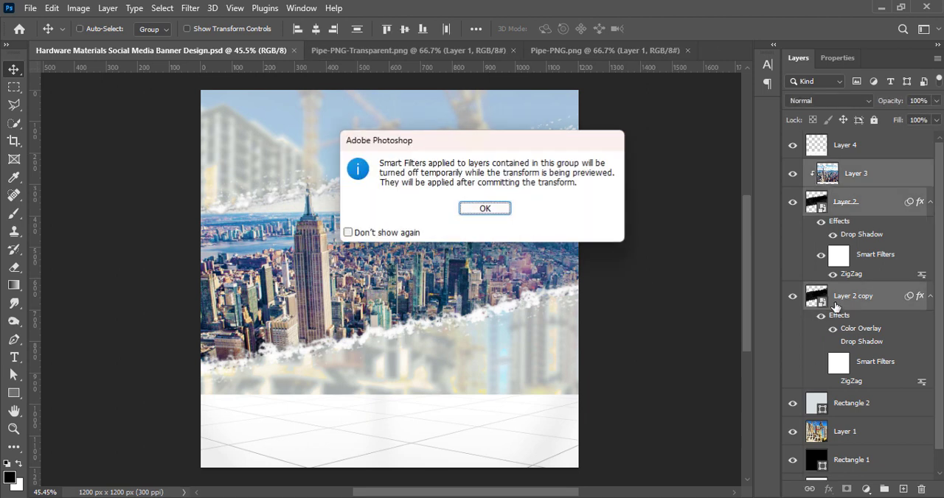
click(506, 212)
drag(393, 429, 395, 436)
key(Up)
key(Up)
key(Up)
key(Up)
key(Up)
key(Up)
key(Up)
key(Up)
key(Up)
key(Up)
key(Up)
key(Up)
key(Up)
key(Up)
key(Up)
key(Up)
key(Up)
key(Up)
key(Up)
key(Up)
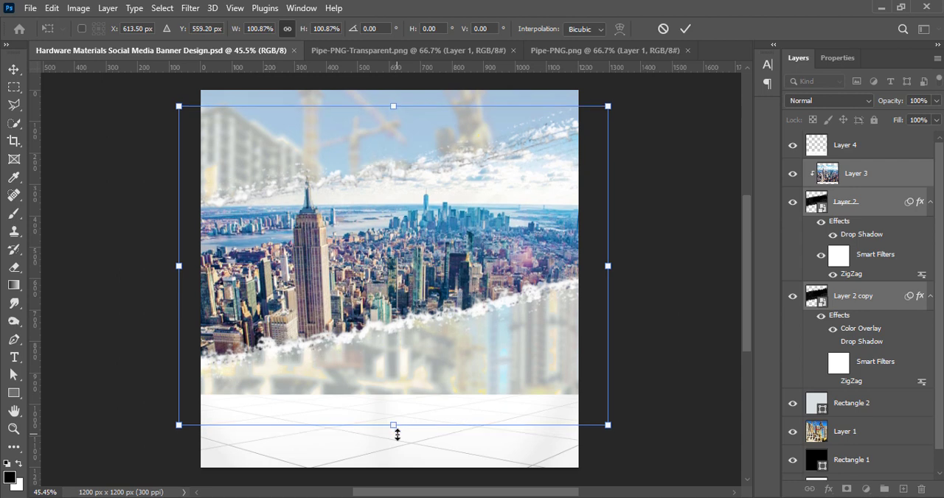
click(685, 29)
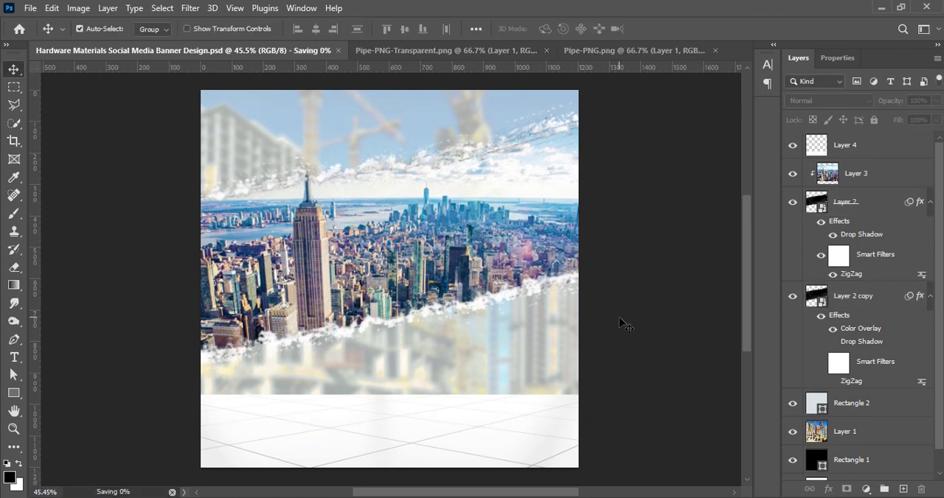
Move the tiled floor up so it covers more of the lower banner, and save the document
drag(404, 453, 441, 428)
key(ctrl+s)
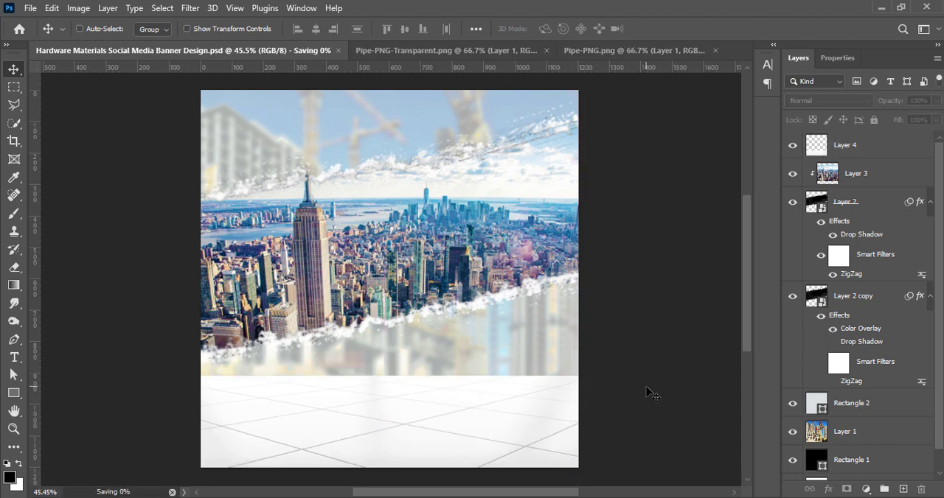
Soften the tiled floor with a Gaussian Blur of 3.0 pixels radius
click(190, 8)
click(399, 237)
drag(711, 331, 694, 336)
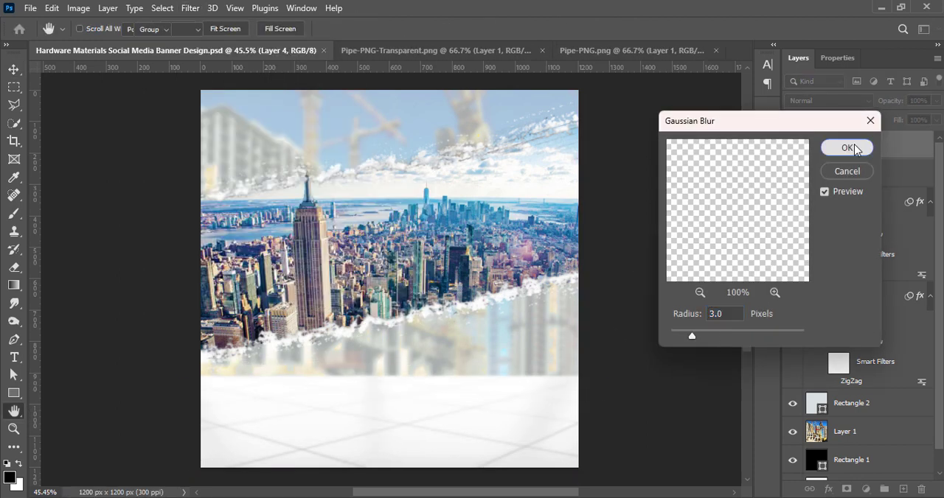
click(846, 148)
Darken the tiled floor slightly with Brightness/Contrast and set its contrast to 39
click(78, 8)
mouse_move(84, 42)
click(310, 42)
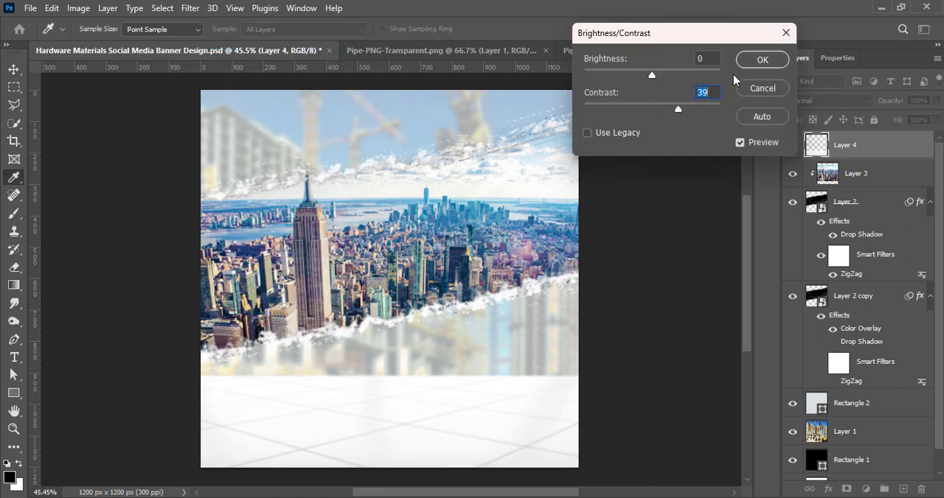
drag(651, 75, 633, 76)
click(774, 59)
Set the tiled floor's blend mode to Normal, shift it slightly on the banner, and save the document
click(826, 100)
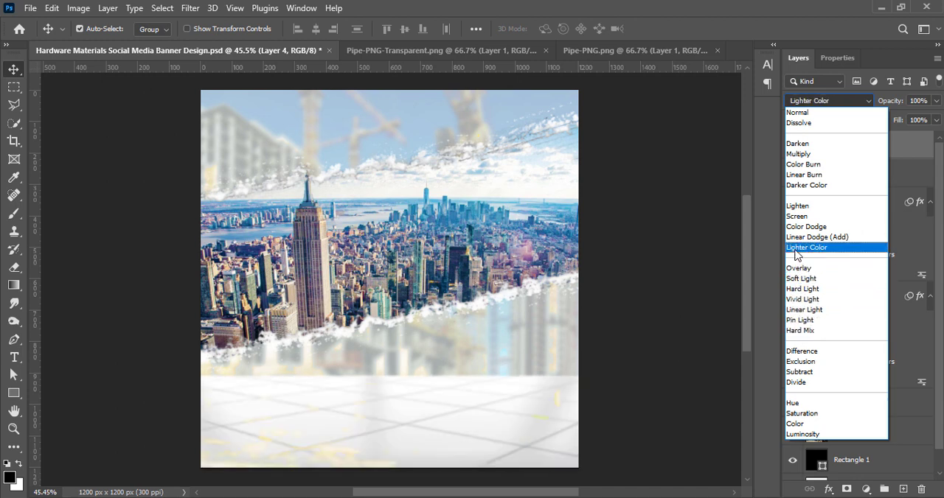
click(798, 113)
key(ctrl+t)
scroll(516, 412, down, 1)
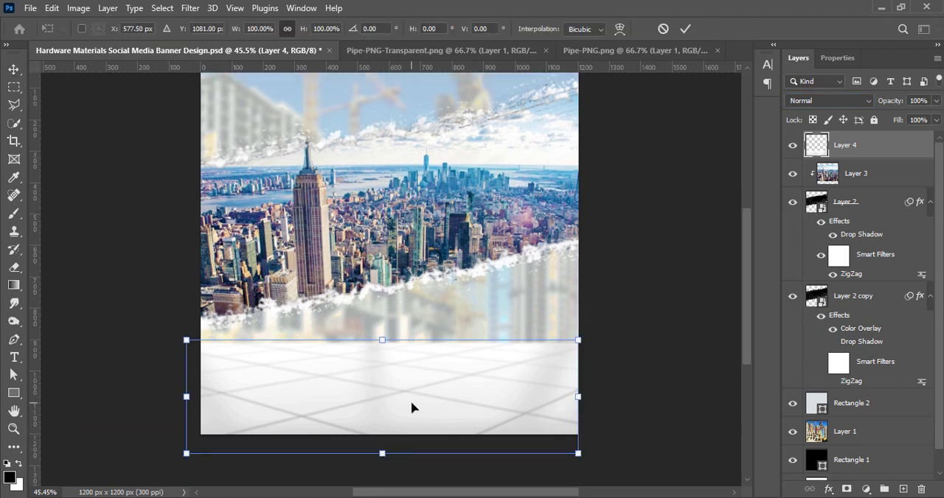
drag(412, 408, 421, 406)
click(685, 28)
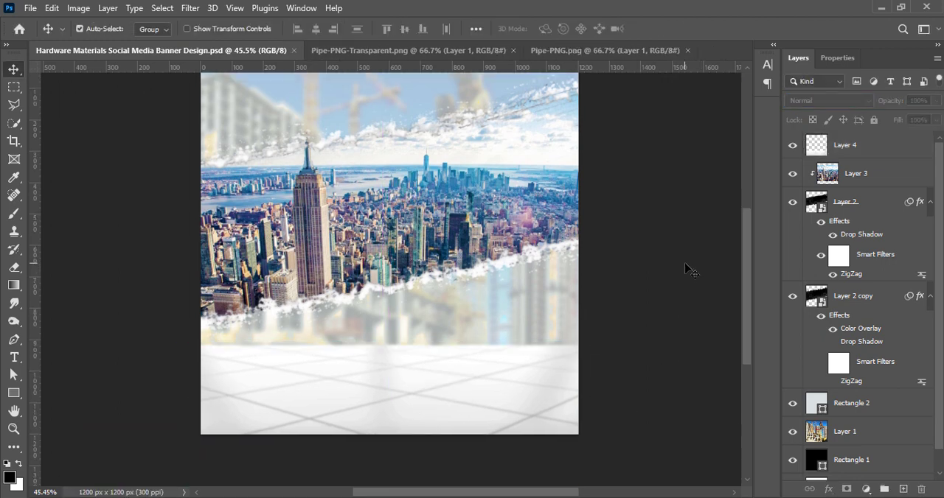
scroll(639, 273, up, 1)
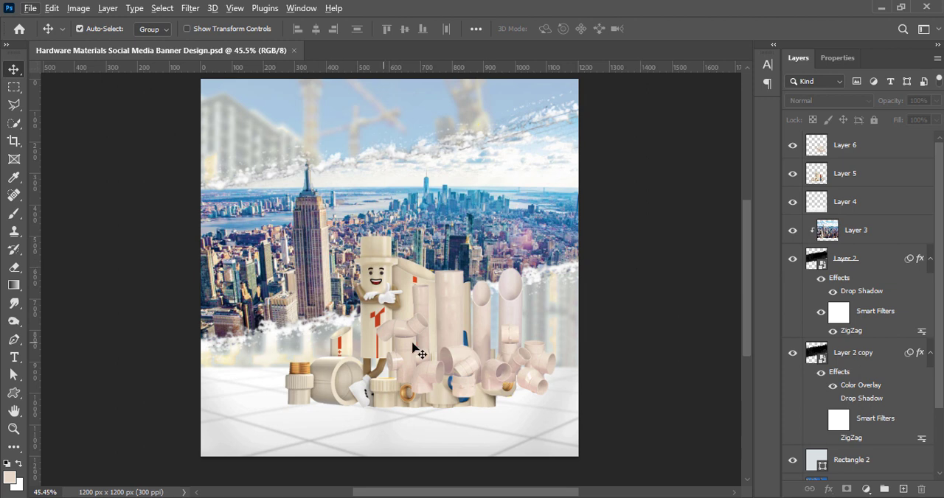
Adjust the mascot pipe artwork's tones with a slight Brightness/Contrast change and a midtone point in Curves
drag(421, 353, 489, 383)
click(78, 8)
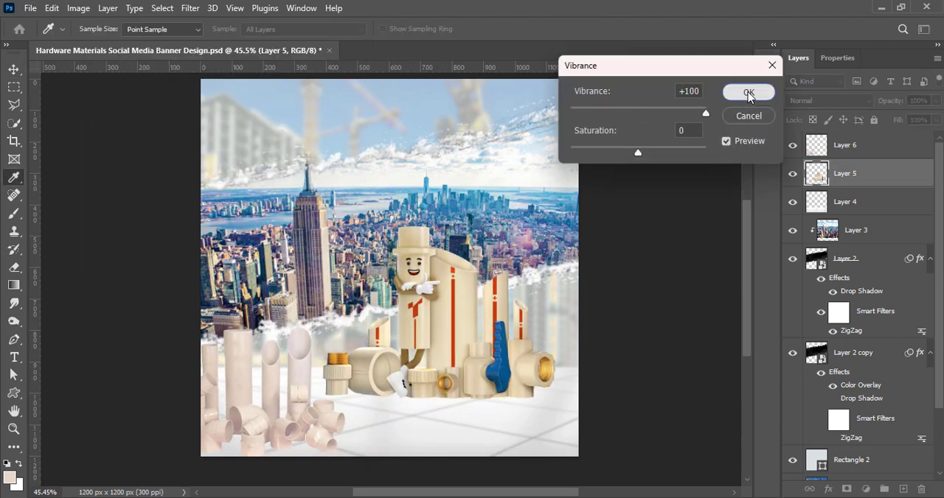
click(739, 93)
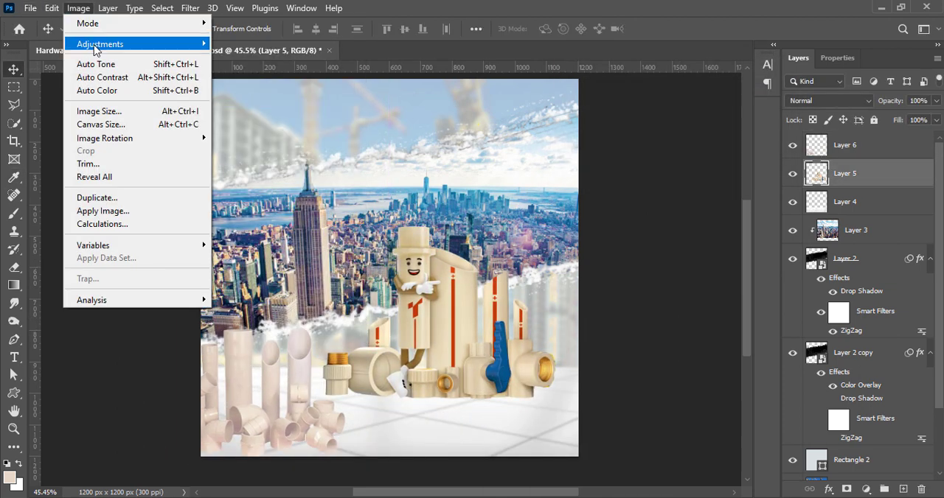
click(251, 44)
drag(649, 76, 659, 74)
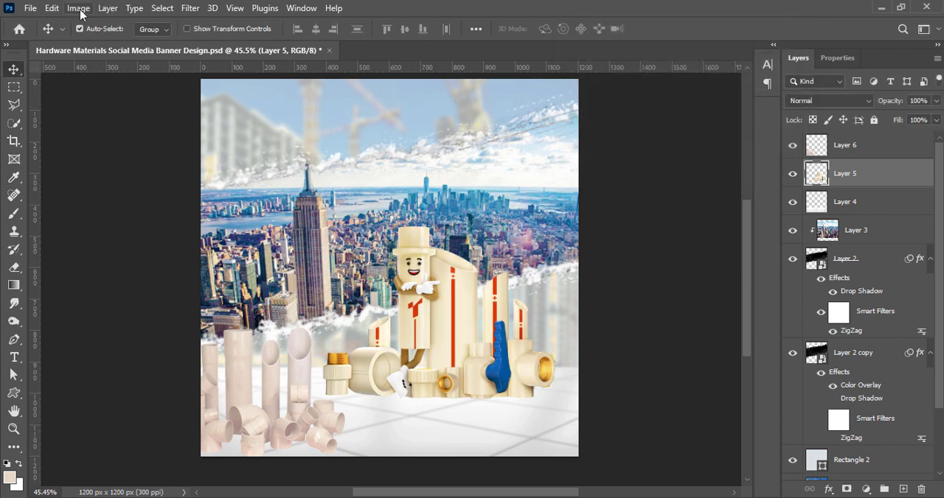
click(78, 8)
click(281, 72)
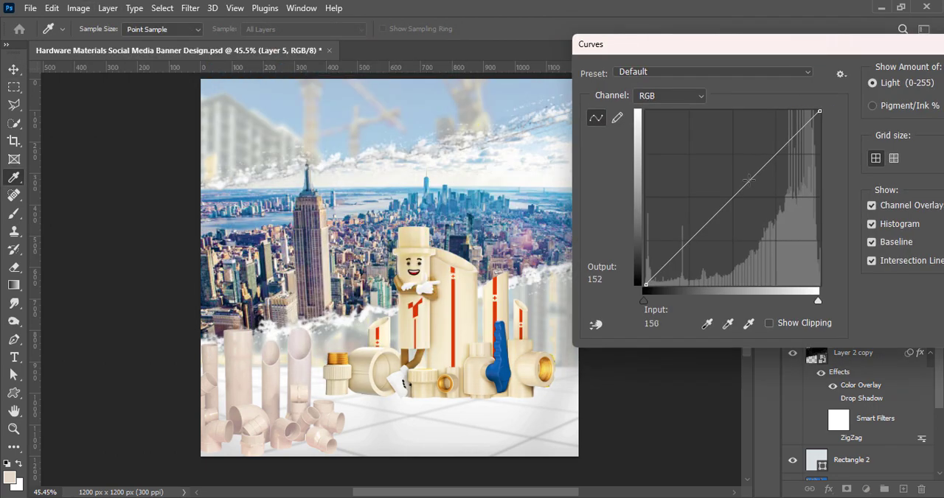
click(736, 191)
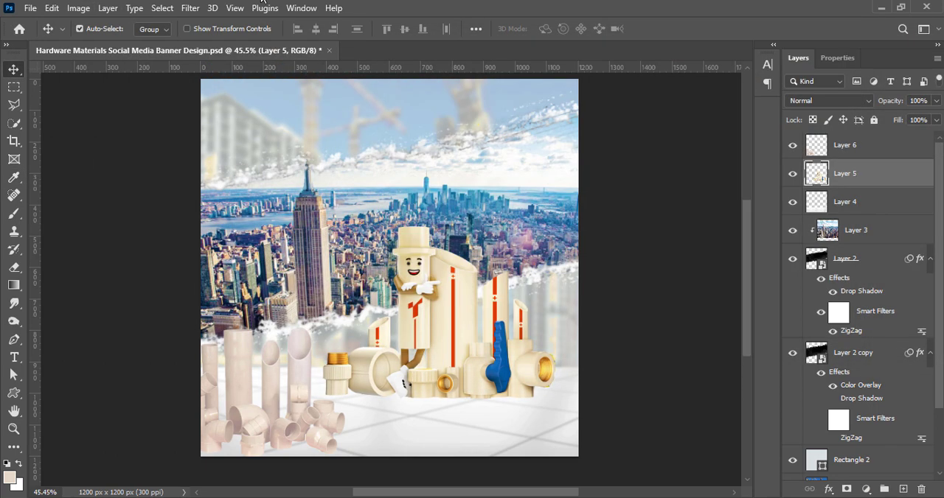
Enlarge the mascot pipe artwork slightly and position it on the right half of the tiled floor
drag(516, 368, 479, 391)
drag(449, 263, 447, 258)
mouse_move(434, 365)
mouse_down()
mouse_move(430, 374)
mouse_move(428, 357)
mouse_up()
drag(445, 251, 444, 243)
click(685, 28)
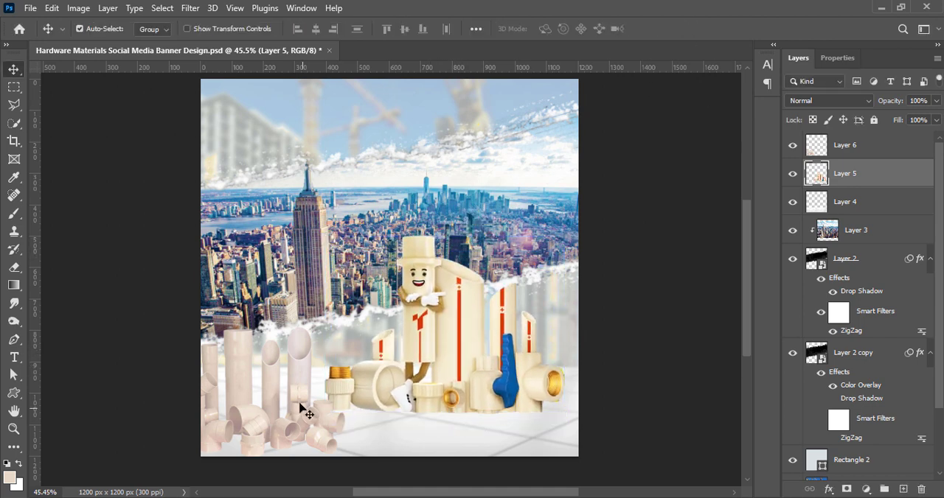
Move the pale pink pipes in front of the mascot artwork and set their vibrance to +100
drag(306, 406, 409, 366)
click(79, 7)
click(241, 104)
drag(639, 115, 718, 109)
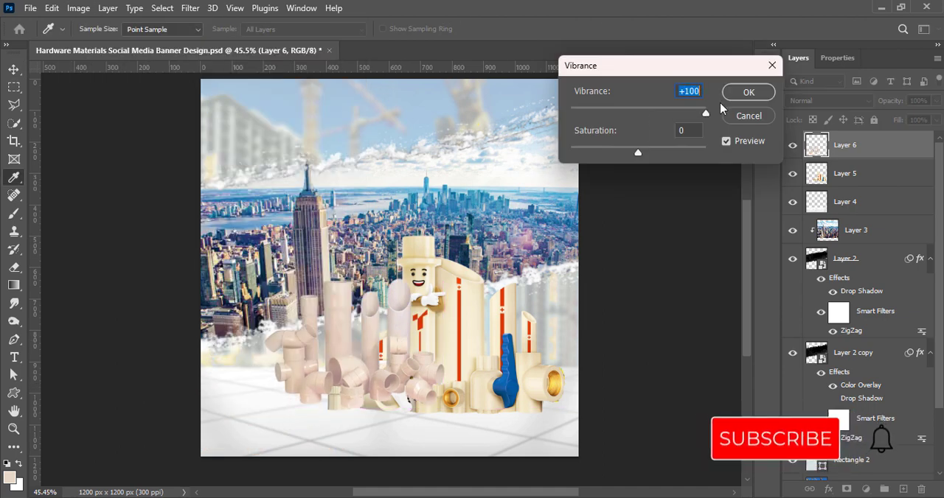
click(748, 93)
Set the pale pink pipes' brightness to 14 and contrast to 22
click(85, 9)
mouse_move(110, 44)
click(257, 43)
drag(657, 109, 666, 109)
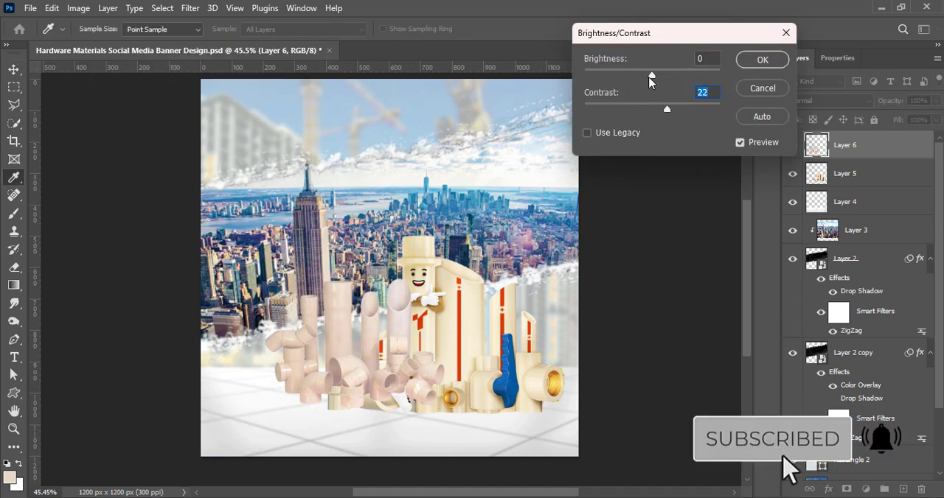
drag(656, 76, 661, 79)
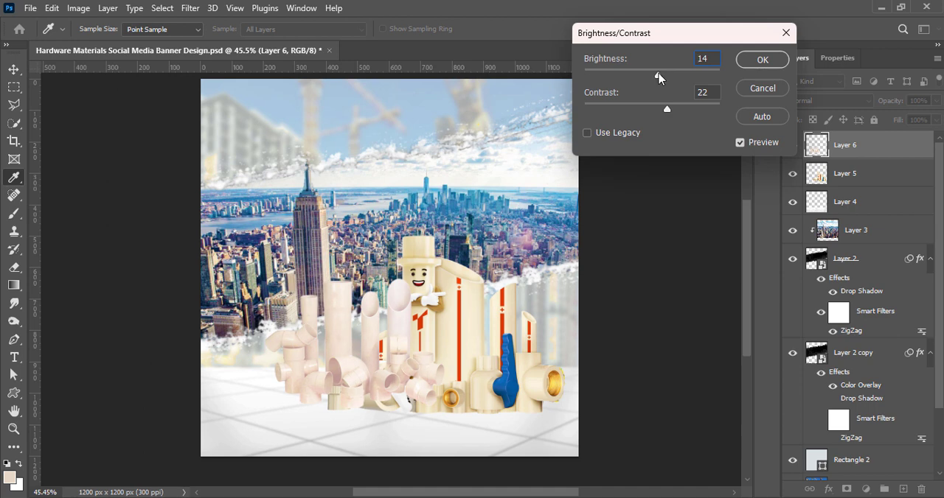
key(Return)
Scale the pale pink pipes to 89.89%, place them over the right part of the mascot artwork, and save the document
drag(349, 366, 396, 384)
key(ctrl+t)
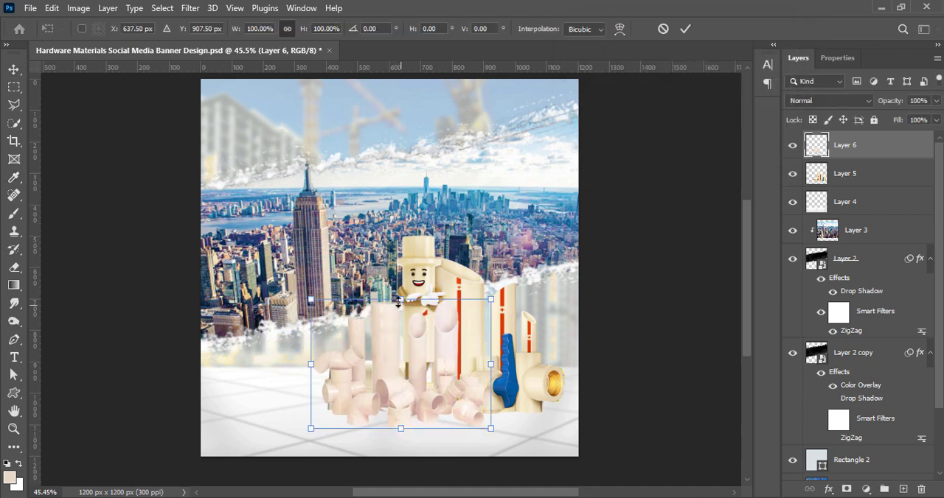
drag(401, 300, 401, 334)
drag(414, 400, 394, 402)
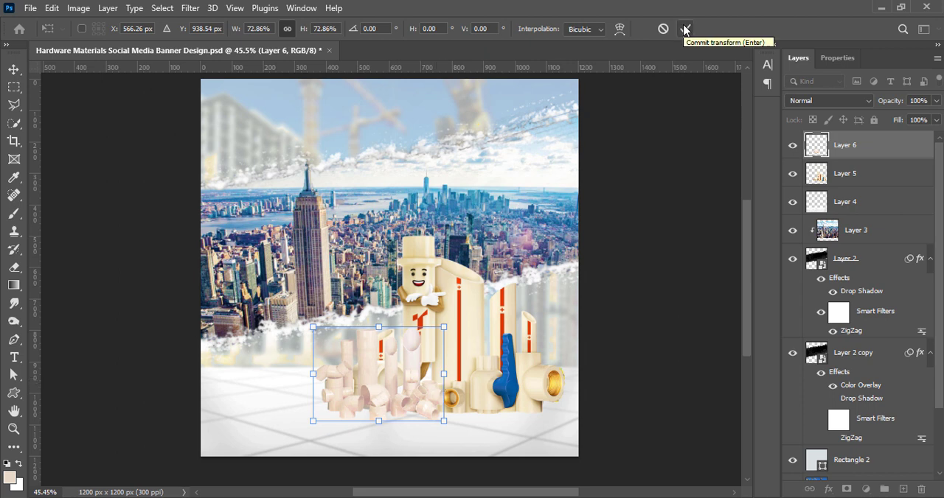
drag(400, 381, 520, 379)
drag(501, 325, 501, 313)
drag(512, 401, 503, 395)
drag(490, 306, 490, 297)
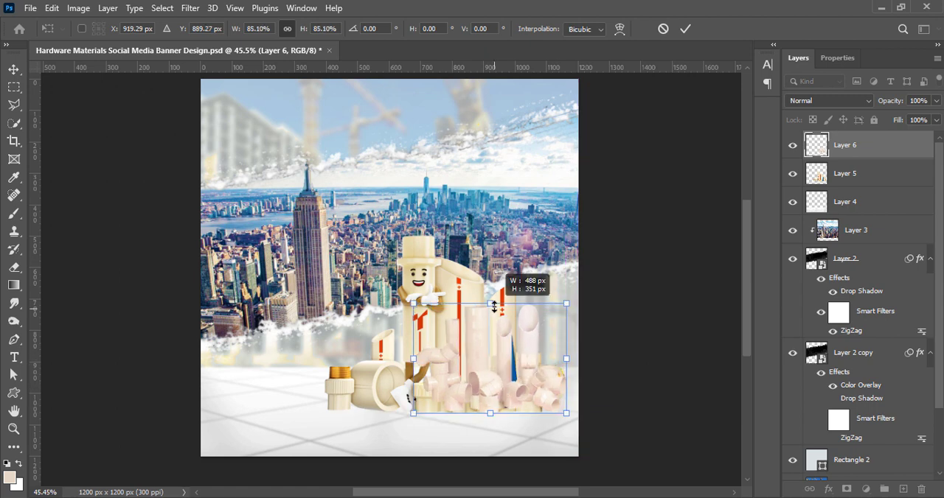
drag(510, 383, 500, 402)
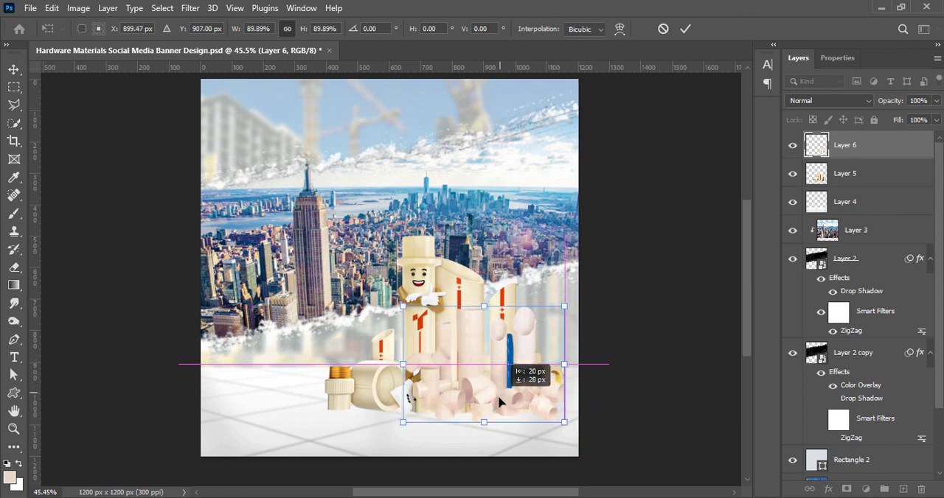
click(685, 28)
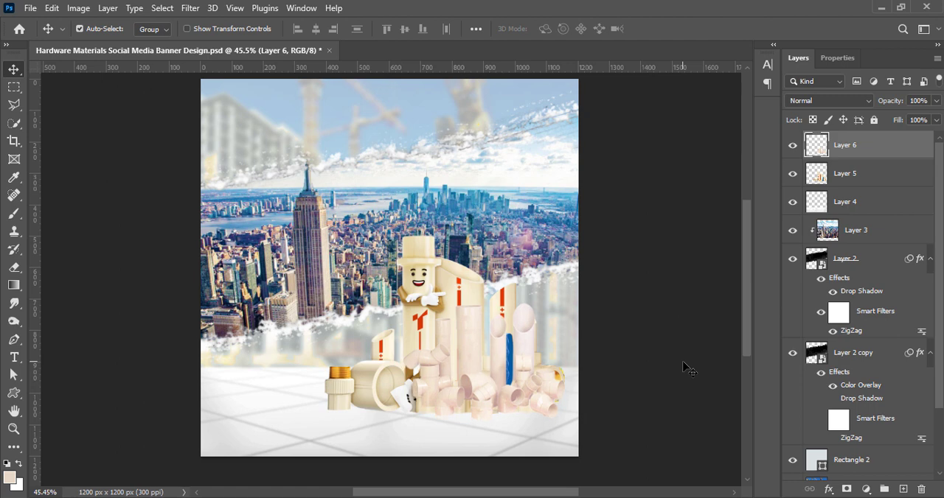
click(670, 301)
key(ctrl+s)
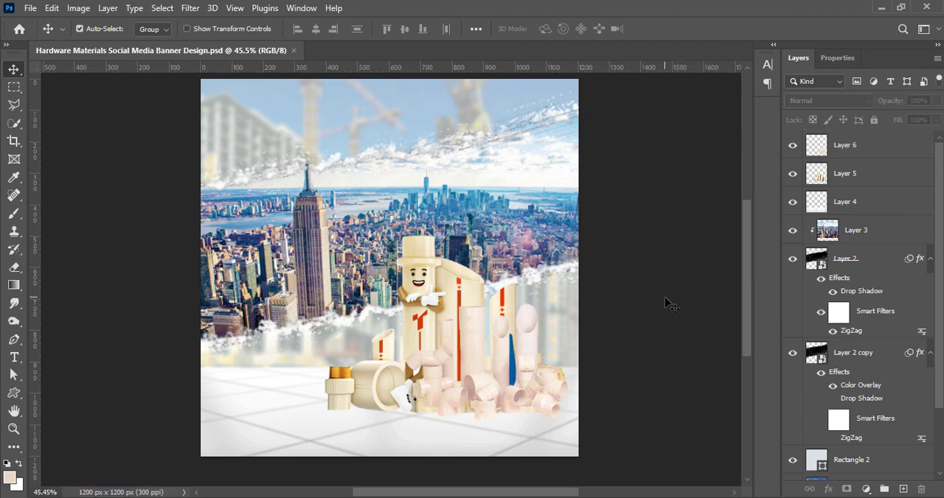
Add a black drop shadow at 60% opacity and 84 px size to the mascot pipe artwork
click(816, 183)
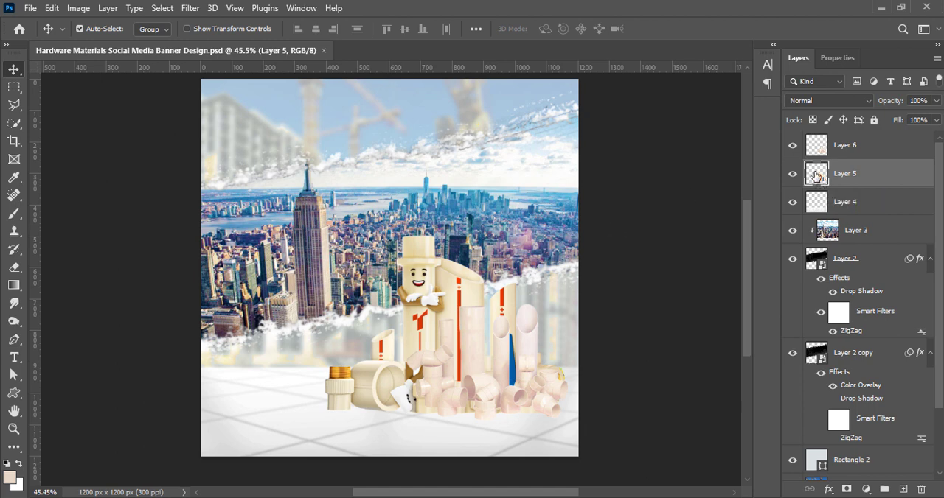
double_click(816, 175)
click(443, 305)
click(472, 305)
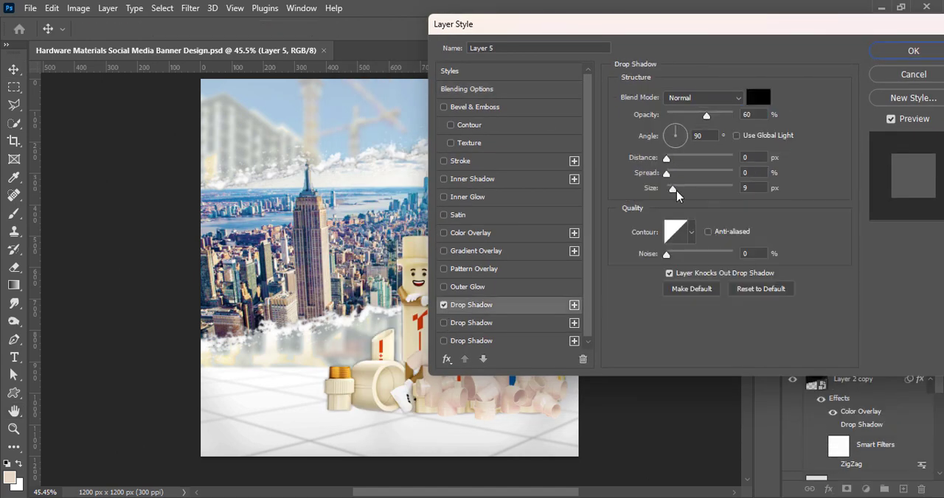
drag(676, 190, 694, 193)
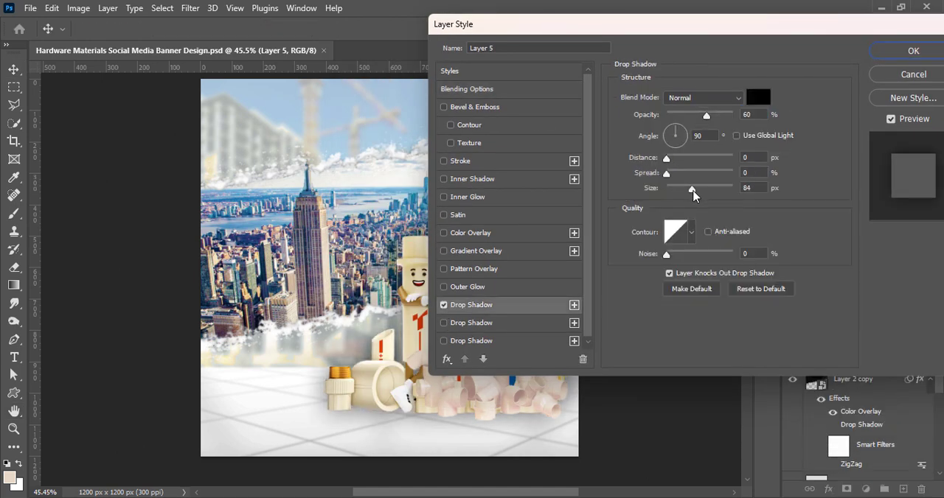
click(913, 51)
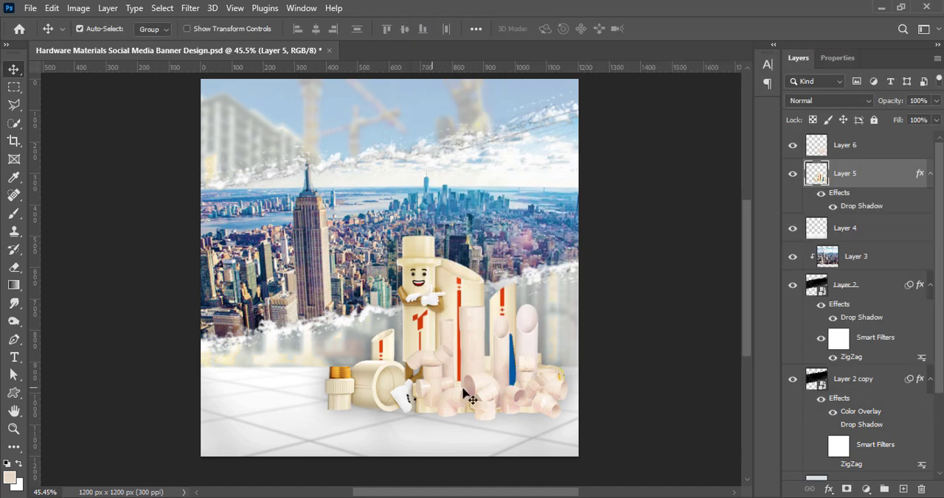
Add a drop shadow to the pale pink pipes layer
click(821, 148)
double_click(821, 147)
click(418, 306)
click(885, 52)
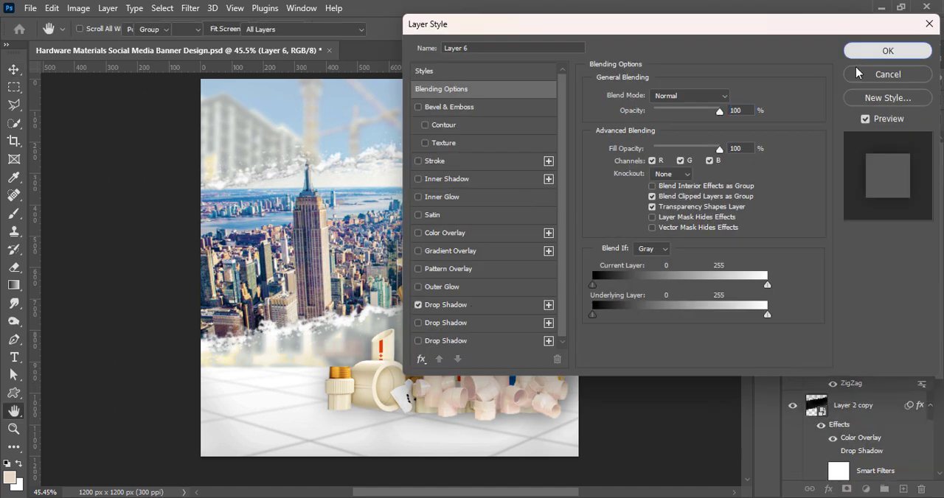
click(682, 294)
Group the pale pink pipes and the mascot pipe artwork layers together
click(874, 205)
shift+click(870, 152)
key(ctrl+t)
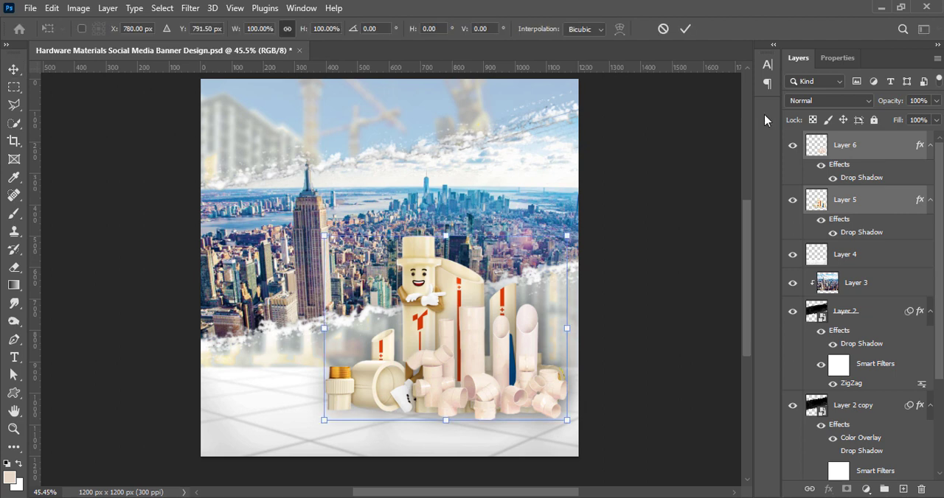
key(Escape)
key(ctrl+g)
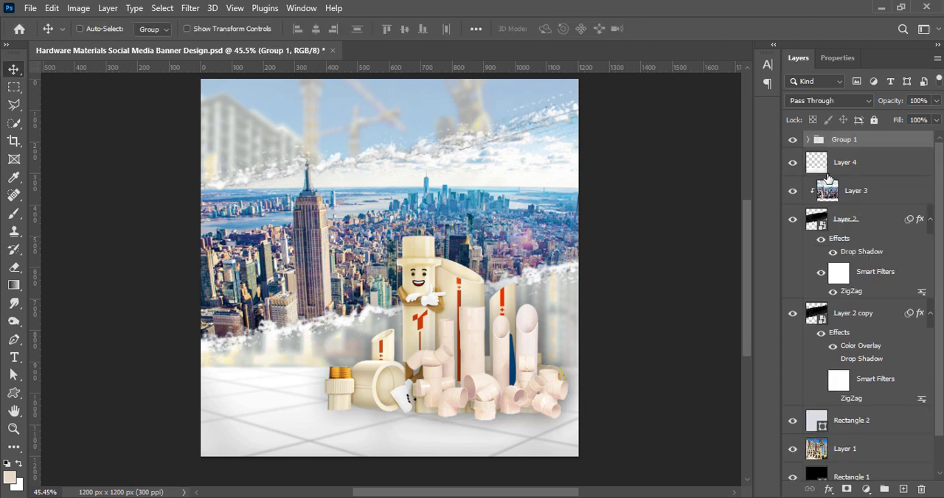
Duplicate the pipe group, flip the copy vertically, and place it directly beneath the original as a floor reflection
key(ctrl+j)
key(ctrl+t)
drag(457, 348, 457, 391)
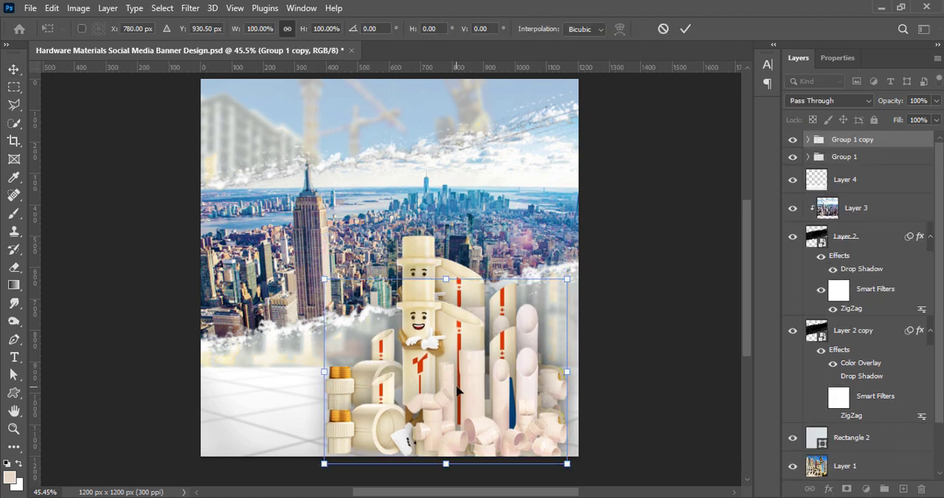
right_click(457, 389)
click(501, 301)
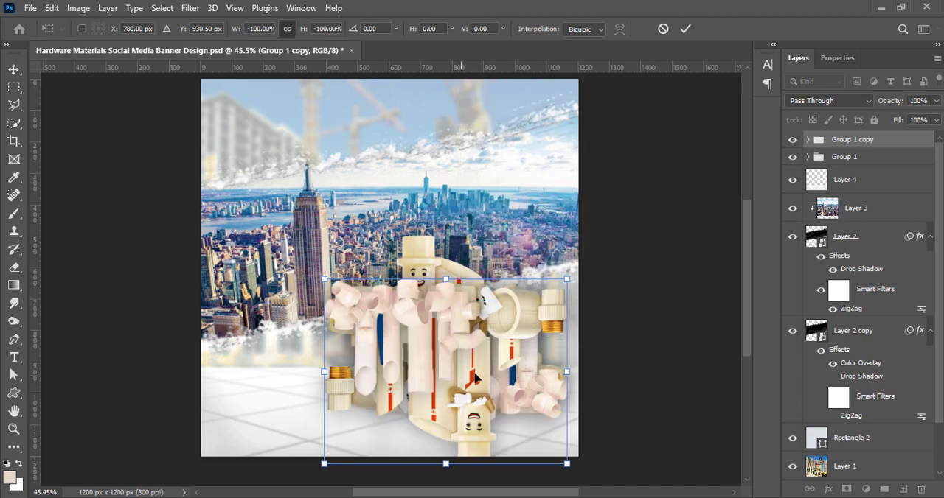
right_click(467, 351)
click(516, 325)
drag(453, 396, 447, 483)
drag(447, 421, 447, 451)
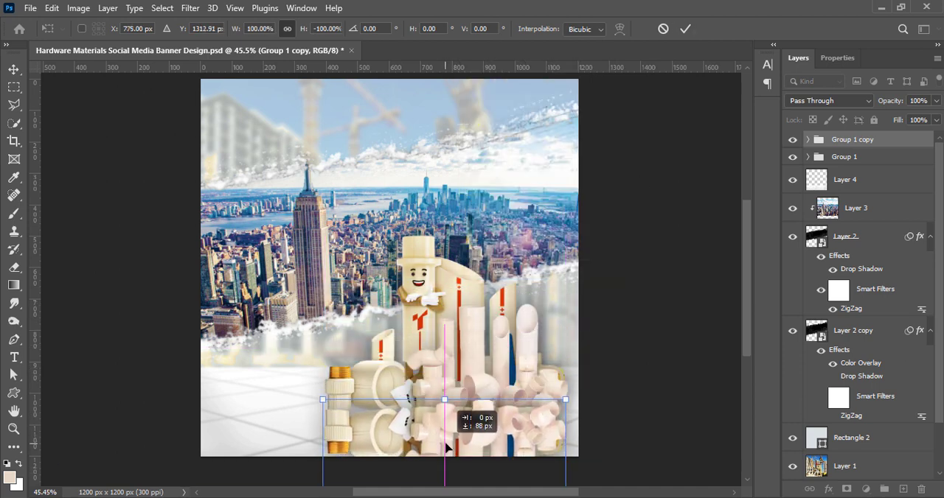
key(Return)
Stack the reflection group behind the original group, nudge it up to meet the pipes, and save the document
drag(898, 146, 885, 167)
key(Up)
key(Up)
key(Up)
key(Up)
key(Up)
key(Up)
key(Up)
key(Up)
key(Up)
key(Up)
key(Up)
key(Up)
key(Up)
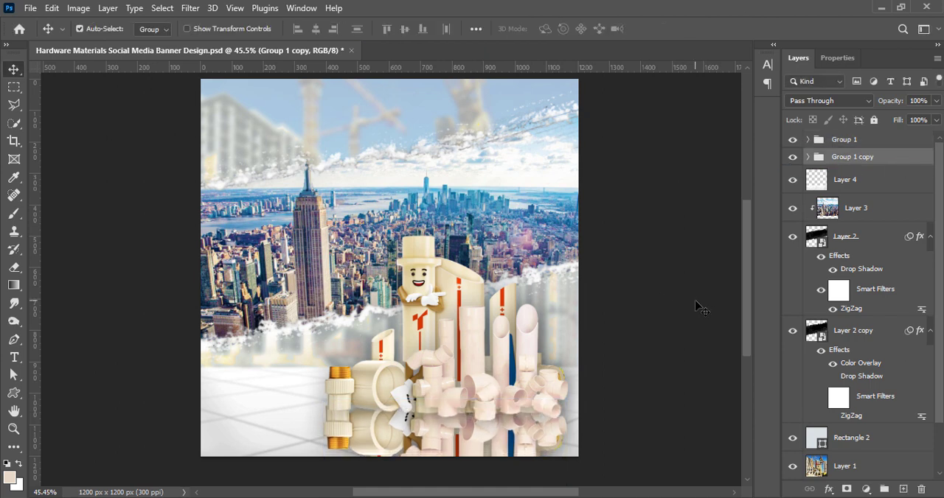
key(ctrl+s)
key(Up)
key(Up)
key(Up)
key(Up)
key(Up)
key(Up)
key(ctrl+s)
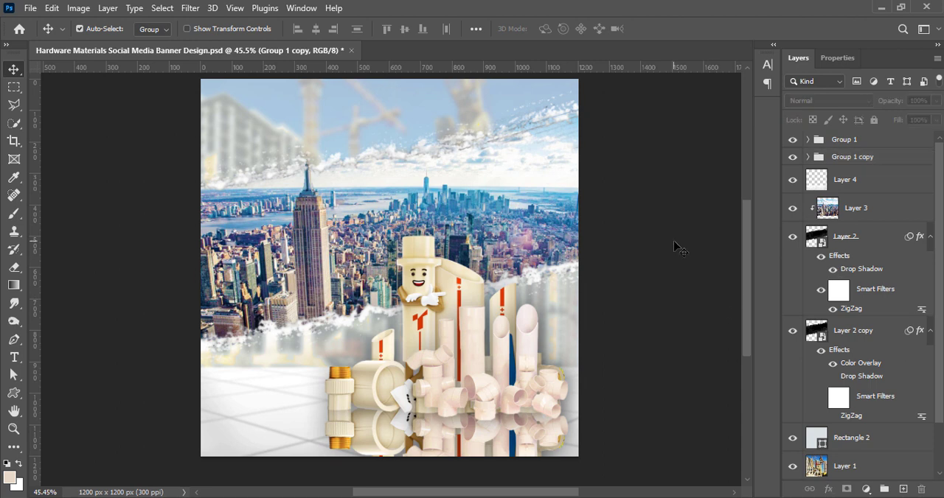
Convert the reflection group to a smart object
click(191, 8)
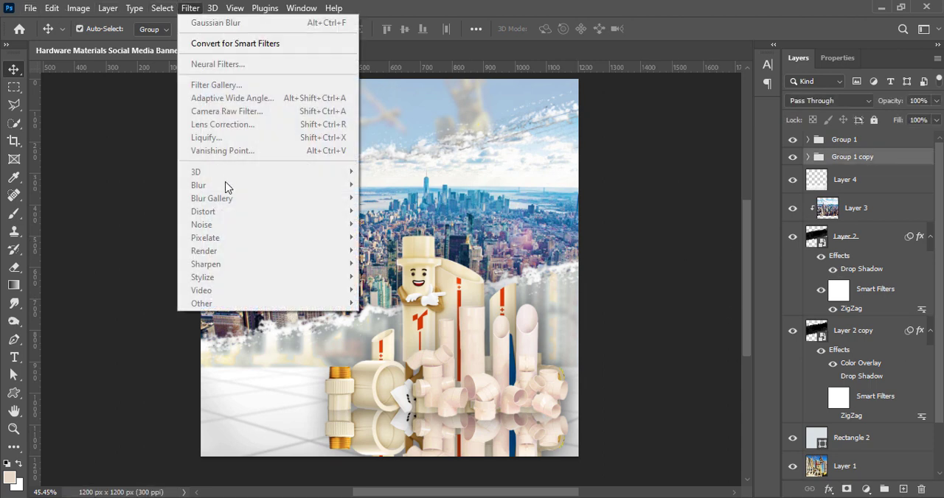
right_click(884, 162)
click(838, 212)
Blur the pipe reflection with a 3.0-pixel Gaussian Blur and lower its opacity to 45%
click(190, 8)
mouse_move(221, 185)
click(434, 236)
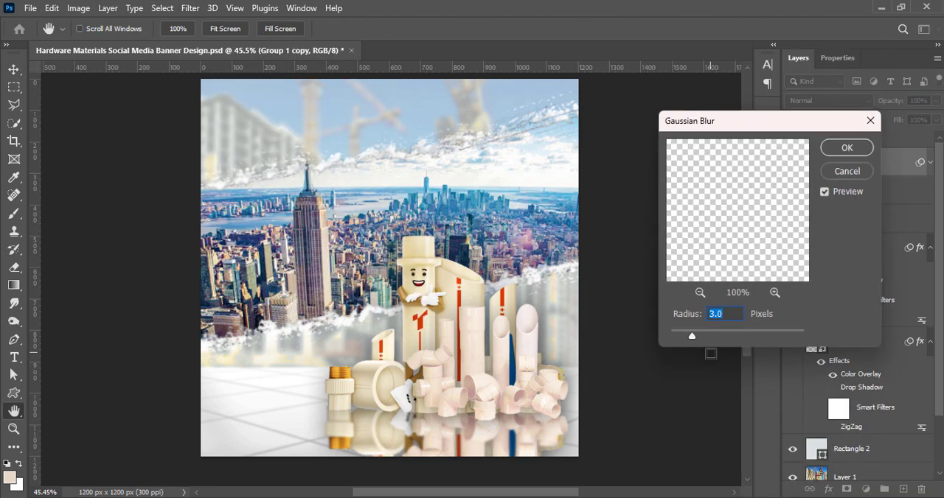
key(Return)
click(935, 101)
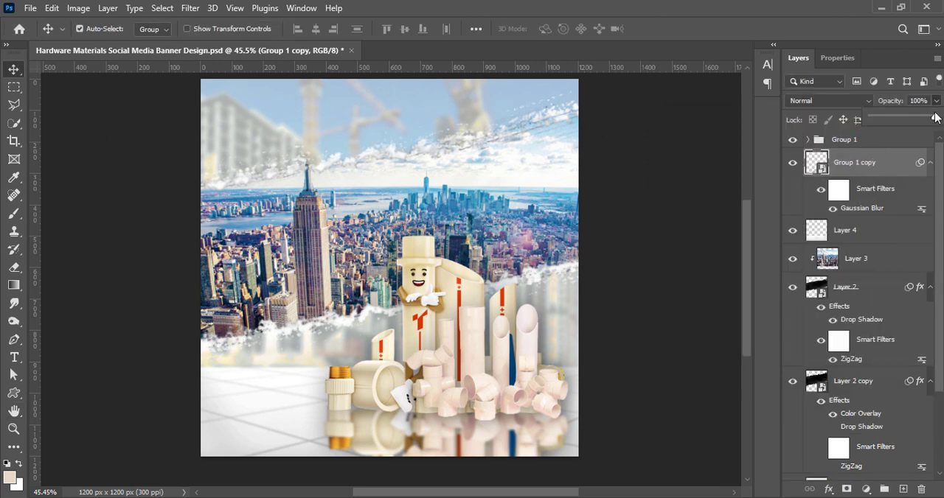
drag(936, 119, 905, 120)
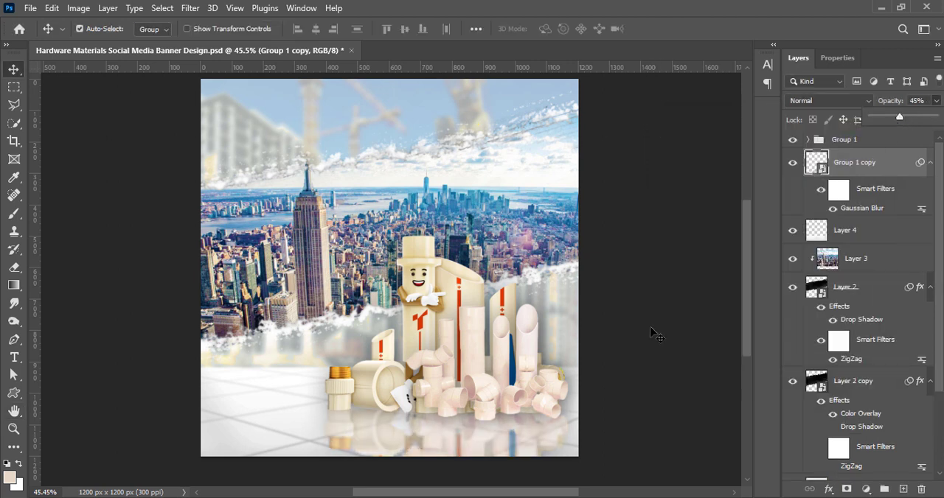
Add a new top layer and make a rectangular selection across the full width of the lower floor
scroll(656, 334, down, 2)
click(902, 489)
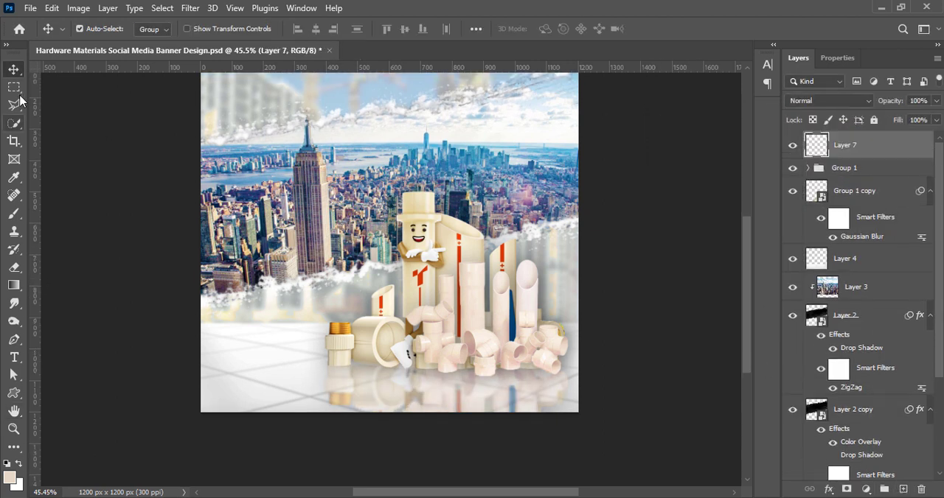
key(m)
drag(155, 364, 600, 446)
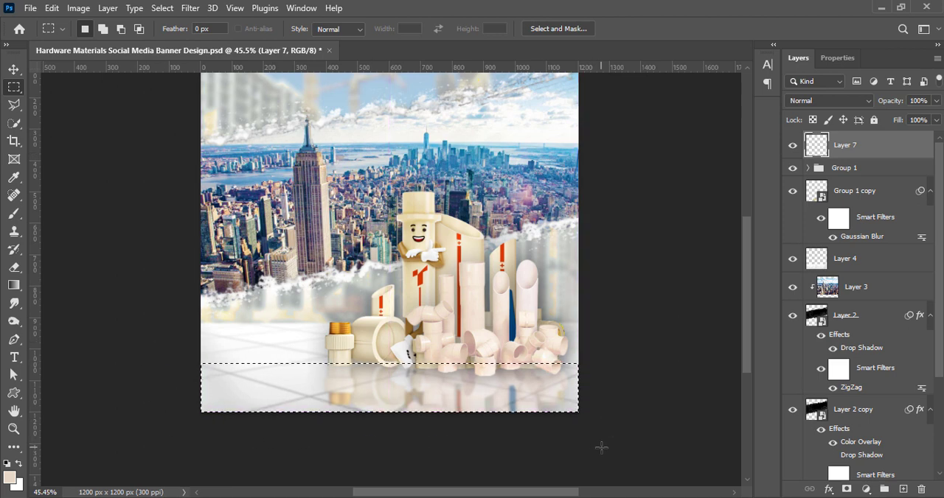
Set the gradient's starting colour to a near-white tint that fades to transparent
click(13, 285)
click(95, 28)
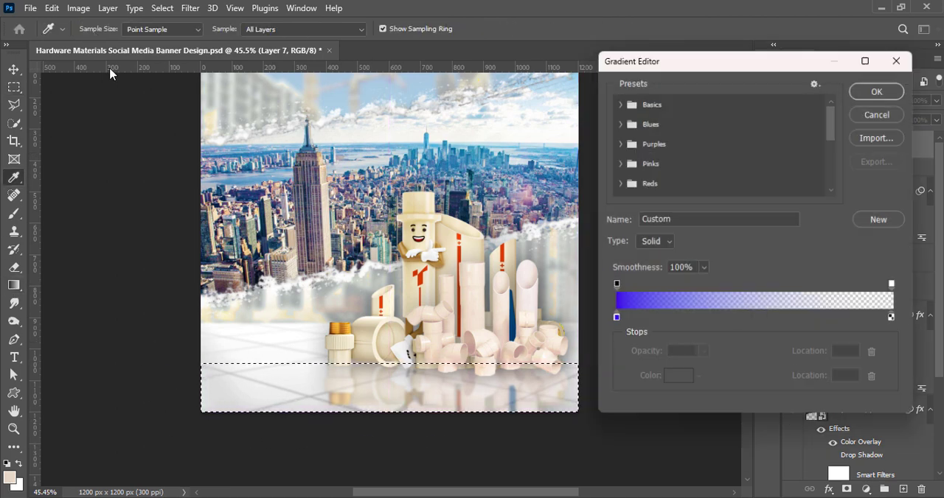
double_click(615, 322)
click(540, 132)
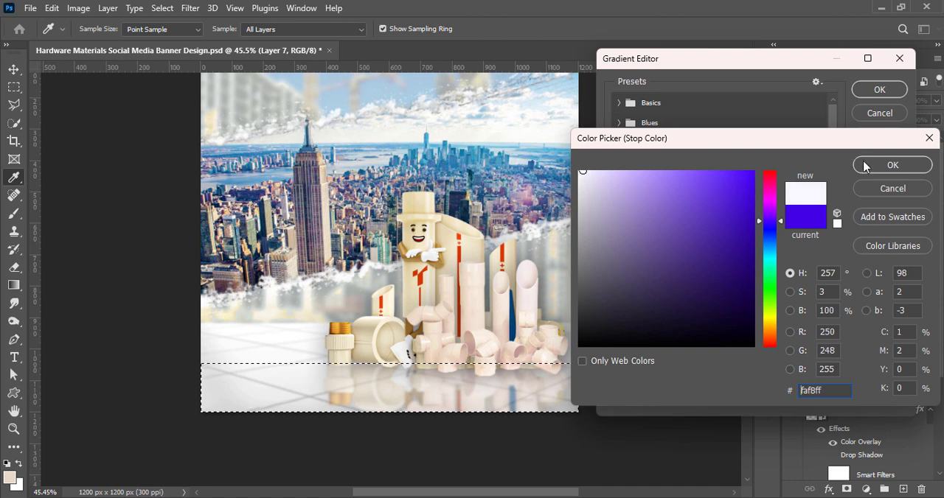
key(Return)
key(Return)
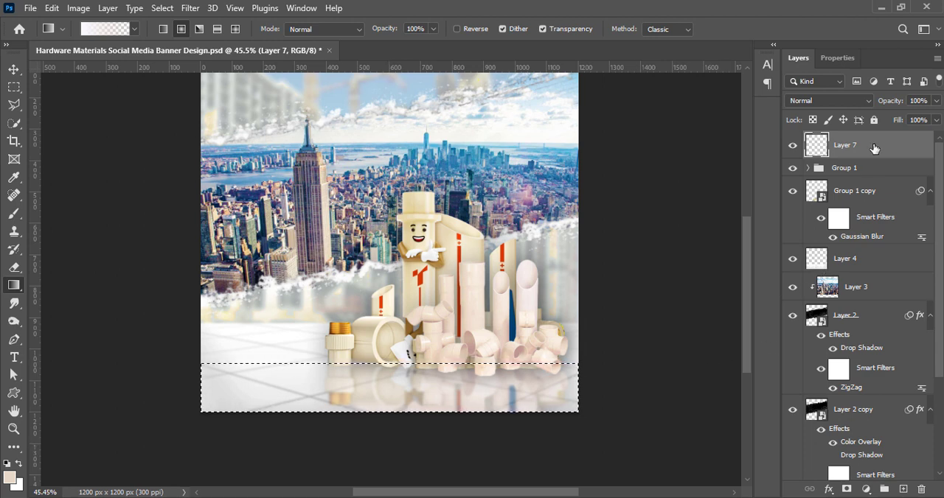
Stack the new layer beneath the pipe group and fill the selection with a linear gradient fading upward from the floor's lower edge
drag(875, 149, 871, 176)
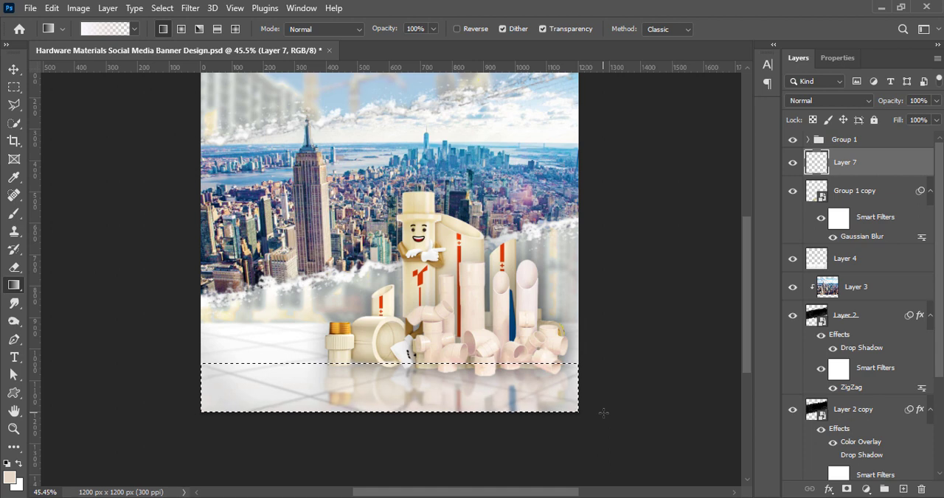
key(ctrl+bracketright)
drag(893, 152, 888, 175)
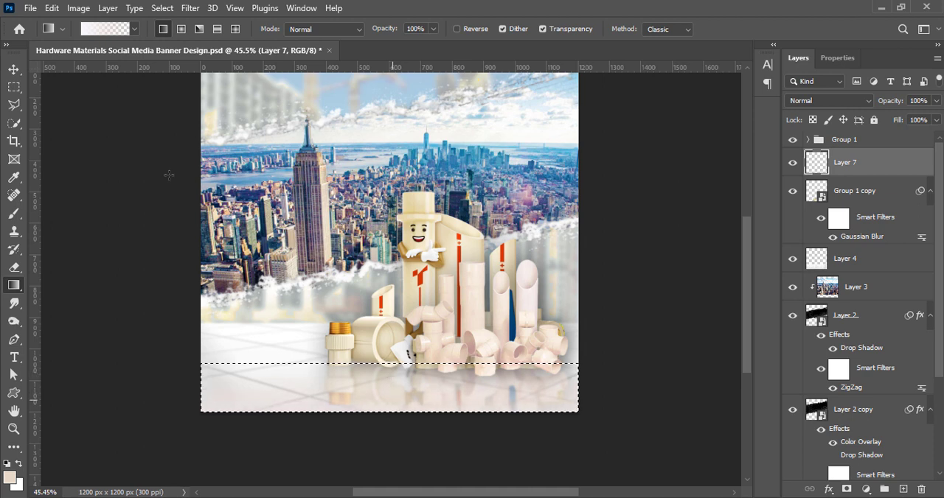
Resize the gradient fade along the lower floor, clear the selection, and save the document
key(v)
key(ctrl+t)
drag(389, 363, 392, 345)
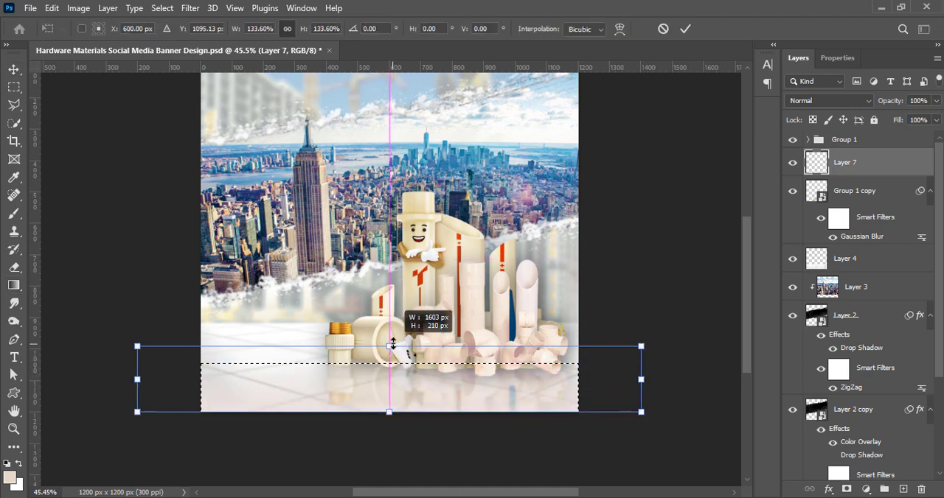
click(685, 28)
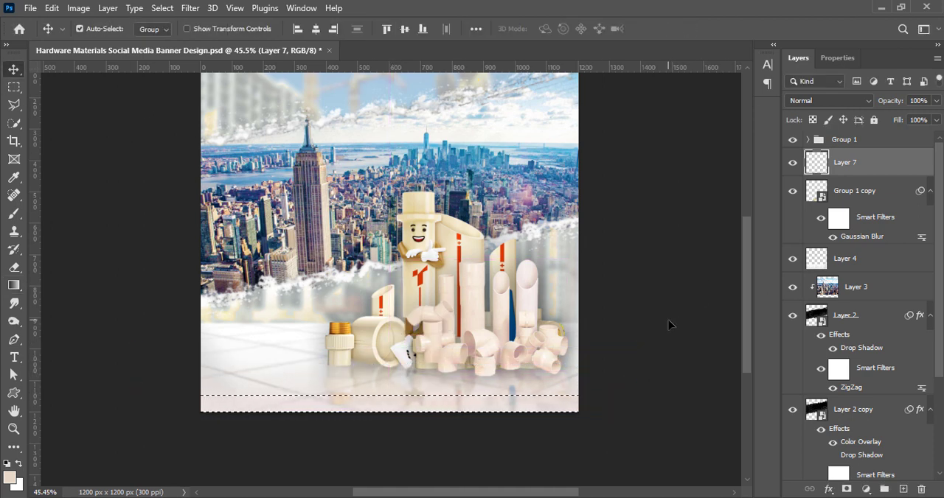
key(ctrl+d)
key(ctrl+t)
drag(389, 359, 390, 345)
click(685, 28)
click(683, 275)
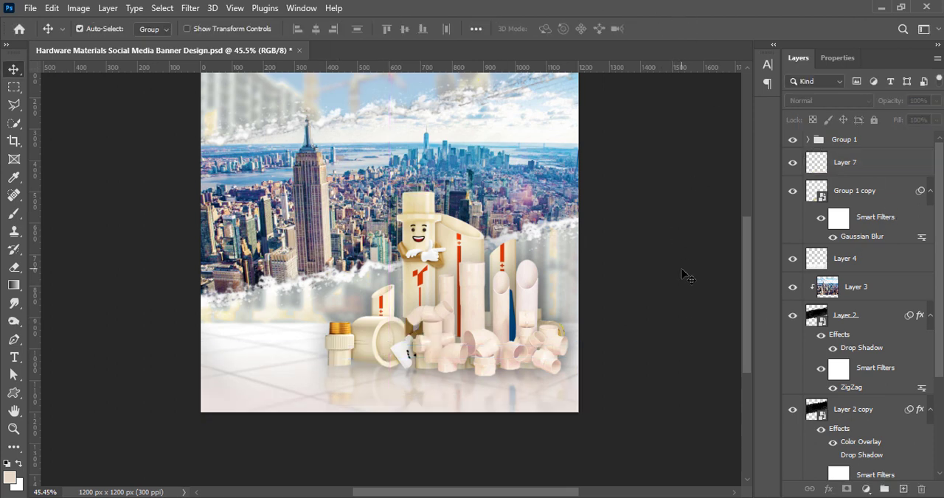
key(ctrl+s)
Shift the tiled floor layer slightly downward behind the pipes
click(854, 162)
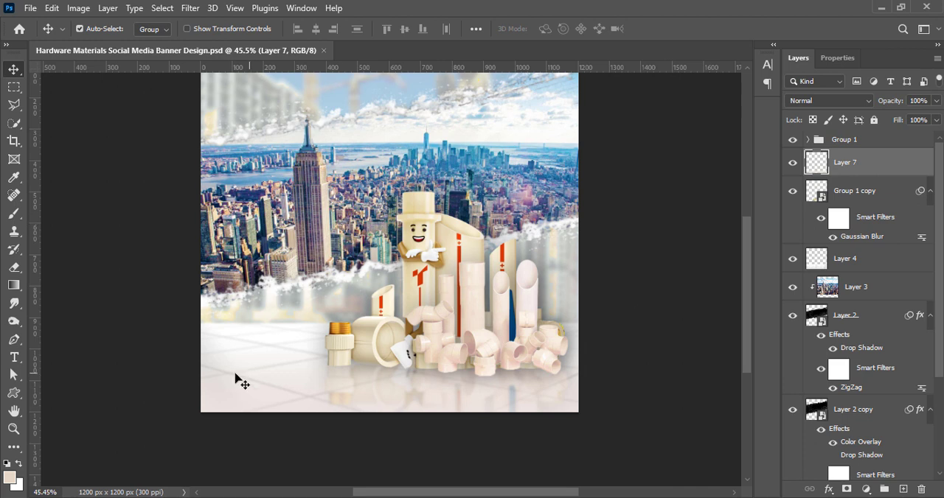
drag(234, 379, 236, 338)
key(Down)
key(Down)
key(Down)
key(Down)
key(Down)
key(Down)
key(Down)
key(Down)
key(Down)
key(Down)
key(Down)
key(Down)
key(Down)
key(Down)
key(Down)
key(Down)
key(Down)
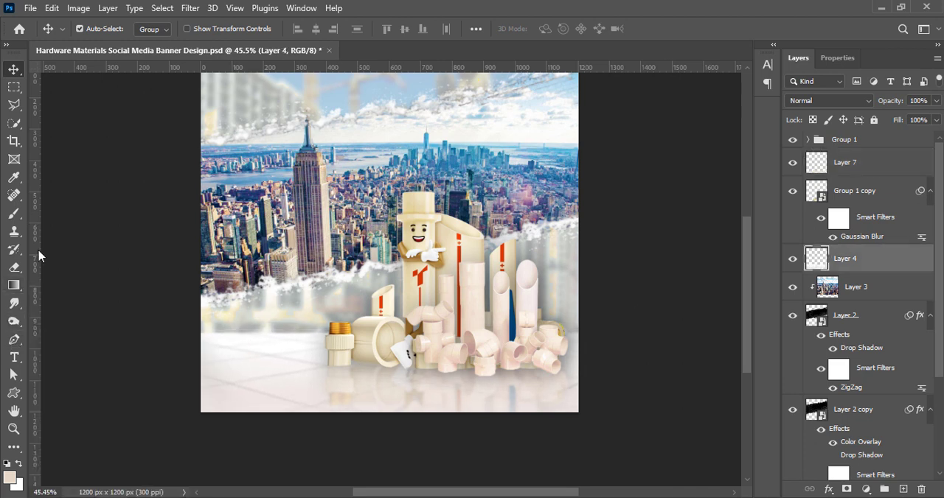
click(13, 304)
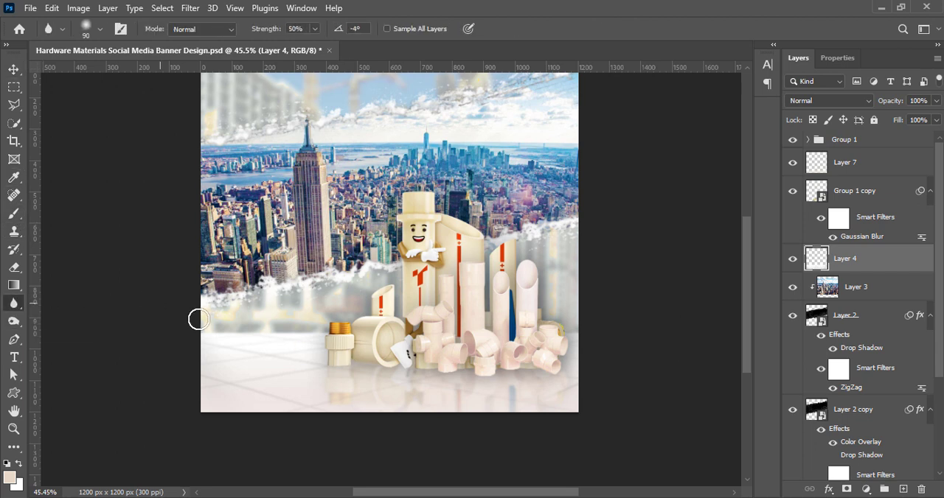
key(bracketright)
key(bracketright)
key(bracketright)
key(bracketright)
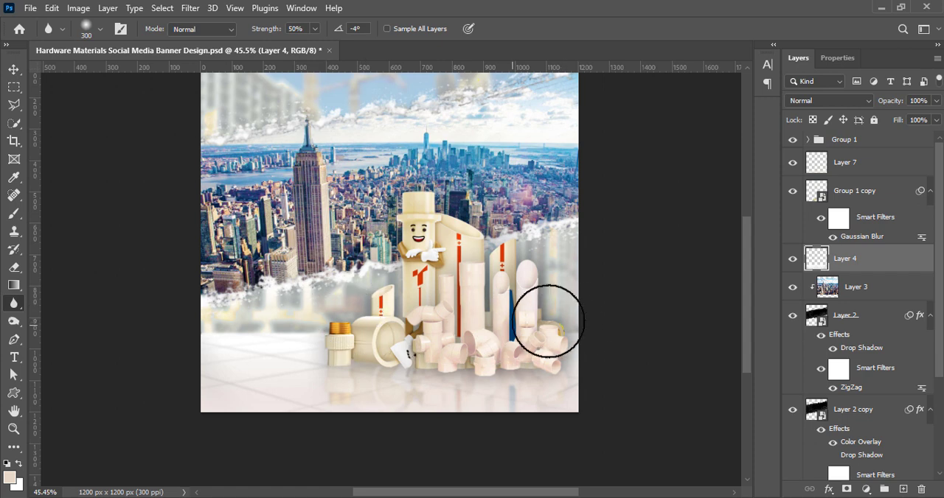
Soften the tiled floor's upper edge beside the pipes with a soft 400 px Eraser
click(13, 267)
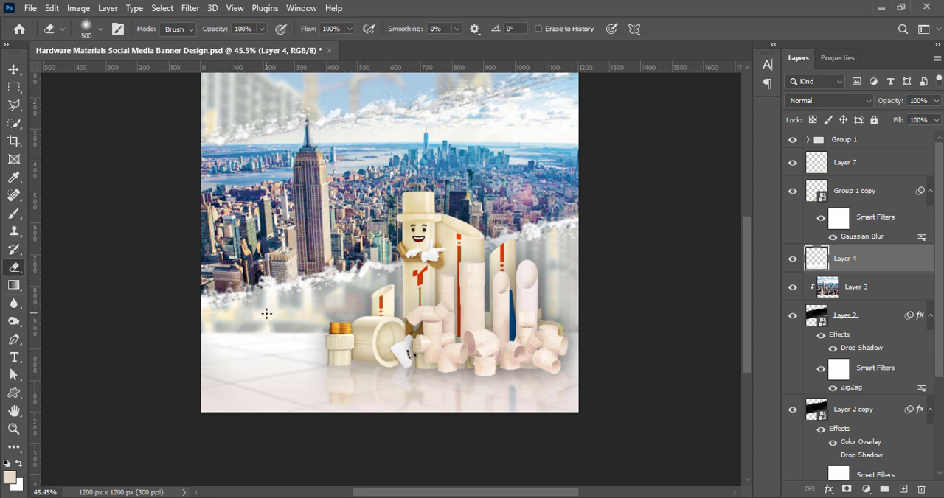
key(bracketleft)
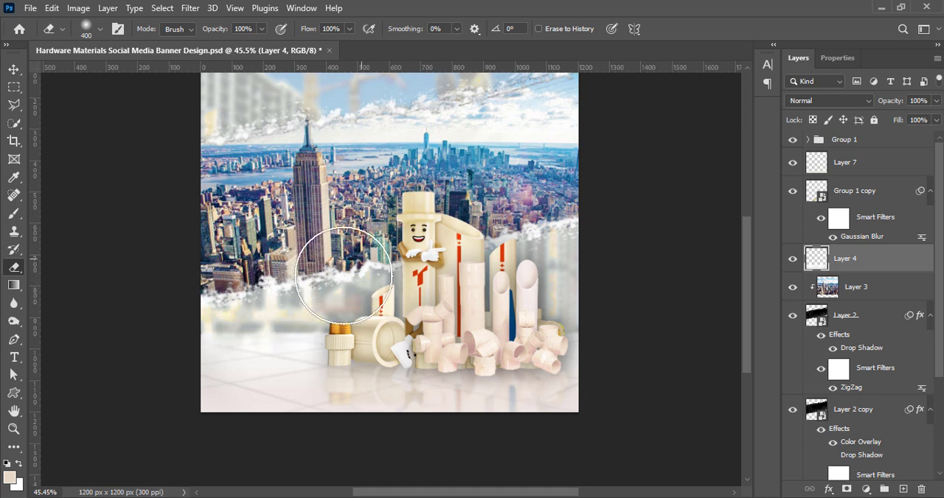
mouse_move(344, 276)
mouse_down()
mouse_move(310, 290)
mouse_move(179, 295)
mouse_up()
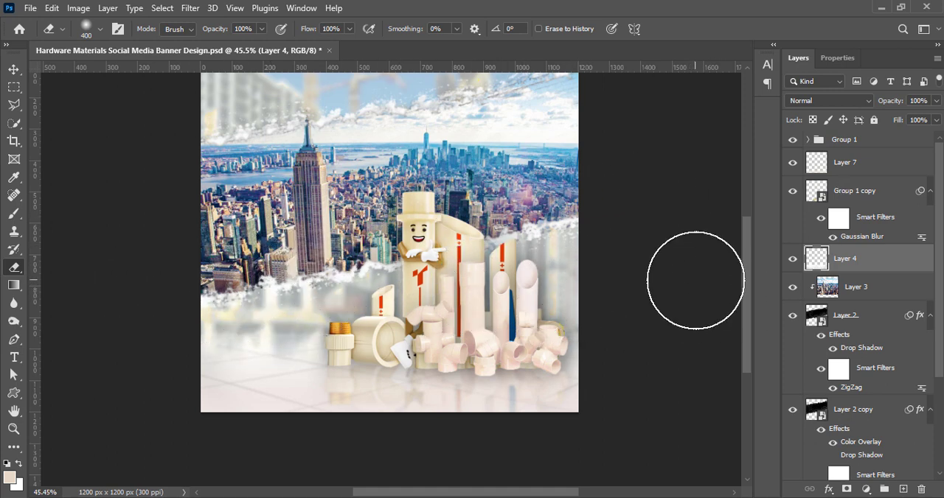
key(v)
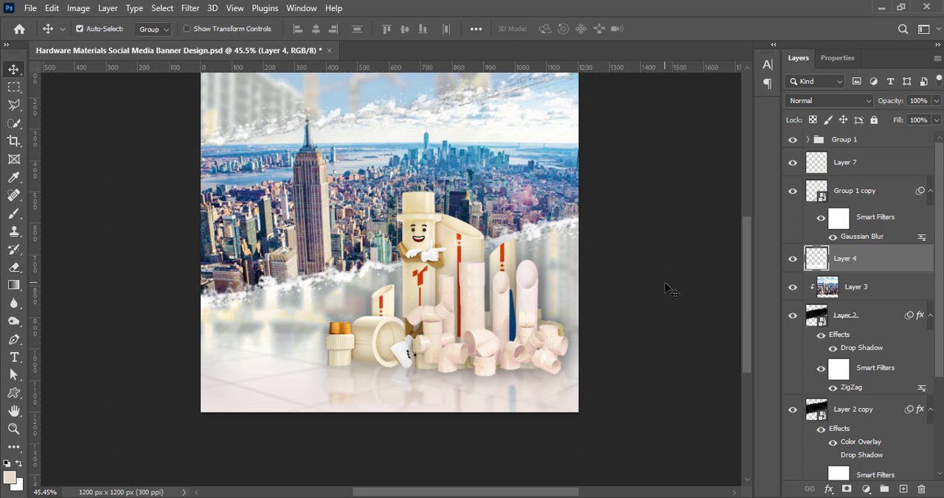
Add a new layer above the pipe reflection and choose a soft round brush for painting
click(877, 193)
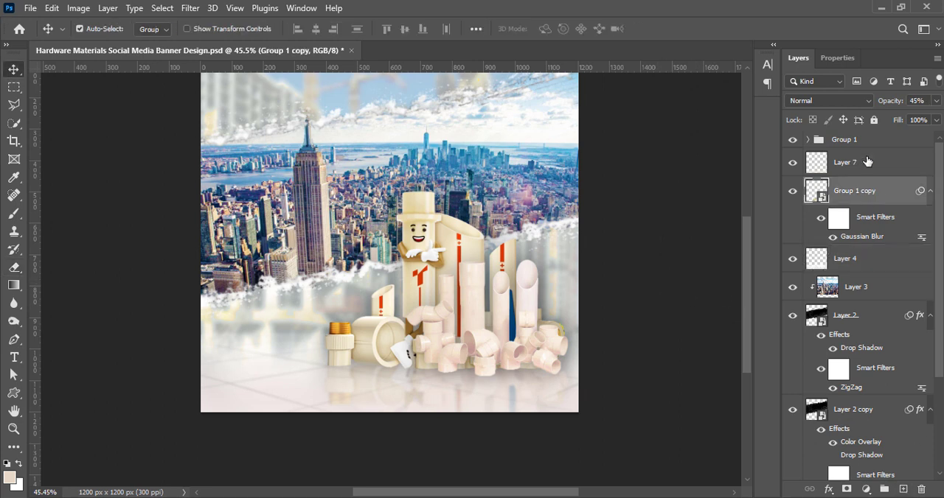
click(905, 491)
click(13, 213)
click(100, 30)
scroll(405, 306, up, 2)
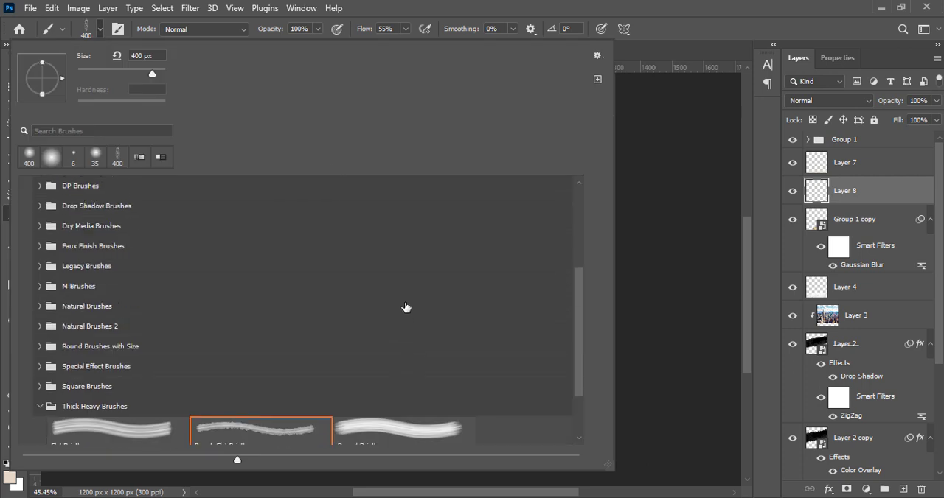
scroll(96, 251, up, 4)
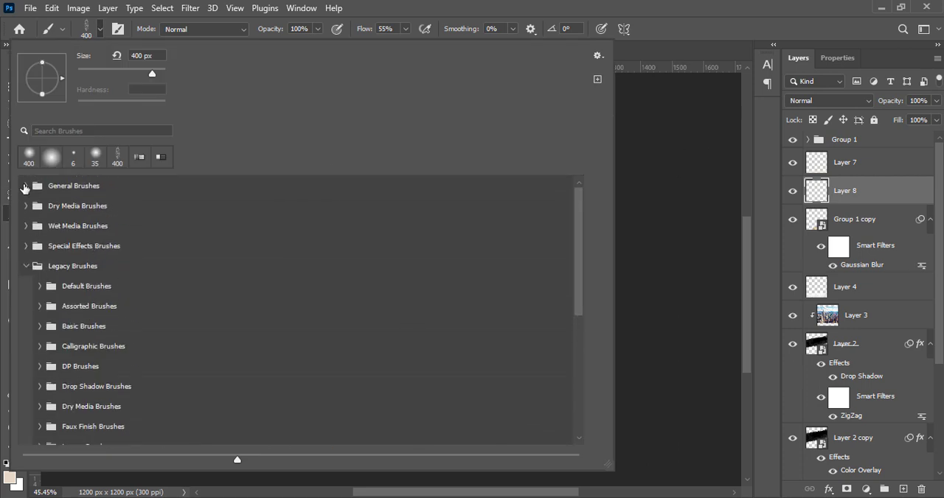
click(40, 286)
click(85, 27)
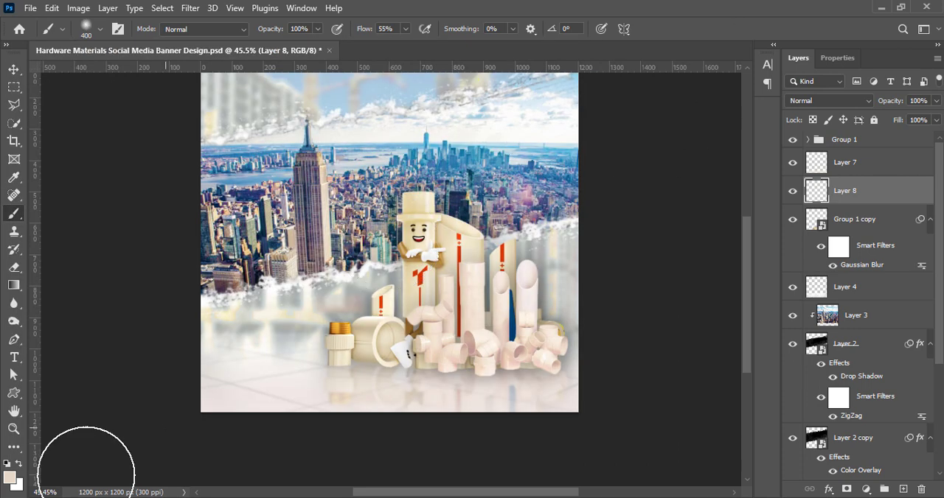
Set the foreground colour to black and paint a large soft spot with a 700 px brush in the middle of the canvas
click(10, 478)
click(595, 341)
key(Return)
scroll(435, 242, up, 3)
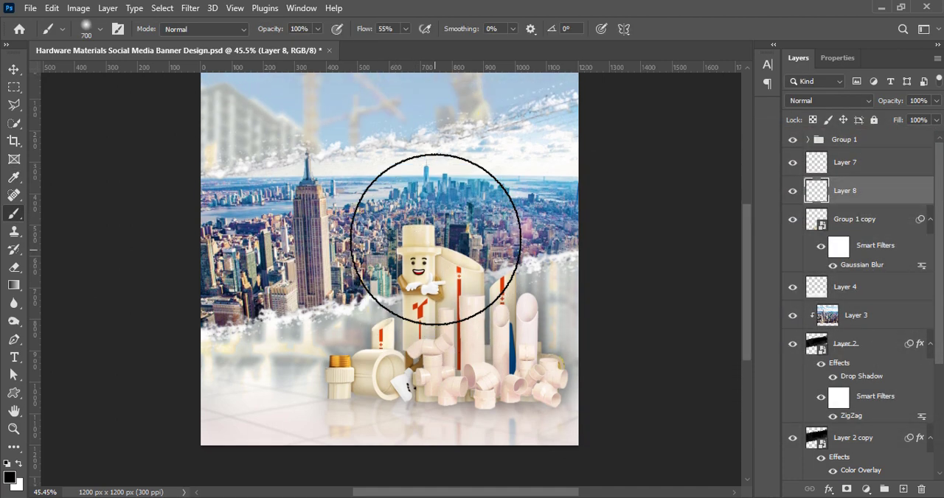
Flatten the black spot to about 11% of its height, widen it to about 130%, and lay it beneath the pipes as a shadow
click(13, 68)
key(ctrl+t)
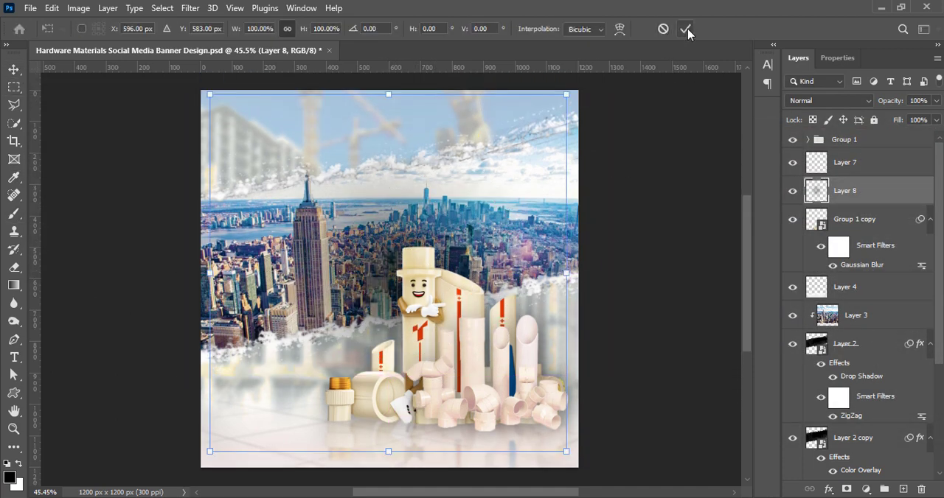
drag(388, 94, 382, 411)
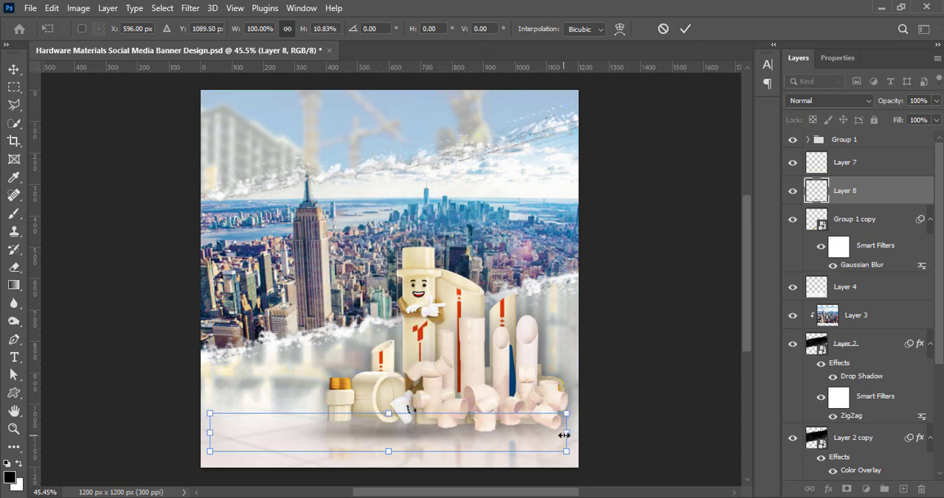
drag(565, 435, 645, 433)
drag(211, 433, 184, 433)
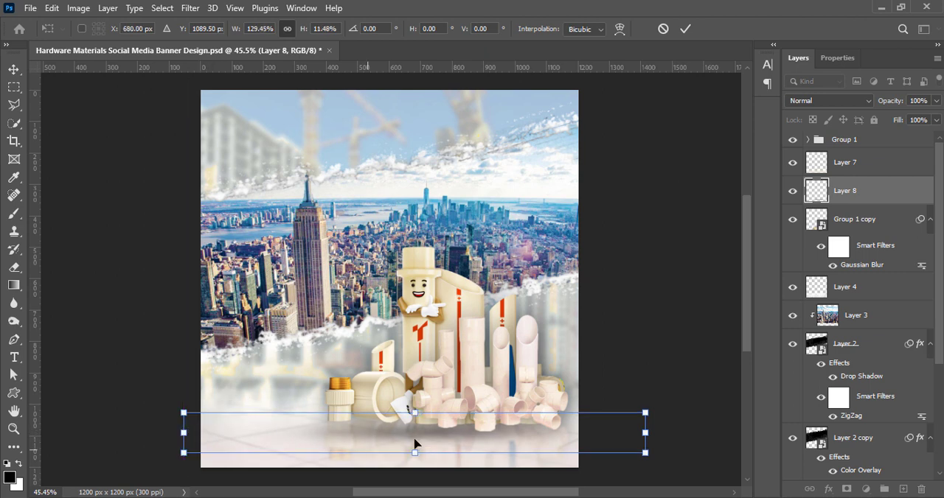
drag(415, 447, 422, 439)
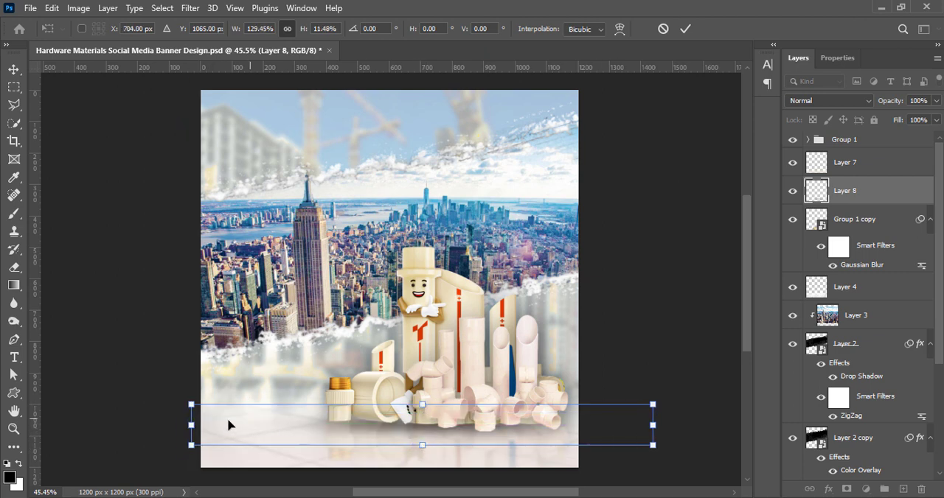
drag(191, 426, 171, 425)
drag(410, 434, 412, 434)
click(685, 29)
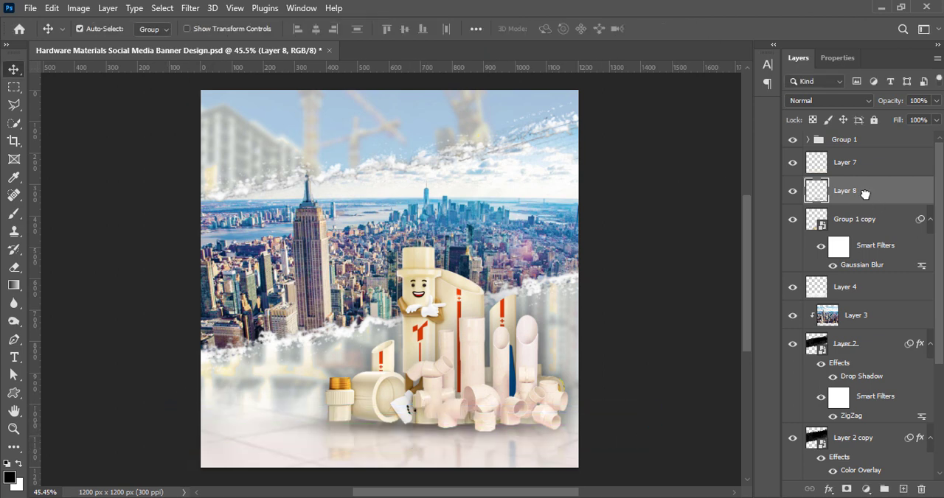
Stack the shadow layer above the gradient fade and enlarge it to span the base of the pipe products
drag(865, 193, 867, 164)
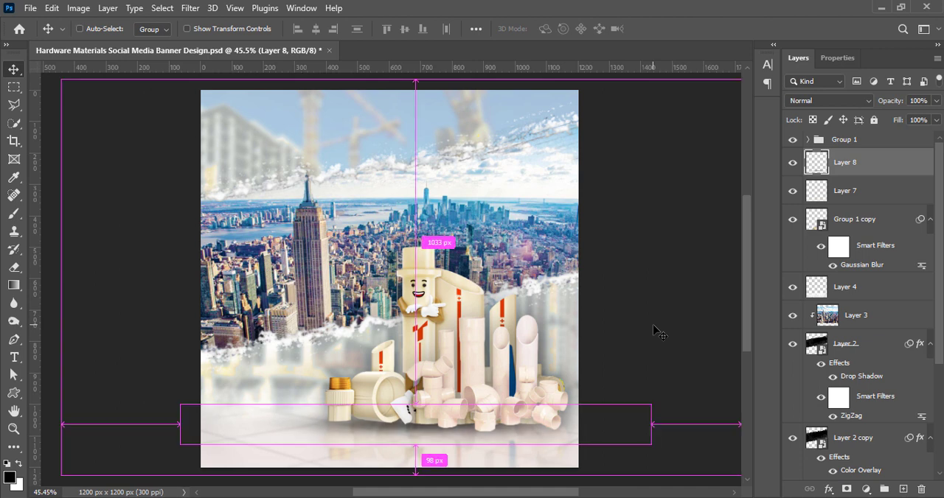
key(ctrl+t)
drag(451, 431, 465, 431)
drag(429, 405, 430, 400)
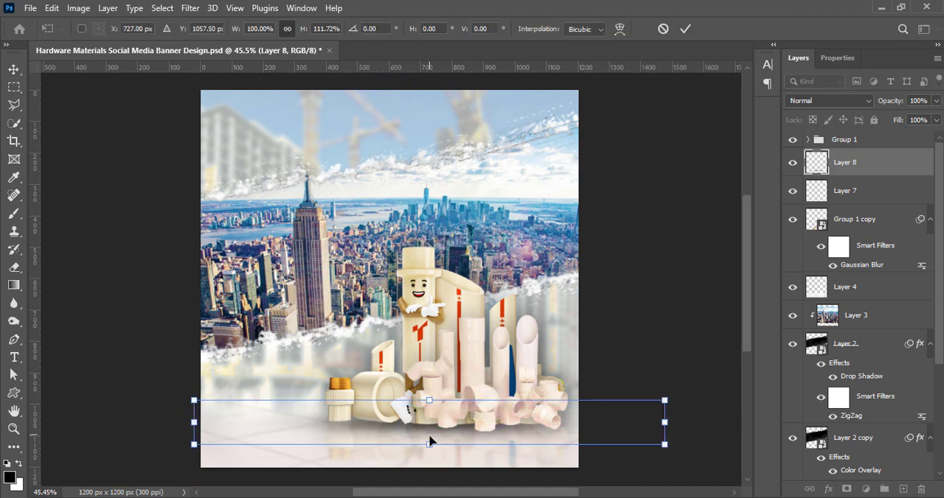
drag(194, 422, 148, 423)
drag(445, 420, 465, 423)
key(Return)
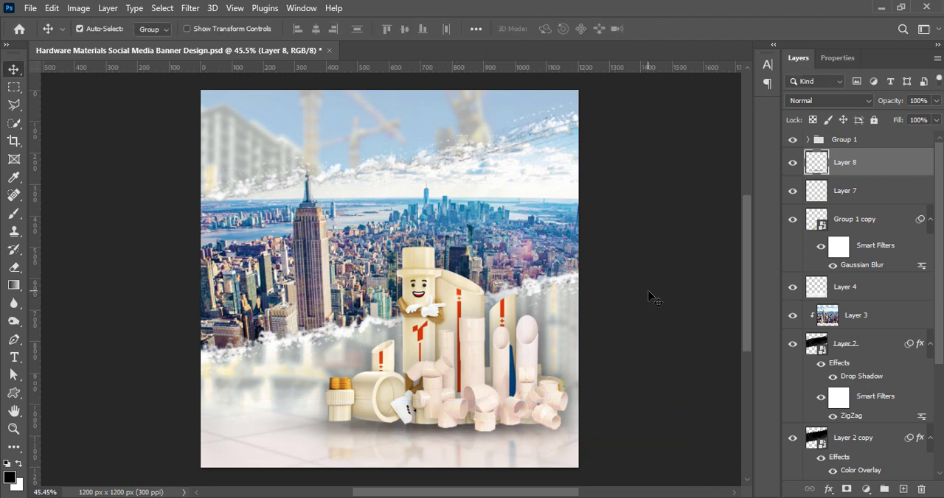
Lower the shadow layer's opacity to 86%
drag(935, 121, 928, 121)
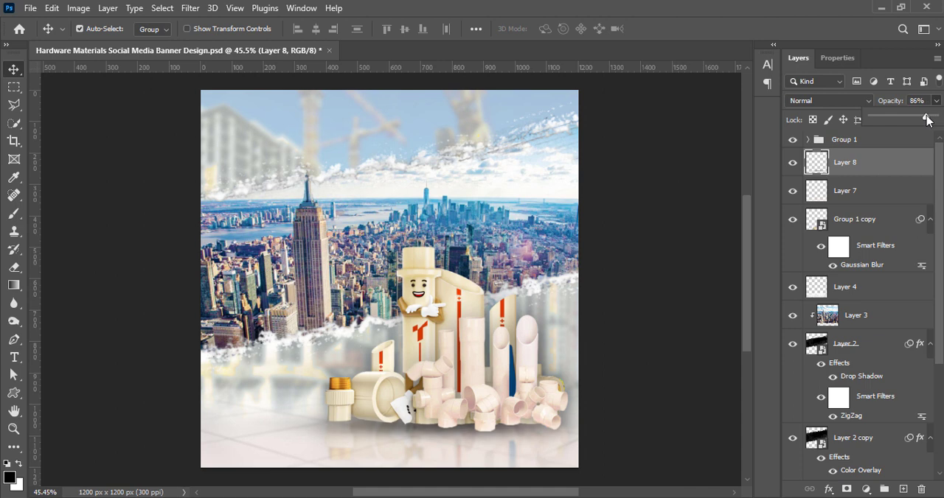
click(652, 267)
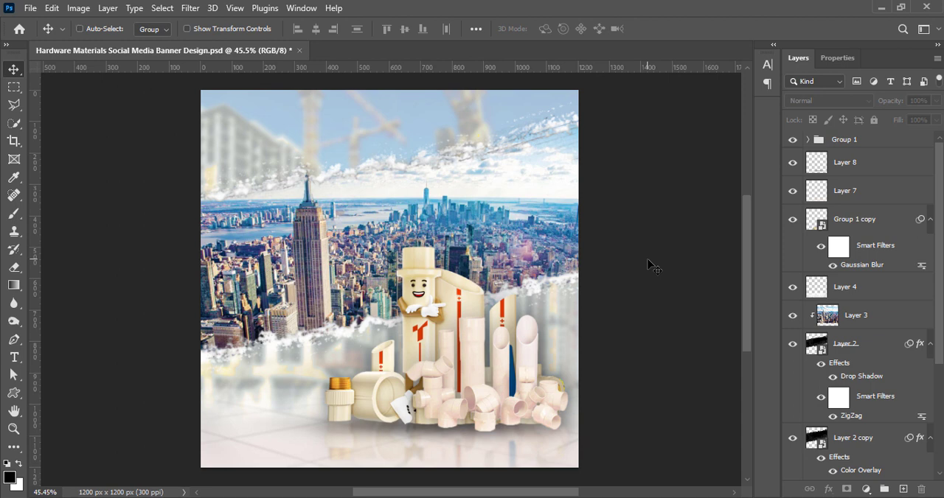
Fine-tune the shadow's placement beneath the pipes and save the document
click(461, 430)
key(ctrl+t)
drag(433, 448, 441, 433)
click(685, 28)
click(658, 304)
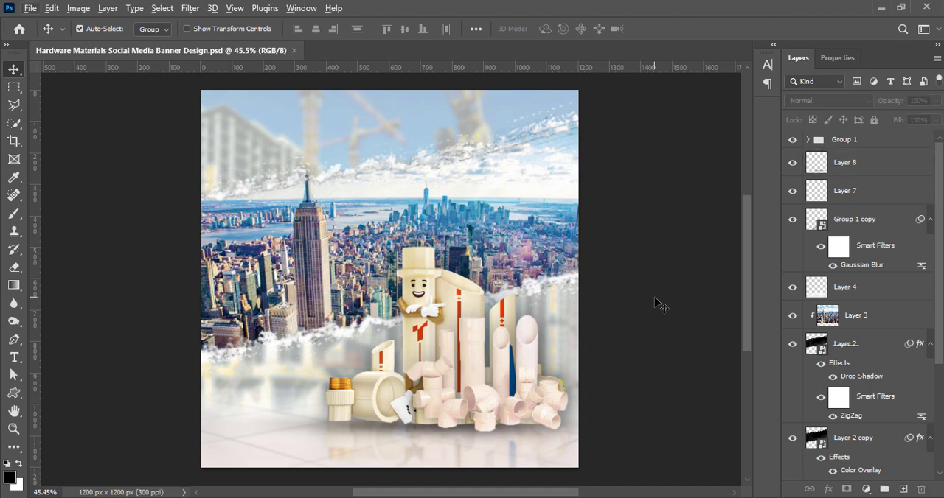
scroll(642, 288, down, 1)
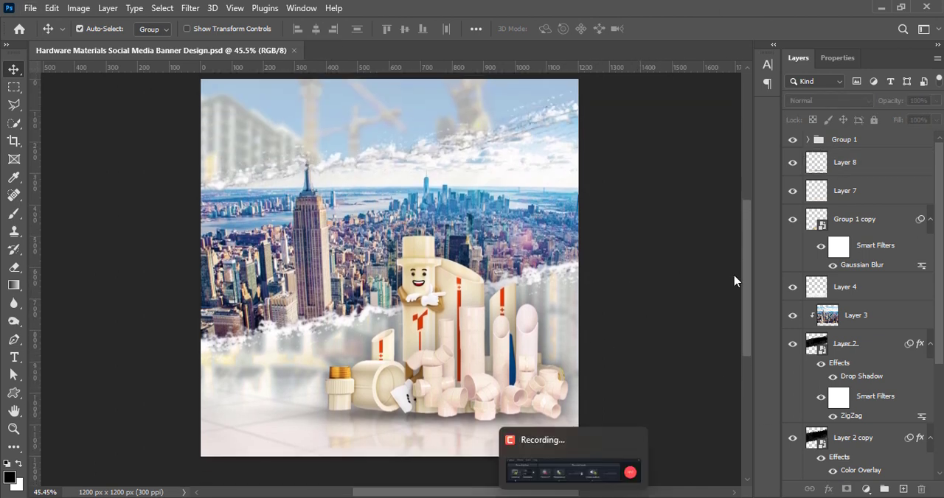
Create a new layer directly above Layer 4 and marquee-select the right part of the canvas at full height
click(902, 490)
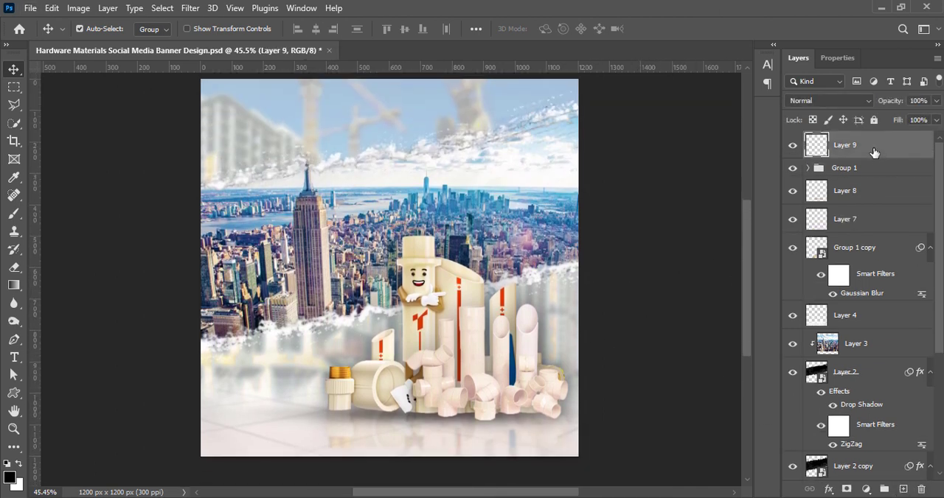
drag(874, 152, 867, 297)
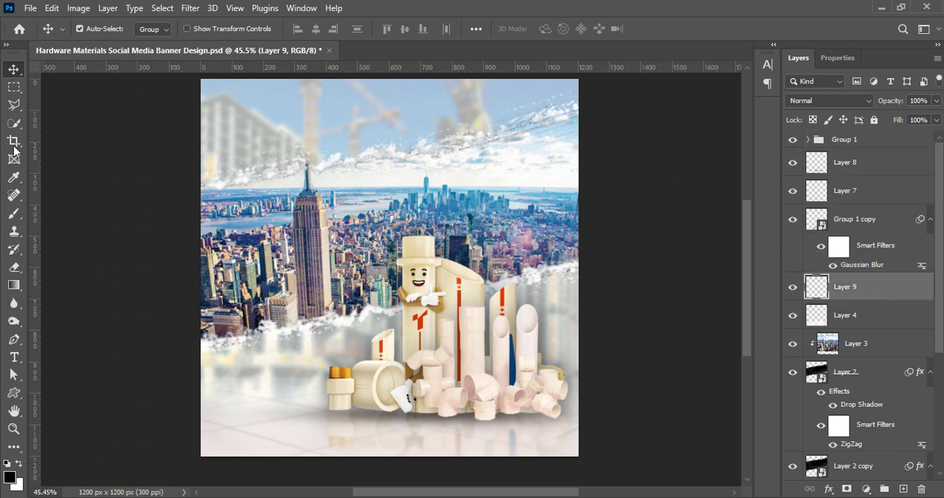
click(14, 86)
drag(362, 79, 584, 461)
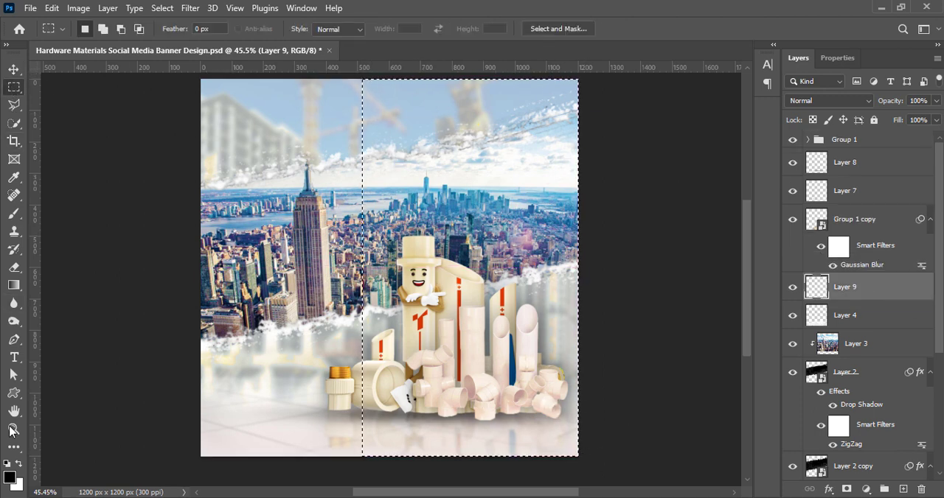
Fill the selection with a linear black-to-transparent gradient fading inward from the canvas's right edge
click(14, 285)
click(99, 28)
click(615, 318)
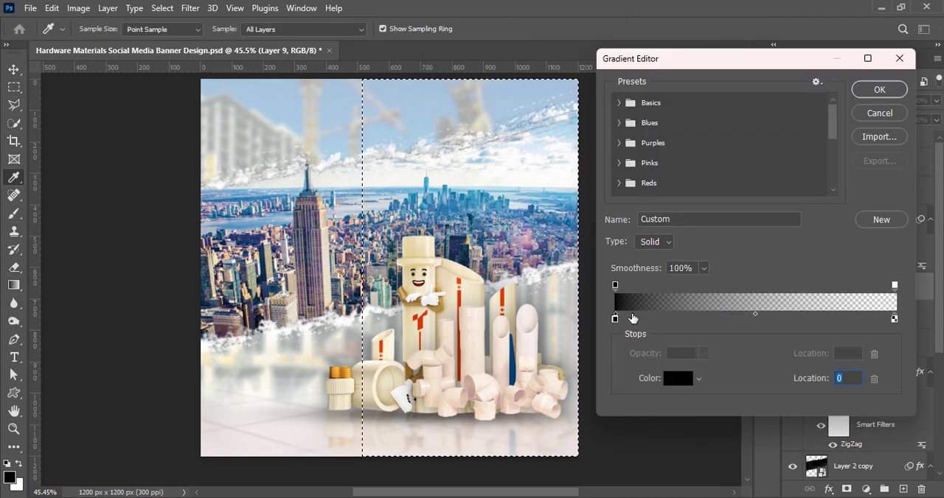
click(879, 90)
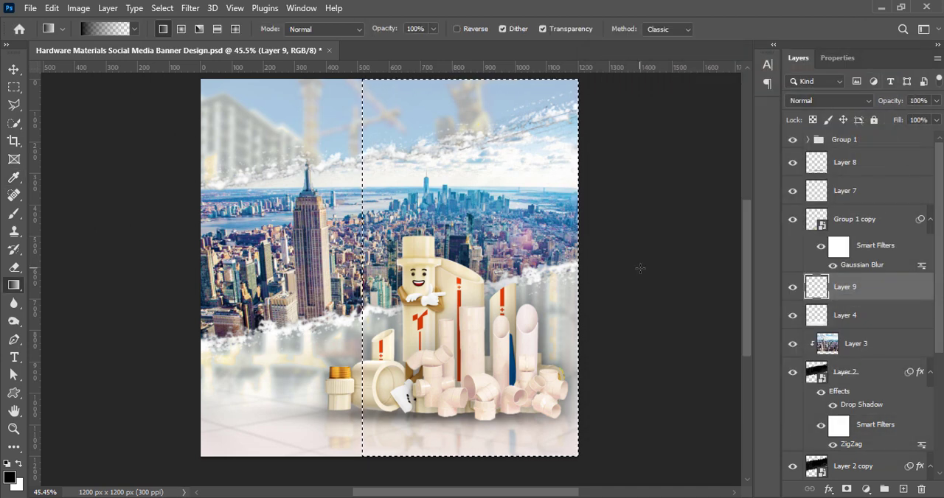
drag(657, 269, 657, 268)
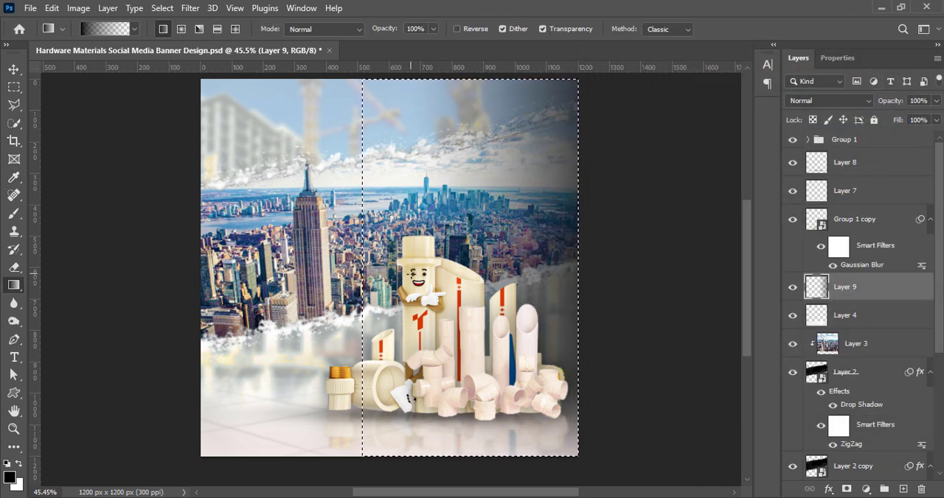
Deepen the upper-right corner of the selection with an additional diagonal black-to-transparent gradient
drag(582, 125, 634, 100)
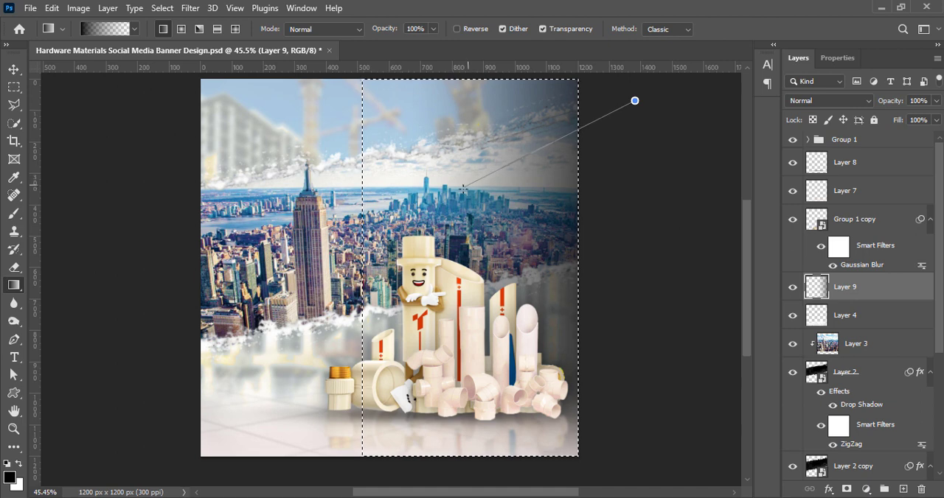
drag(463, 190, 463, 189)
key(ctrl+z)
drag(655, 106, 512, 176)
key(v)
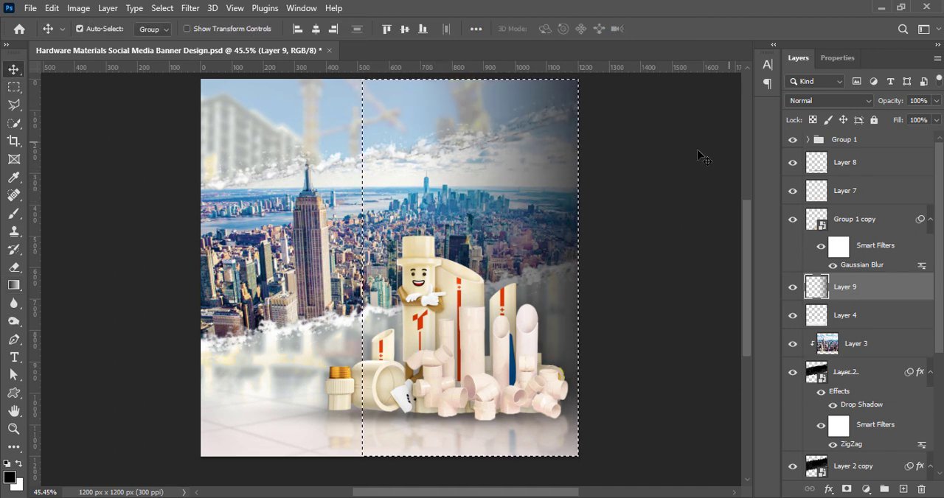
Deselect and stretch the dark gradient layer further toward the canvas's left side
key(ctrl+d)
key(ctrl+t)
drag(411, 268, 347, 268)
click(685, 29)
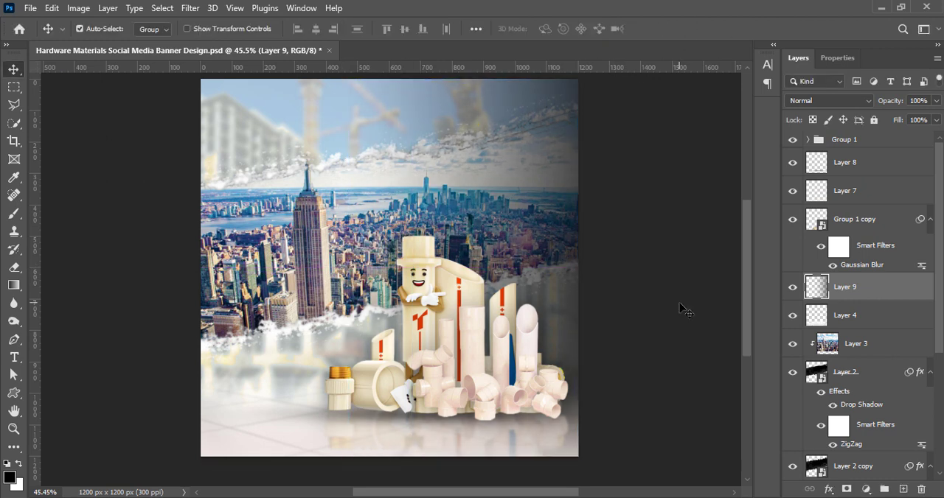
Duplicate the dark gradient layer, widen the copy past the canvas's right edge, and save the document
drag(565, 271, 596, 215)
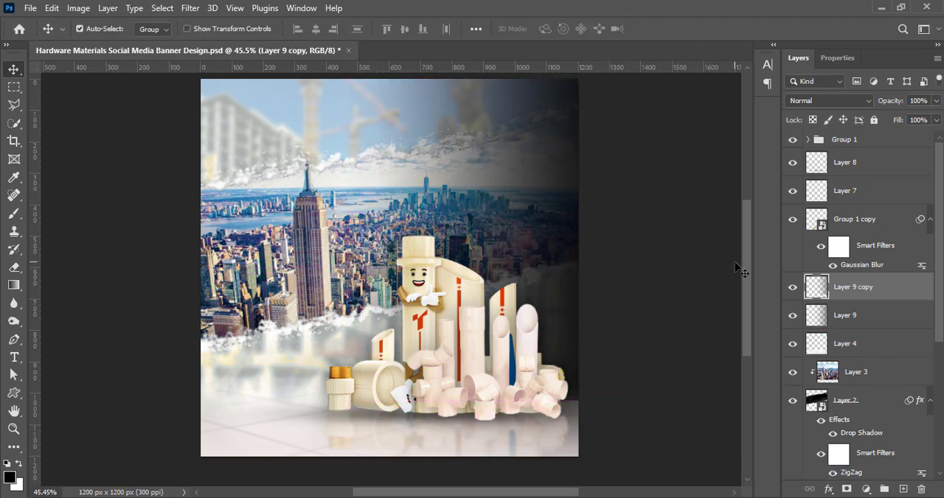
key(ctrl+t)
scroll(665, 379, up, 2)
drag(610, 269, 632, 268)
click(685, 29)
key(ctrl+s)
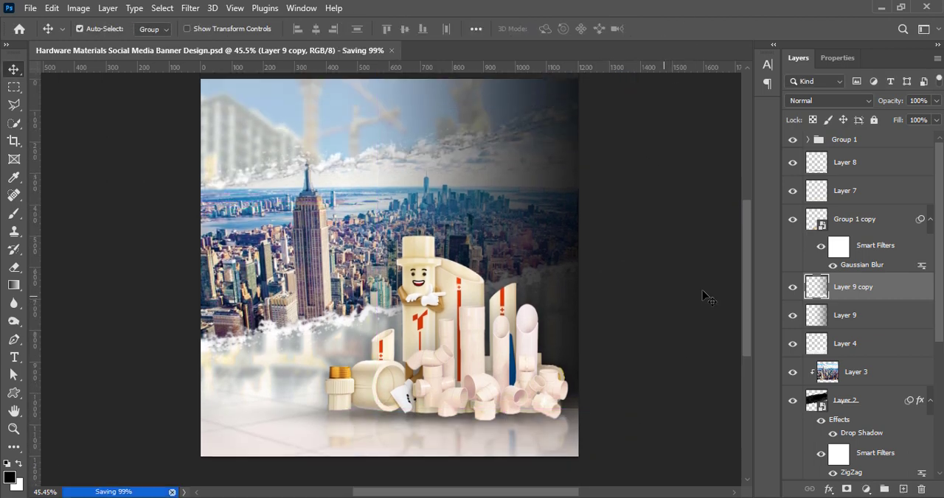
Place Layer 9 copy beneath Layer 9, convert it to a smart object, rasterize it, and erase its lower edge over the floor
drag(858, 289, 848, 324)
right_click(848, 325)
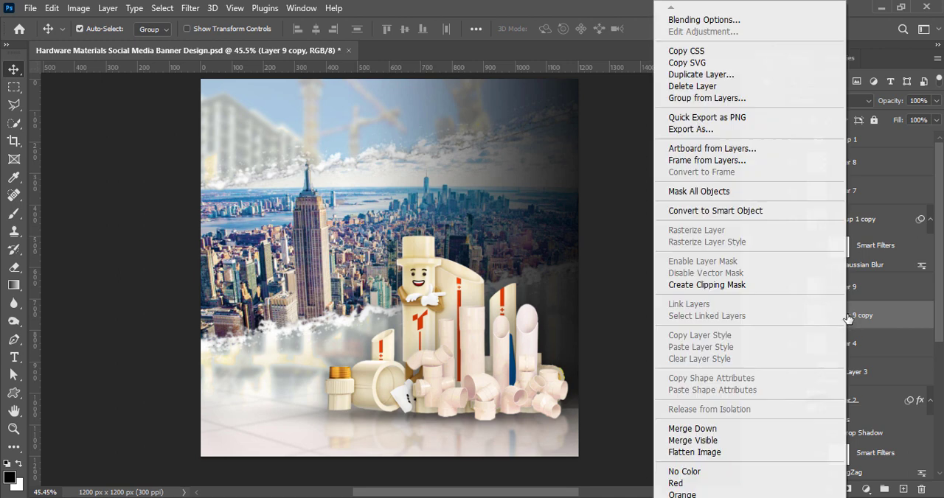
click(711, 209)
right_click(848, 316)
click(712, 291)
click(14, 267)
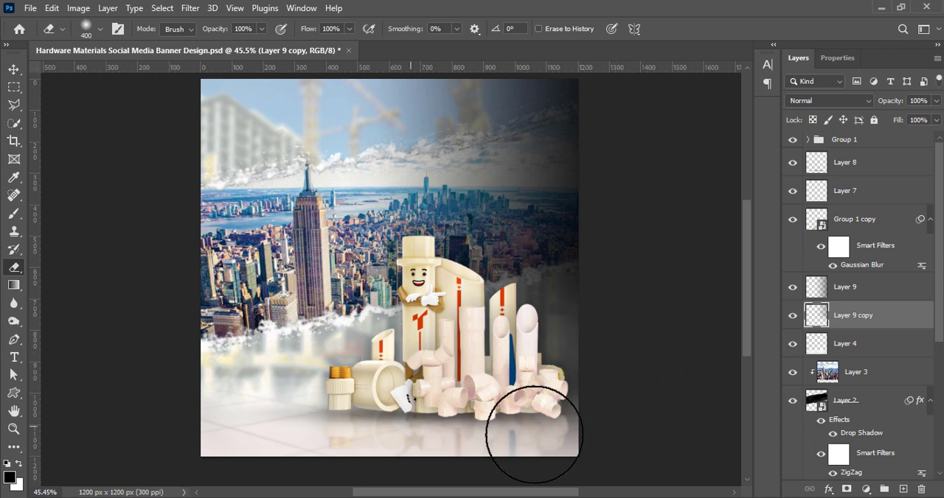
key(v)
Convert Layer 9 to a smart object, rasterize it, and erase its lower edge over the floor with the 400 px Eraser
right_click(855, 287)
click(761, 212)
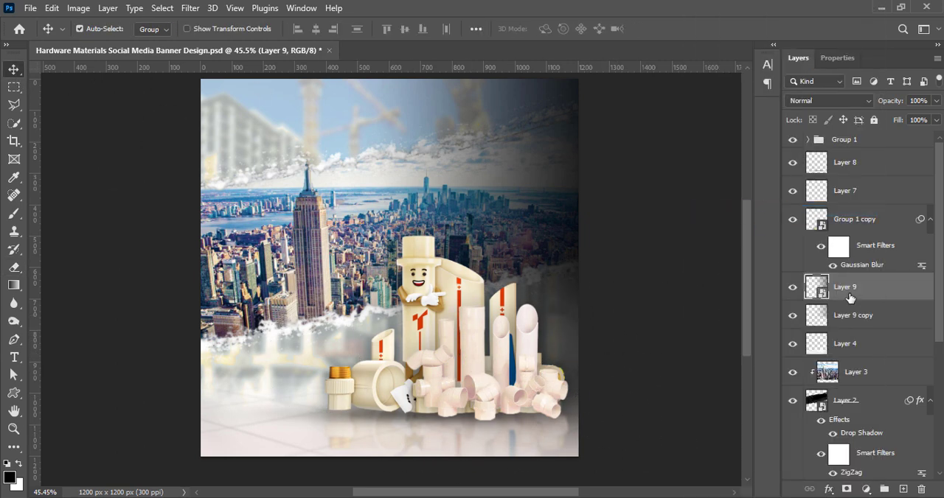
right_click(849, 295)
click(704, 290)
click(14, 268)
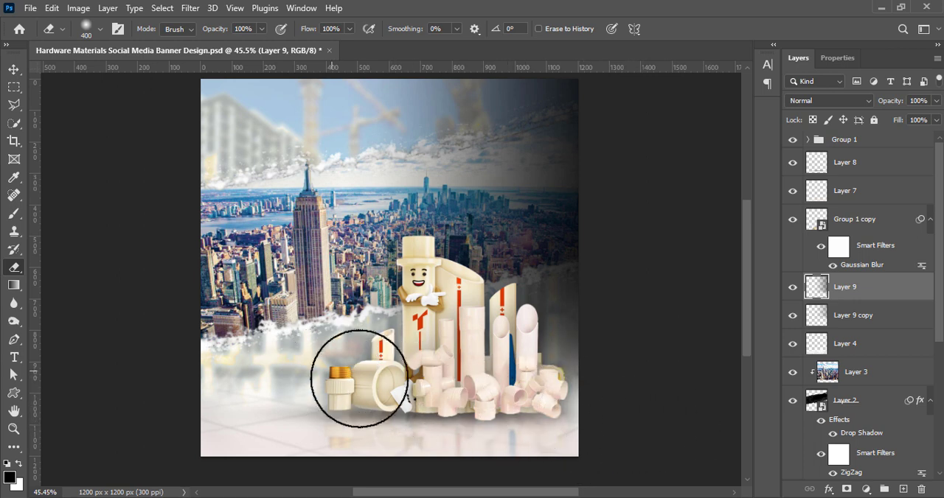
click(14, 69)
scroll(615, 204, up, 1)
Try the Soft Light and Overlay blend modes on Layer 9 and return it to Normal
click(842, 102)
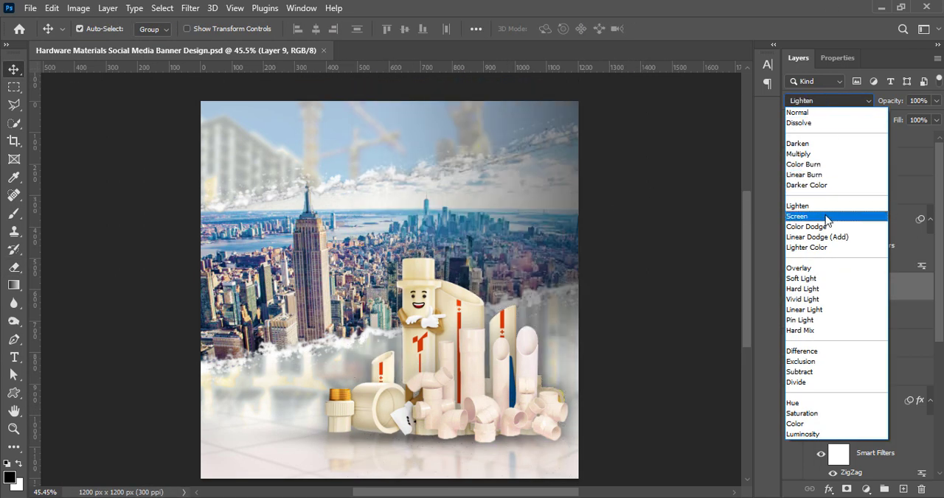
click(814, 284)
click(826, 101)
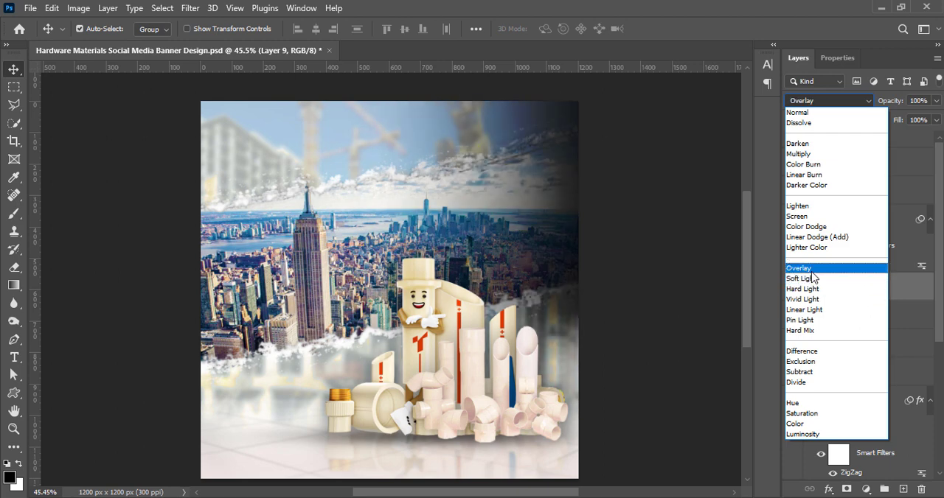
click(811, 113)
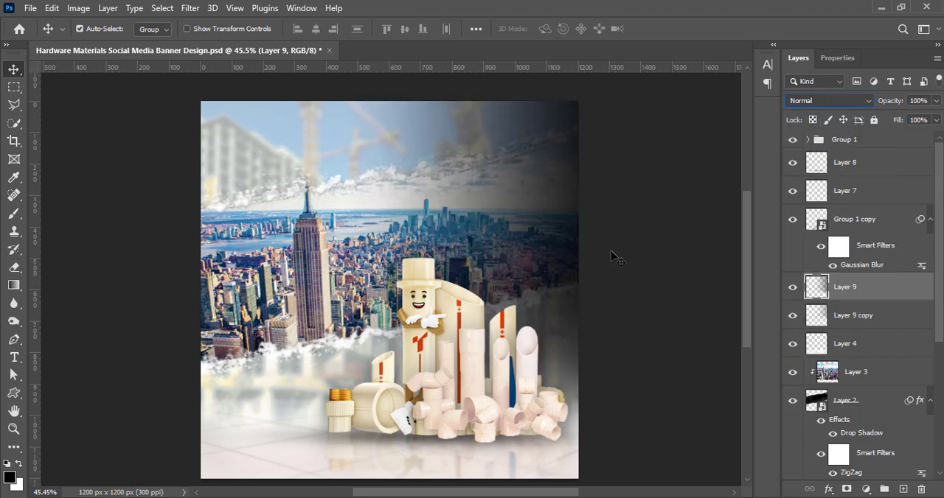
Enlarge the Layer 9 gradient proportionally to about 113%, extending it past the canvas's right edge
key(ctrl+t)
drag(584, 289, 608, 289)
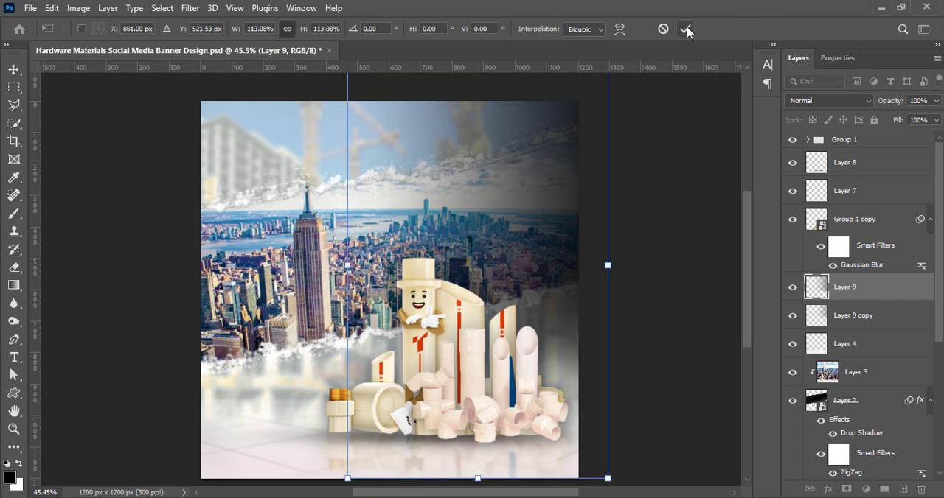
key(Return)
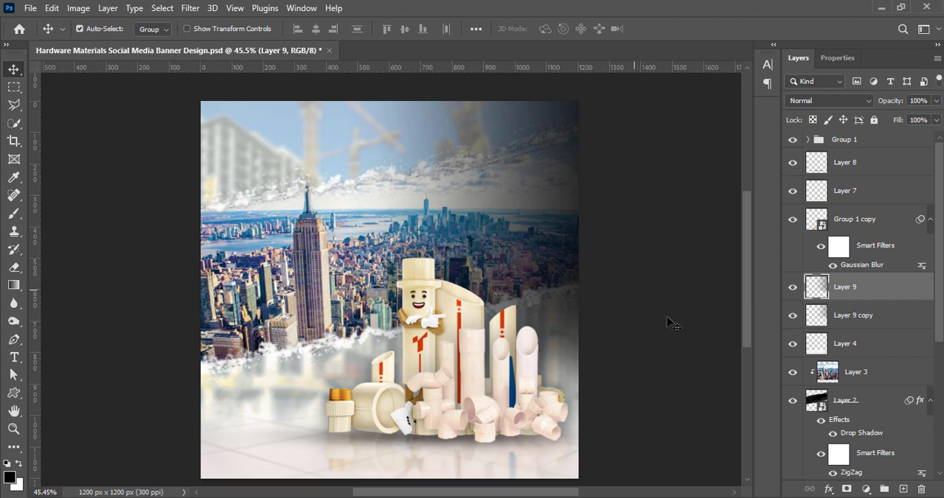
Add the two-line headline "PIPELINE TO PERFECTION" on a new top layer, right-aligned in the banner's upper right
click(884, 142)
key(ctrl+shift+alt+n)
key(t)
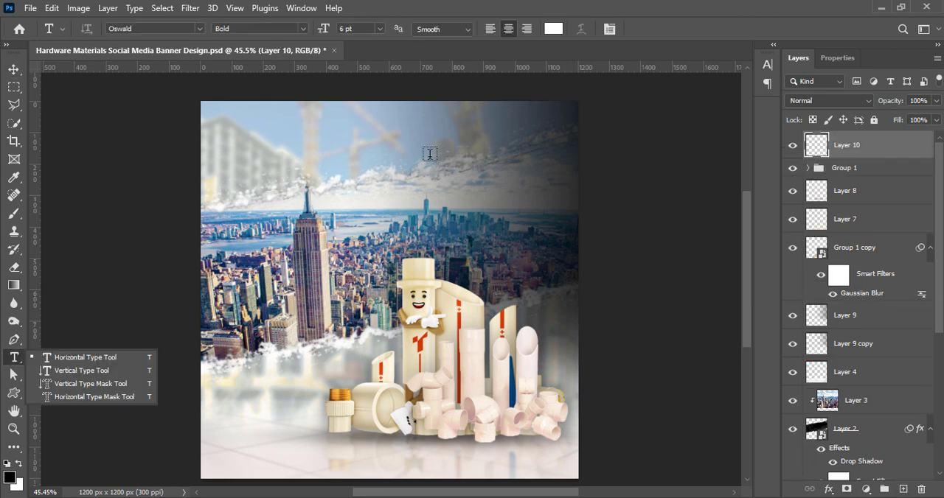
click(430, 154)
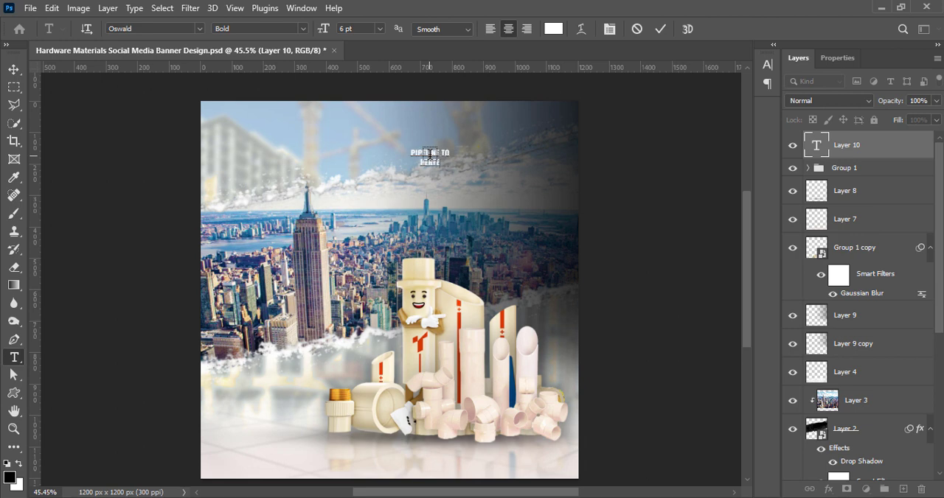
click(510, 30)
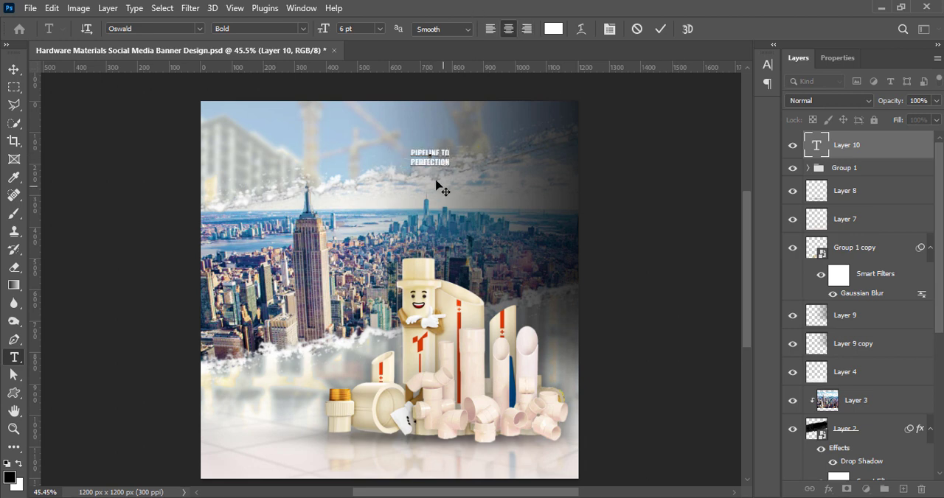
drag(404, 151, 505, 161)
click(526, 30)
click(661, 30)
click(13, 68)
Set the headline's font to Agency FB with 24 pt size and 24 pt leading
click(767, 65)
click(667, 101)
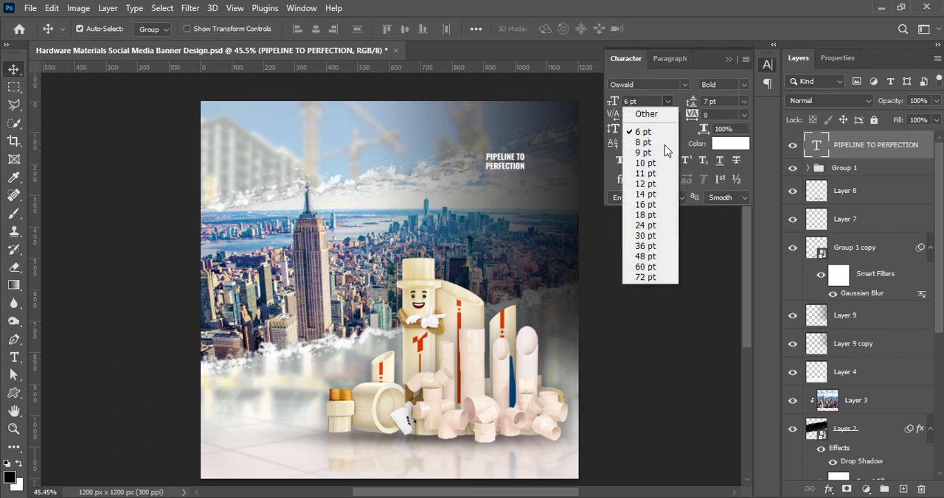
click(645, 225)
click(744, 102)
click(725, 225)
click(685, 85)
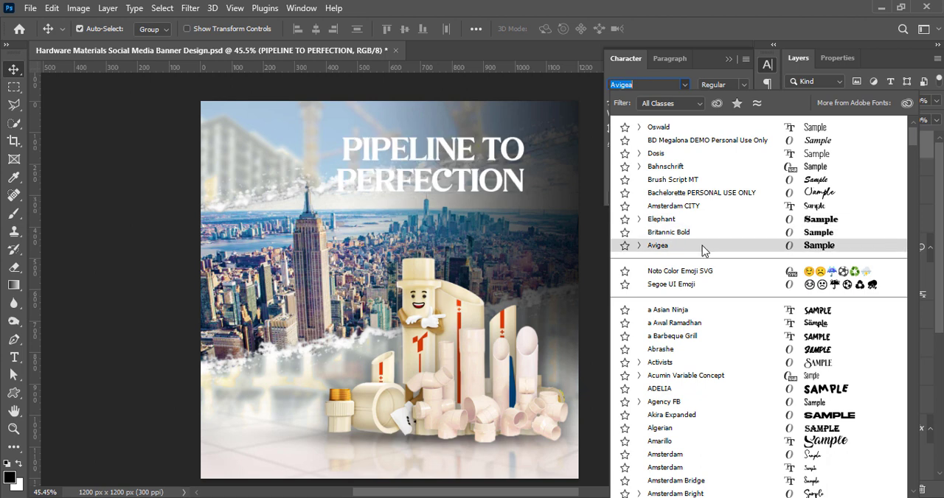
scroll(708, 295, down, 4)
click(701, 275)
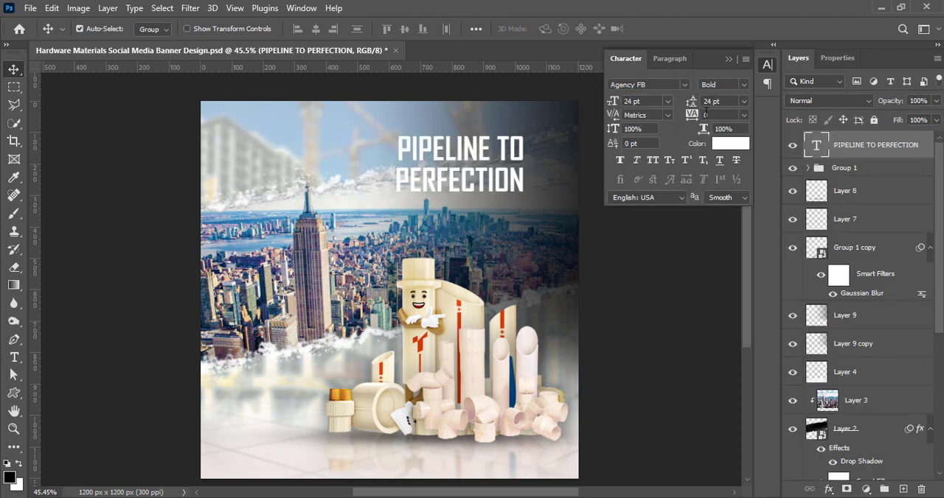
Set the headline to 30 pt Bold with 30 pt leading and move it near the banner's upper-right edge
click(669, 102)
click(671, 236)
click(744, 102)
click(728, 237)
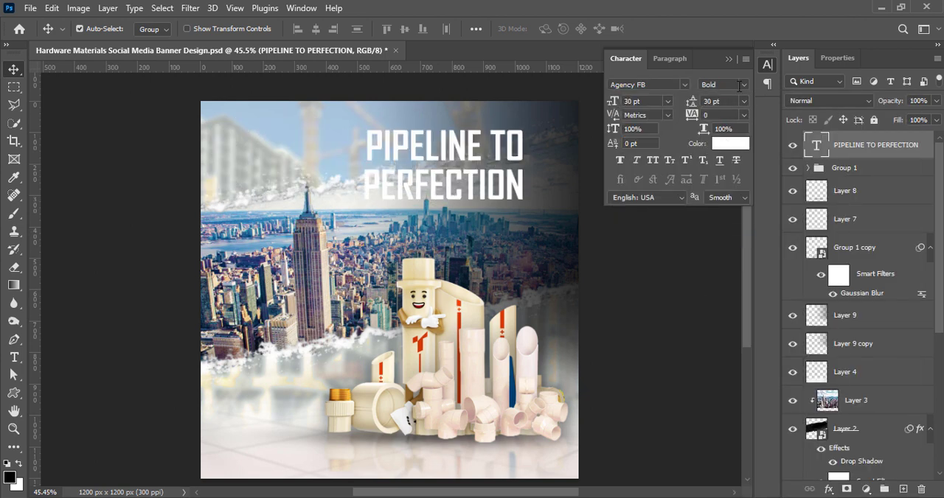
click(739, 86)
click(737, 94)
click(744, 82)
click(743, 108)
click(767, 64)
drag(492, 196, 541, 210)
Enlarge the Layer 9 gradient leftward, reposition it behind the headline, and save the document
click(859, 319)
key(ctrl+t)
drag(340, 294, 281, 265)
drag(528, 238, 506, 238)
click(685, 29)
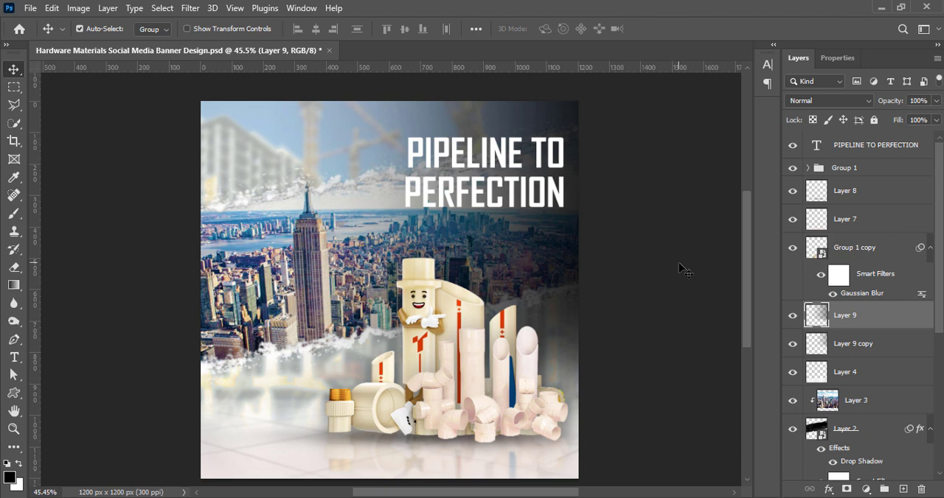
key(ctrl+s)
click(637, 196)
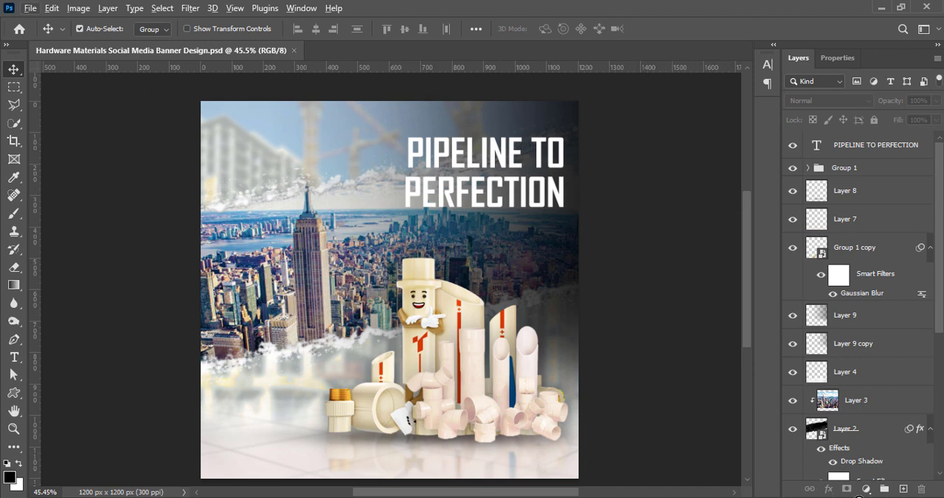
Add the tagline "Build Beyond Limits with Our Hardware Pipes" on a new top layer and place it below the headline
click(903, 490)
click(14, 357)
click(313, 230)
key(ctrl+v)
click(661, 30)
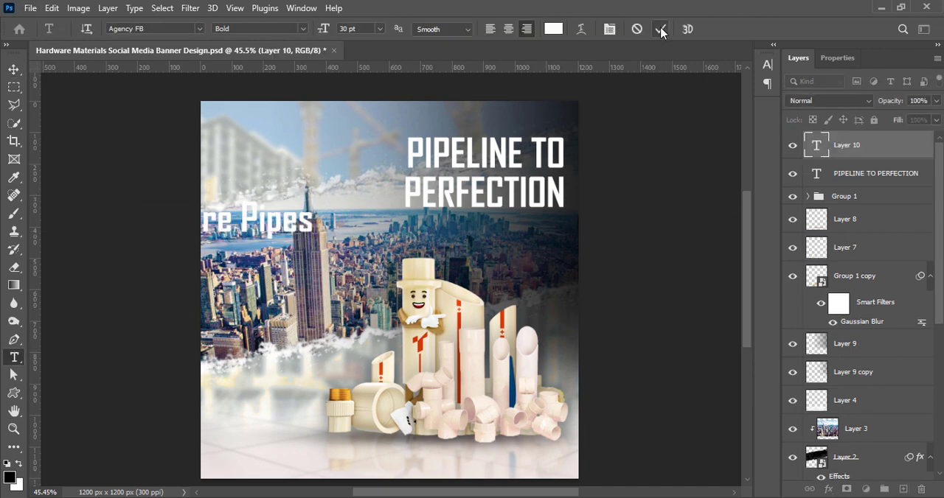
key(v)
drag(252, 228, 509, 253)
Set the tagline's font size to 16 pt
click(767, 65)
click(666, 102)
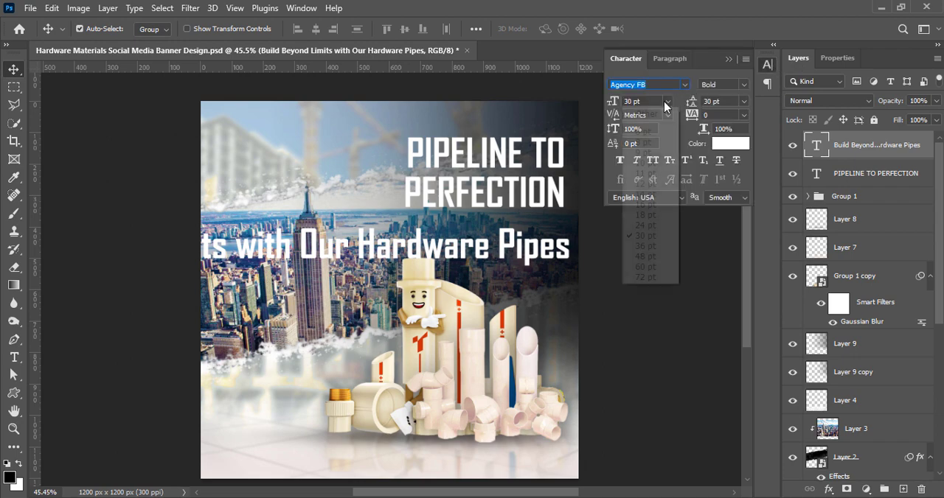
click(642, 204)
Change the tagline's font to Franklin Gothic Medium
click(684, 84)
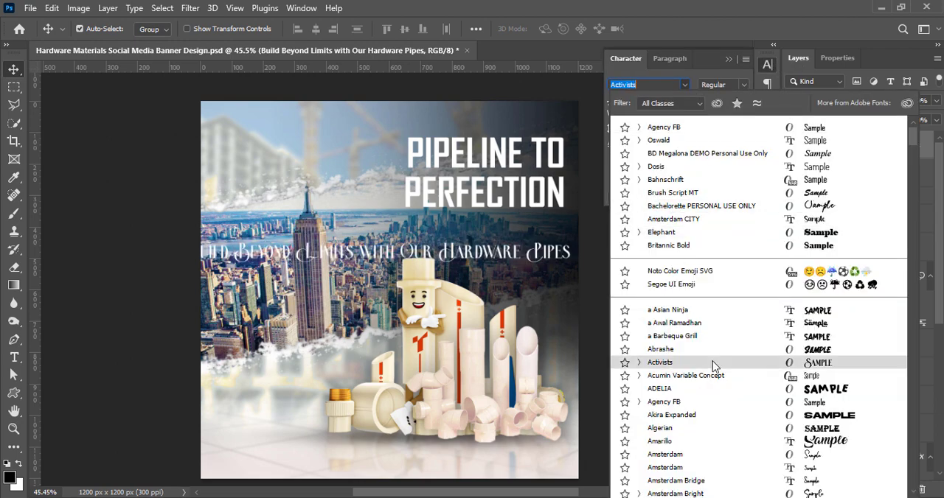
scroll(713, 367, down, 15)
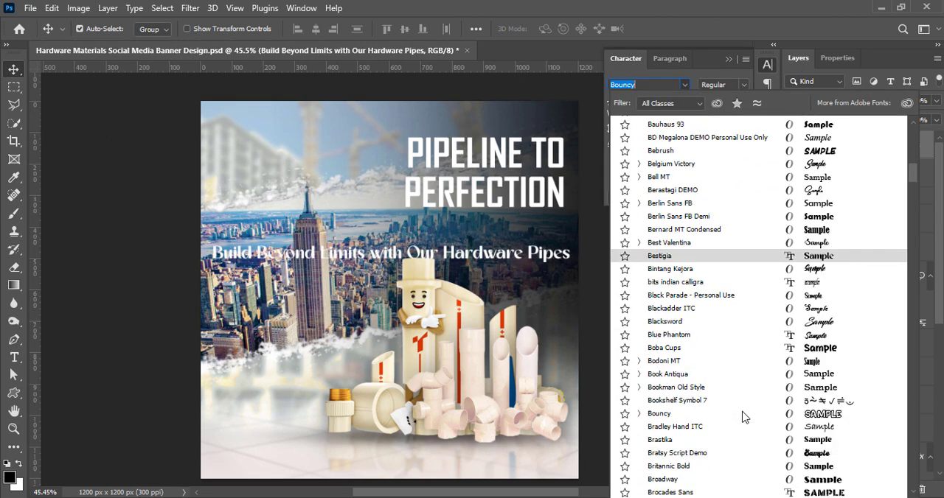
scroll(743, 416, down, 7)
scroll(744, 414, down, 15)
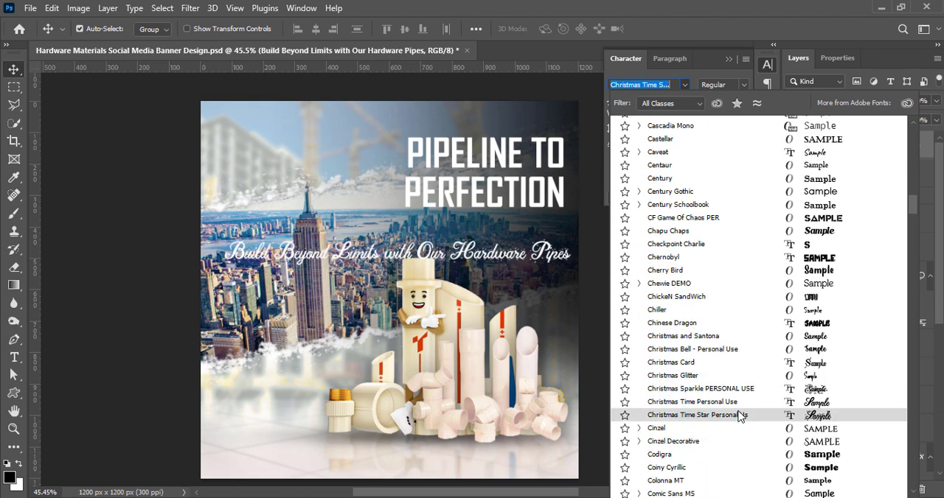
scroll(678, 449, down, 15)
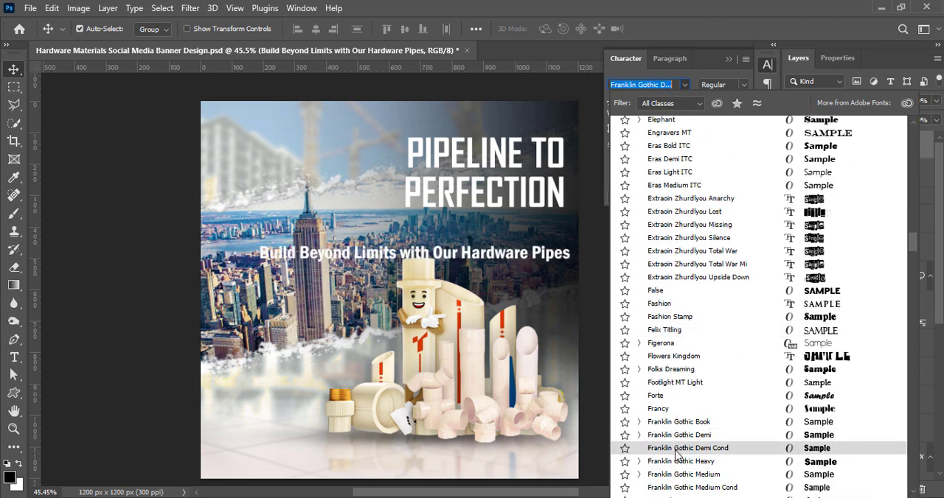
click(680, 475)
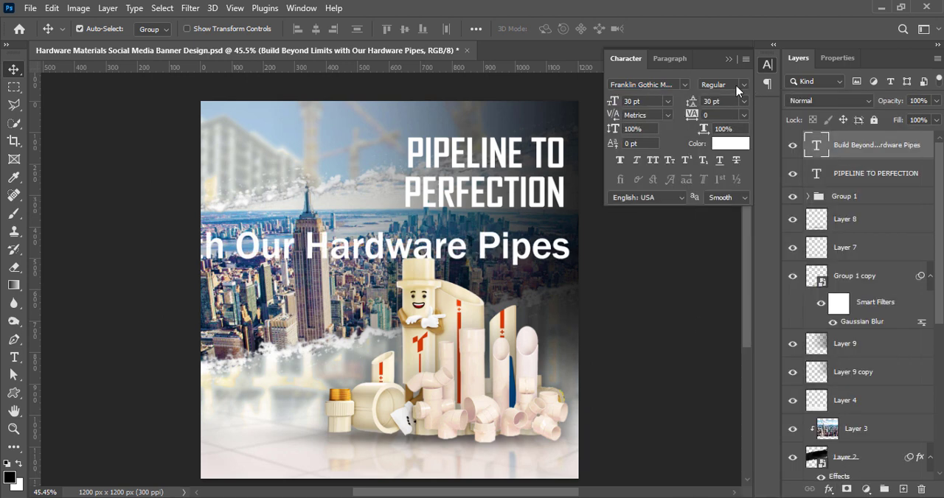
Set the tagline's font size to 12 pt and its leading to 12 pt
click(667, 101)
click(646, 183)
click(668, 101)
click(654, 186)
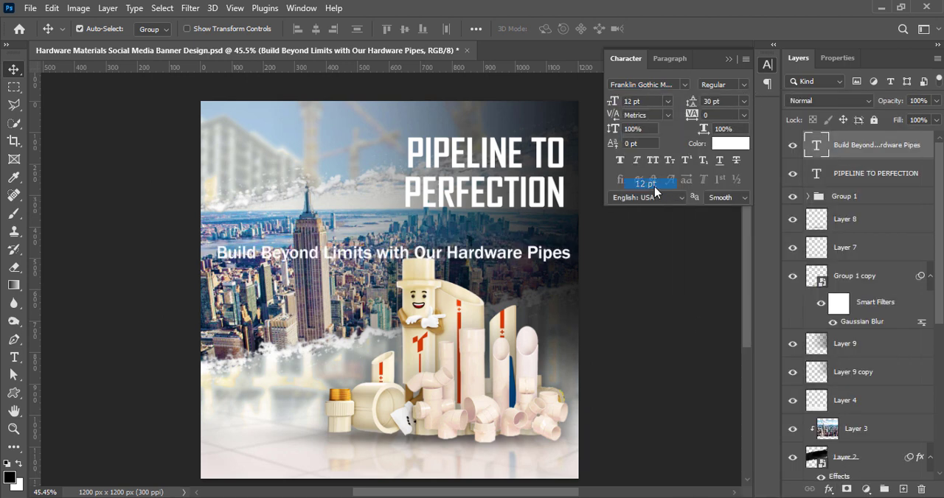
click(743, 101)
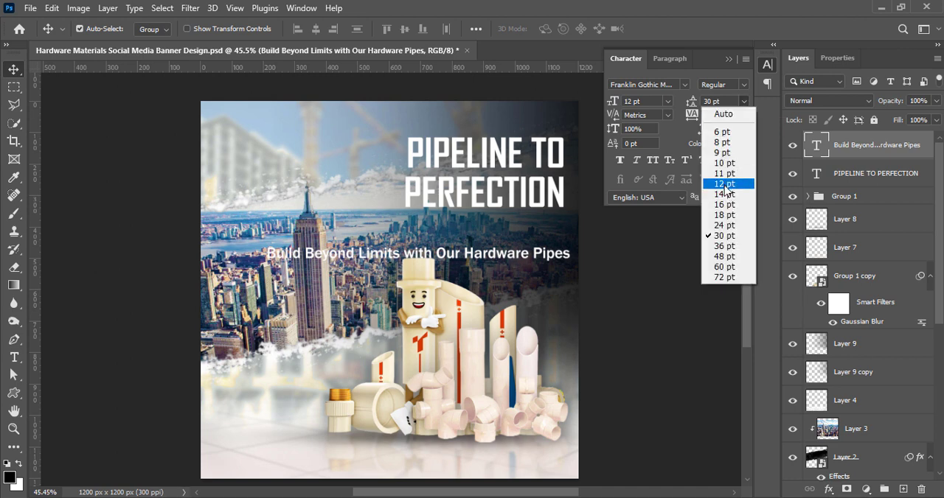
click(725, 184)
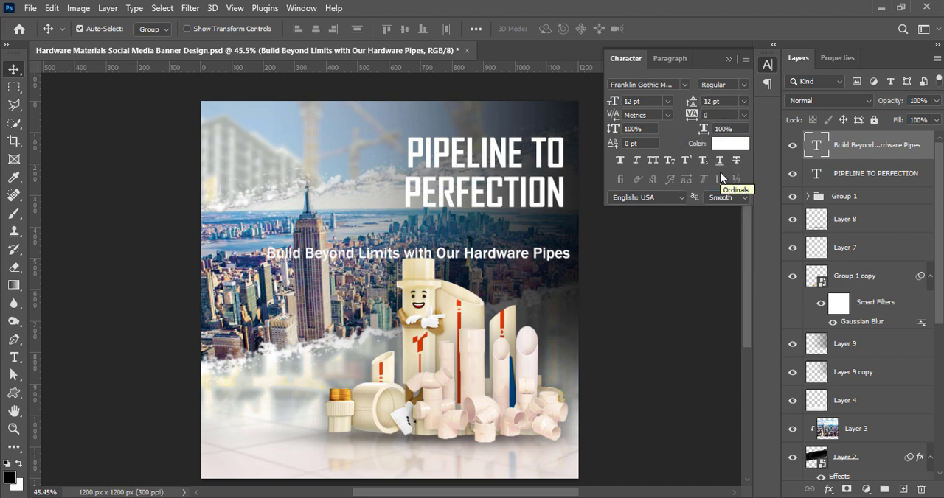
Move the tagline close beneath the headline and break it into two lines before "With", capitalising that word
click(766, 64)
drag(479, 257, 472, 232)
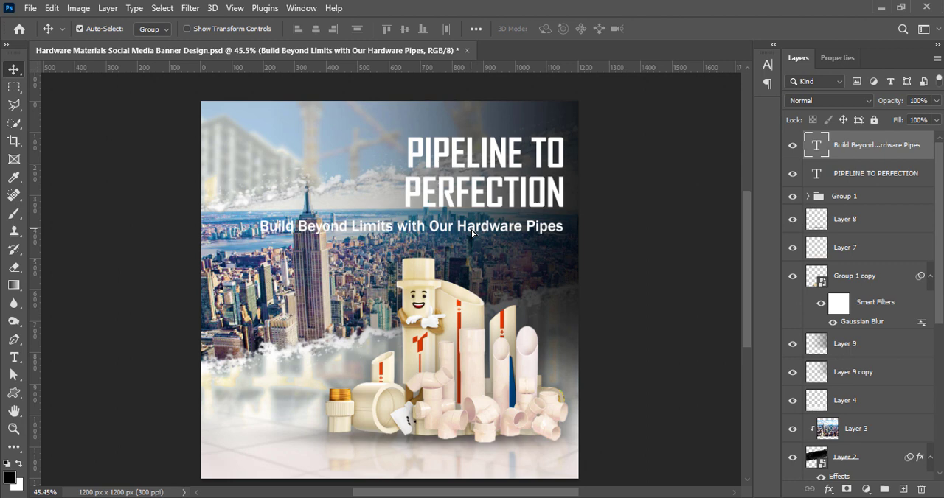
double_click(400, 225)
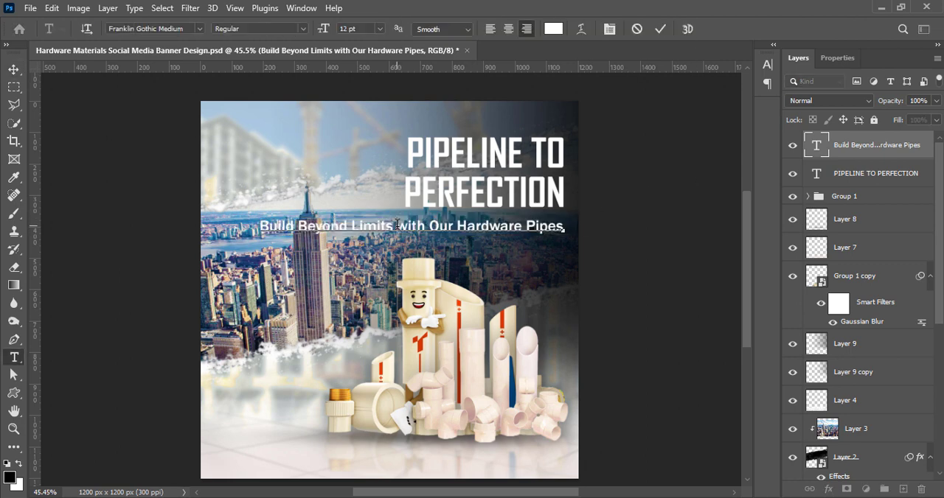
key(Return)
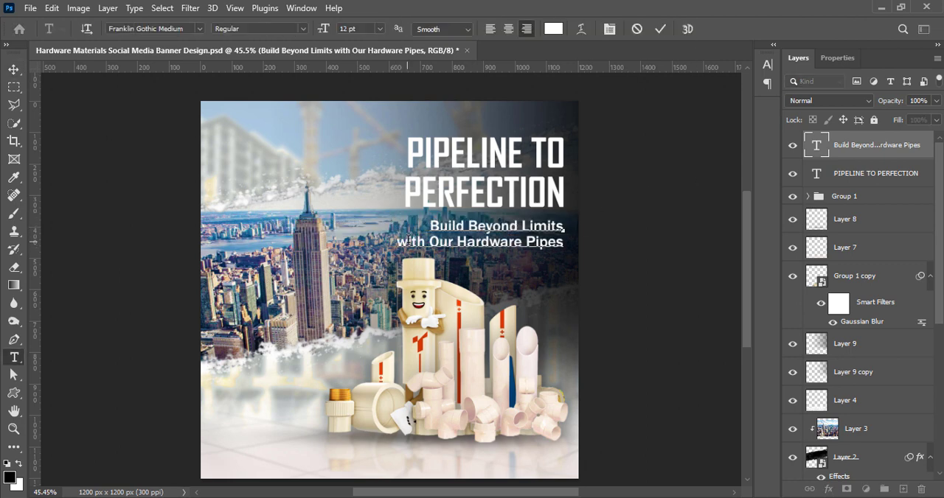
click(659, 30)
mouse_move(472, 246)
mouse_down()
mouse_move(459, 252)
mouse_move(470, 243)
mouse_up()
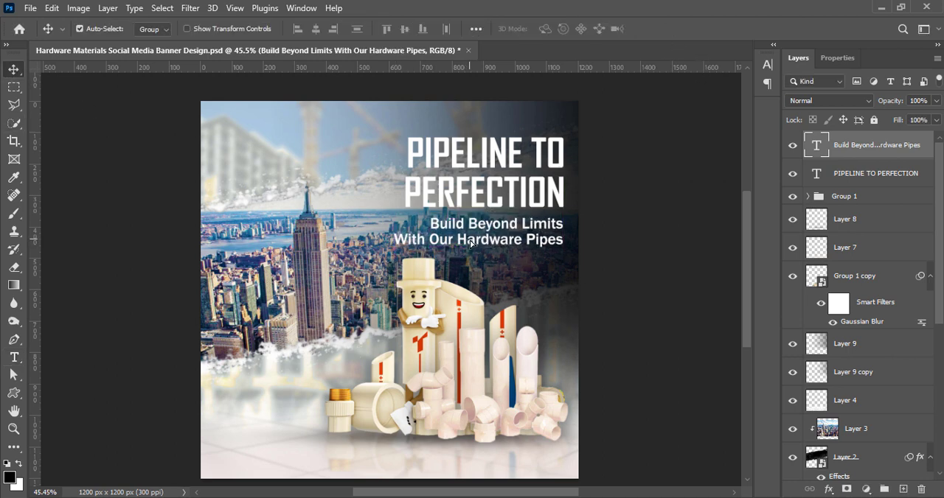
Color the whole tagline turquoise (#00ffd8) and save the document
double_click(471, 244)
key(ctrl+a)
click(561, 33)
drag(773, 346, 774, 325)
drag(741, 177, 764, 167)
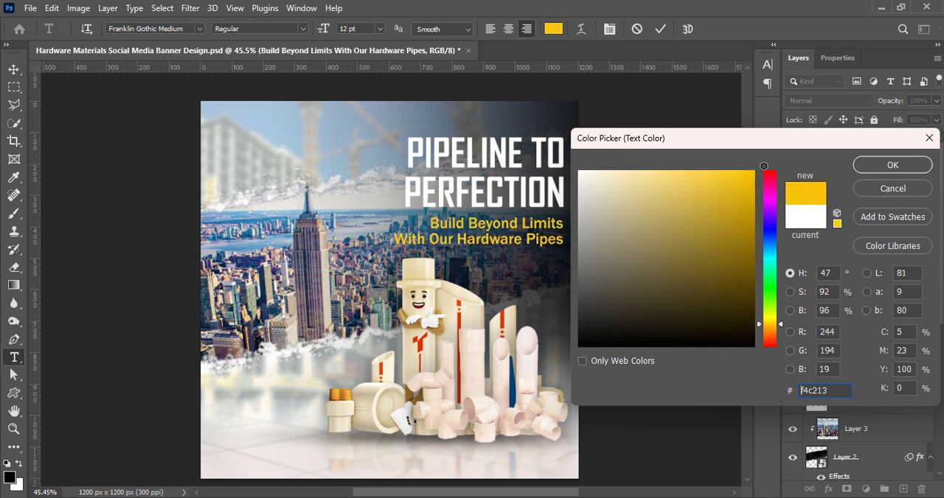
drag(777, 337, 757, 267)
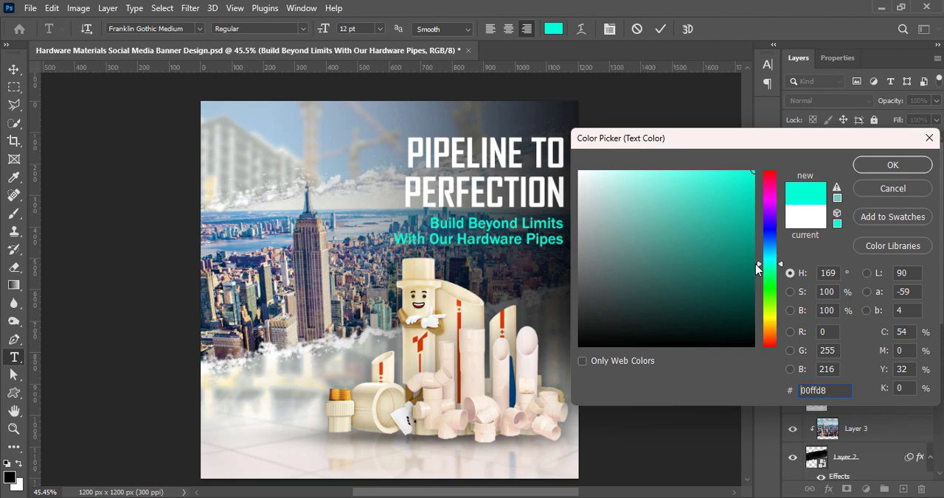
click(893, 170)
click(660, 28)
key(v)
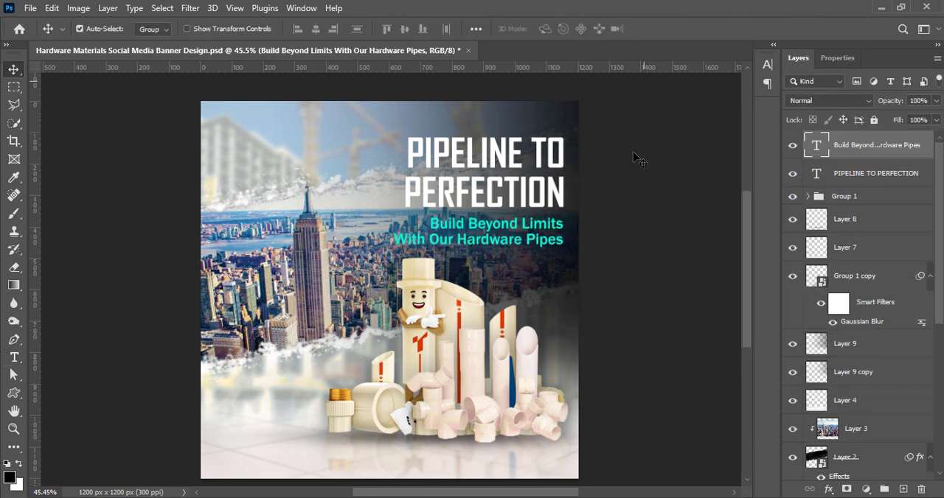
key(ctrl+s)
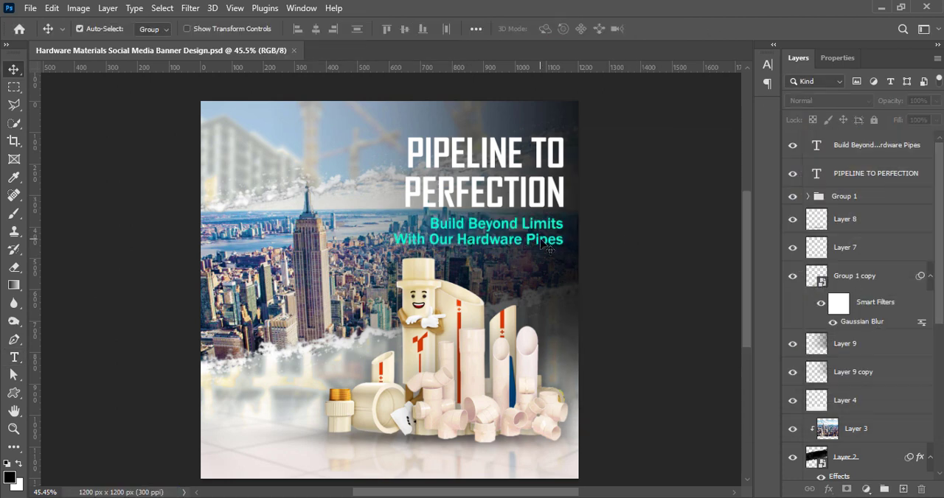
Stretch the Layer 9 copy gradient further left behind the text and save the document
click(853, 372)
key(ctrl+t)
drag(360, 219, 331, 219)
key(Return)
key(ctrl+s)
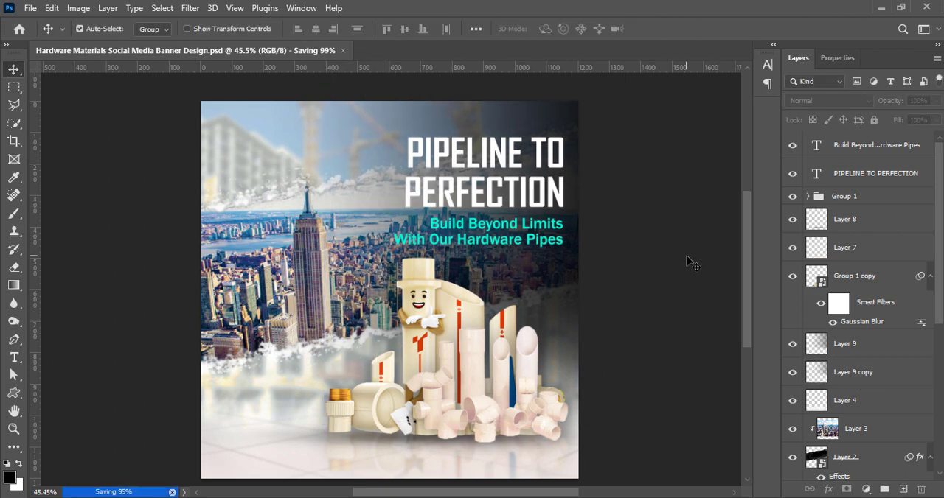
Add a black drop shadow to the headline with 64% opacity, 0 px distance and 46 px size
click(818, 176)
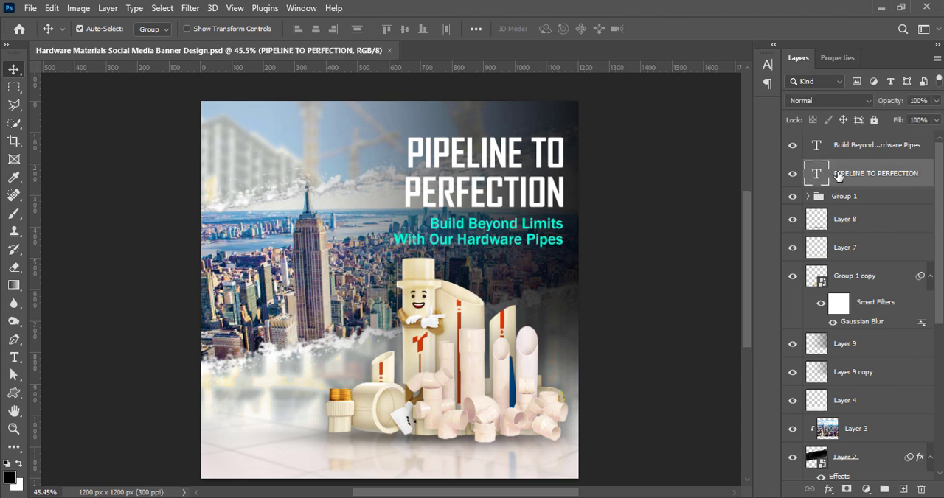
right_click(819, 176)
click(704, 8)
click(557, 294)
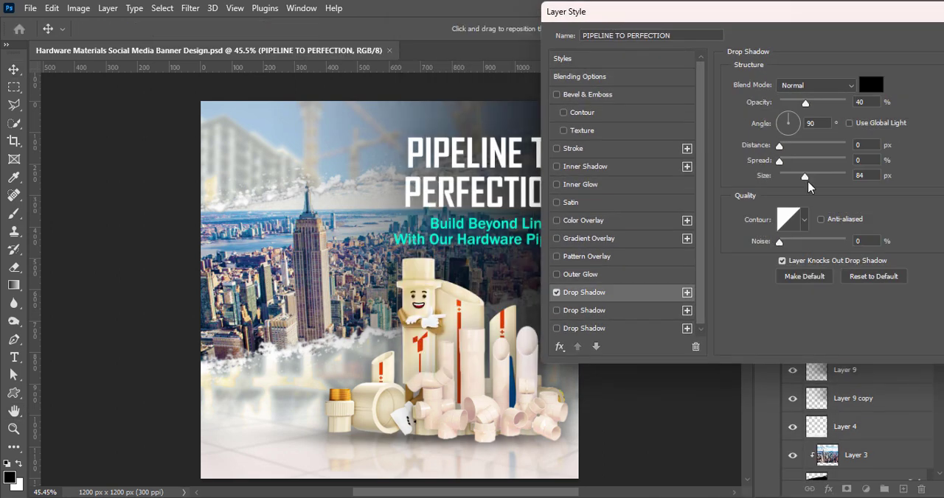
drag(806, 104, 837, 104)
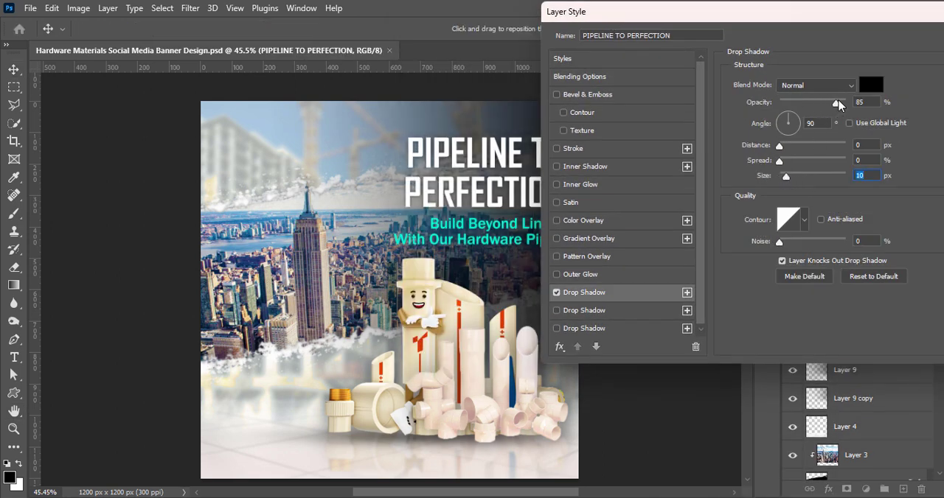
drag(783, 174, 792, 175)
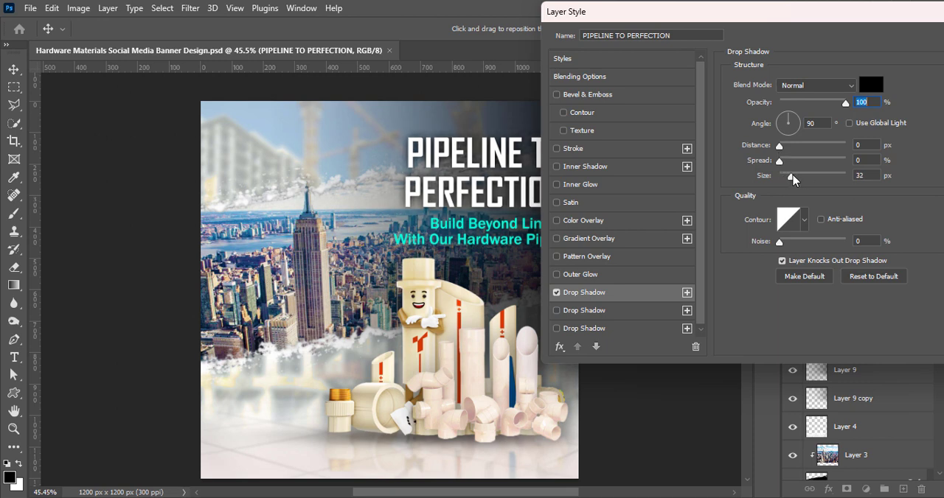
drag(845, 102, 824, 108)
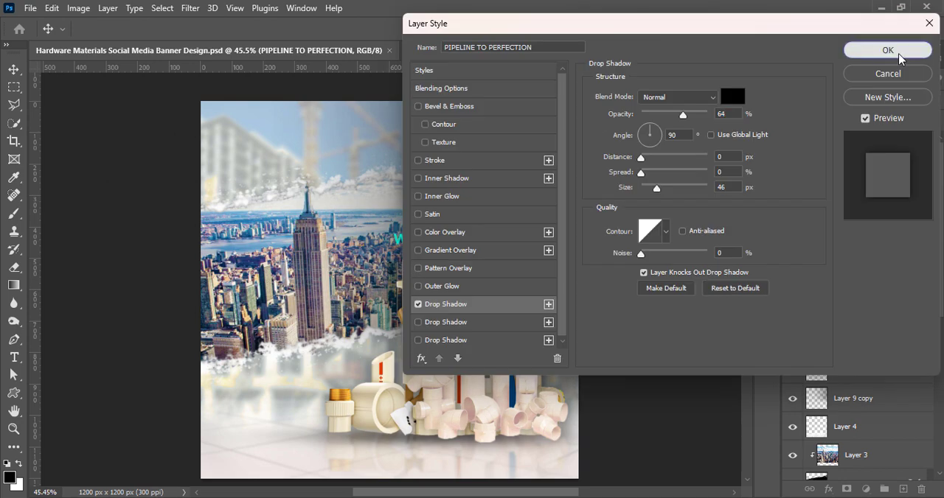
click(900, 53)
Give the tagline a black drop shadow with 64% opacity, 0 px distance and about 57 px size, and save the document
double_click(817, 152)
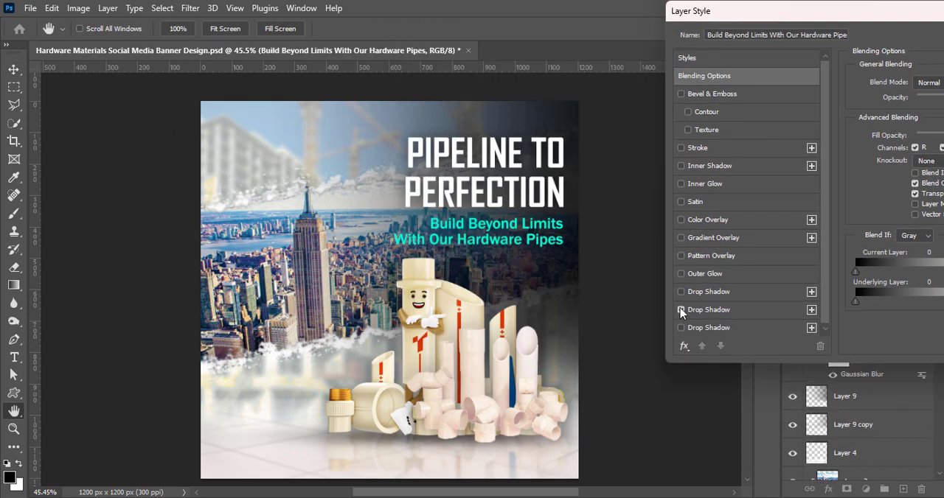
click(682, 310)
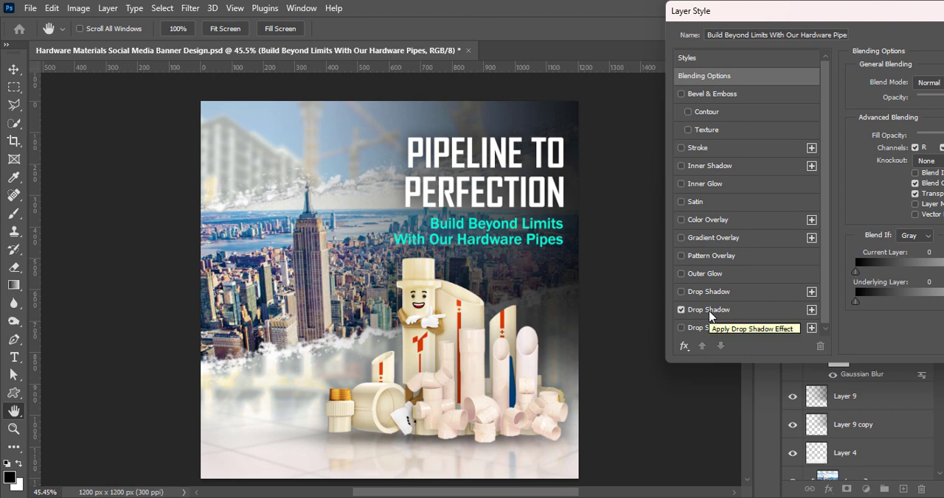
mouse_move(878, 183)
mouse_down()
mouse_move(848, 183)
mouse_move(882, 180)
mouse_up()
click(610, 313)
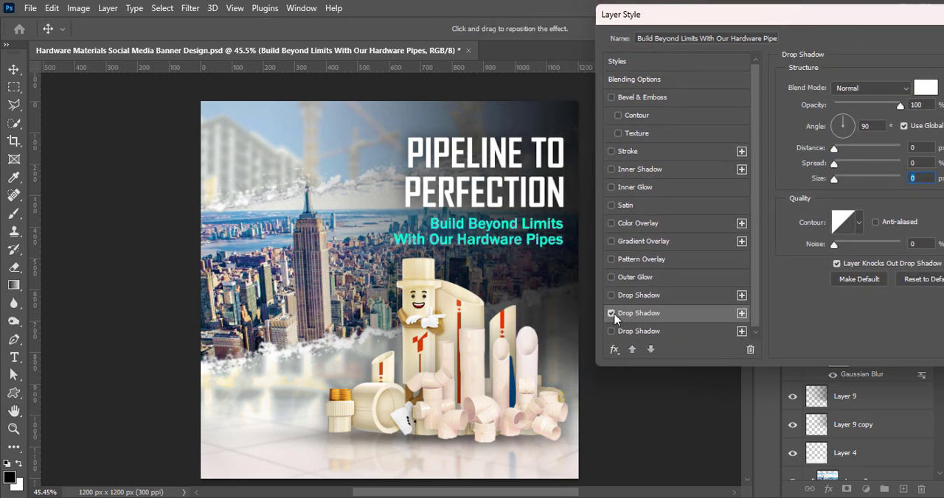
click(610, 295)
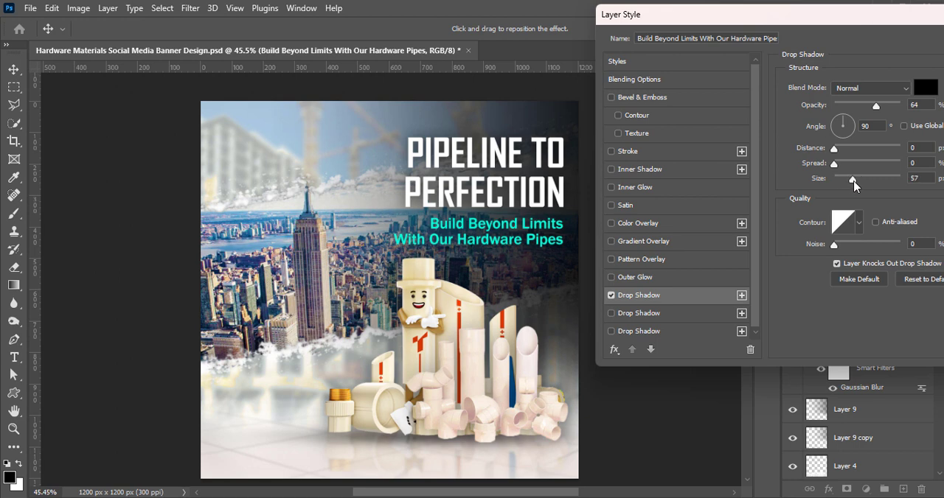
drag(804, 18, 675, 40)
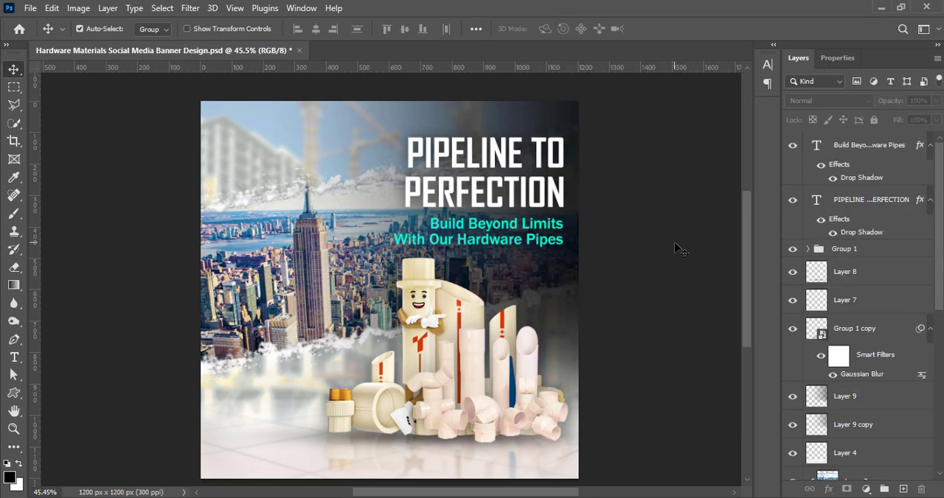
key(ctrl+s)
Reduce "Build Beyond Limits" to 10 pt and "With Our" to 9 pt in the tagline
double_click(509, 241)
drag(431, 222, 563, 223)
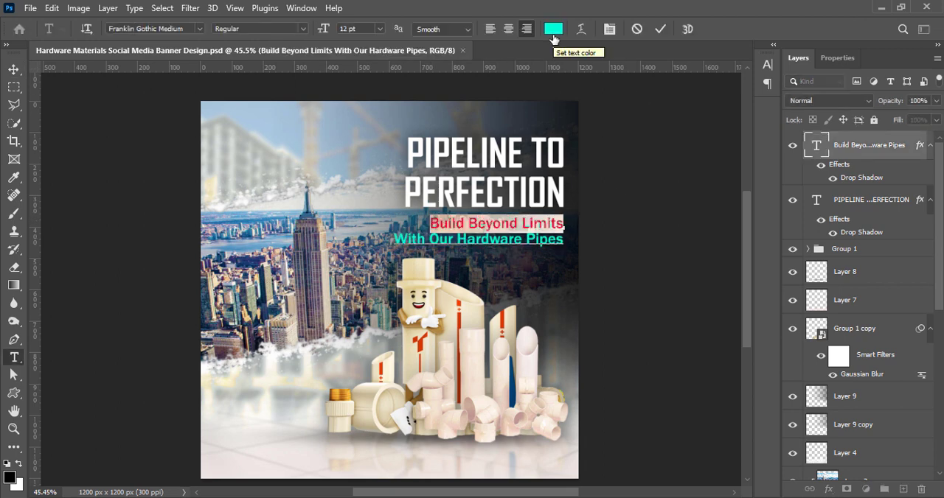
click(609, 29)
click(667, 101)
click(642, 163)
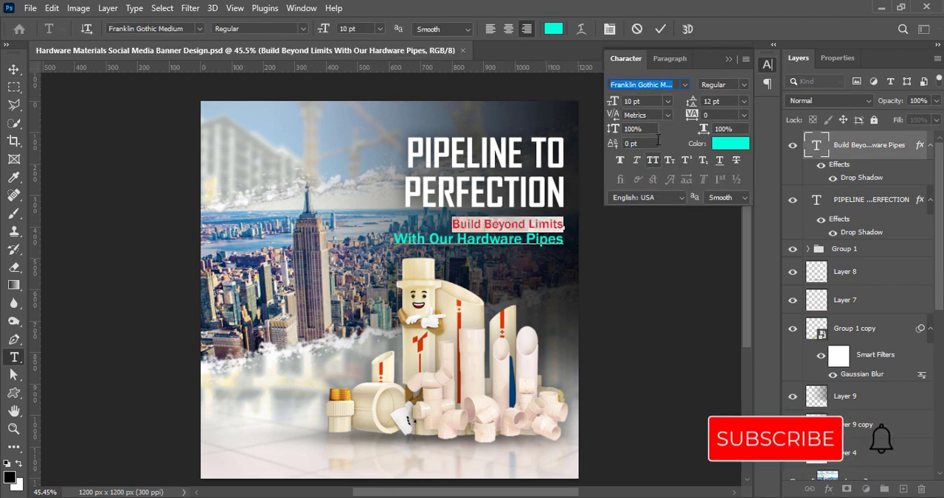
drag(393, 239, 454, 239)
click(668, 101)
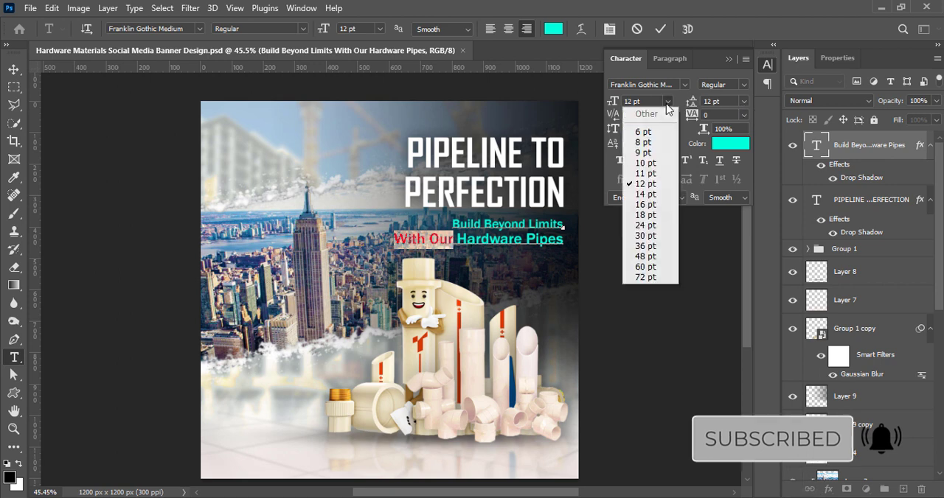
click(646, 163)
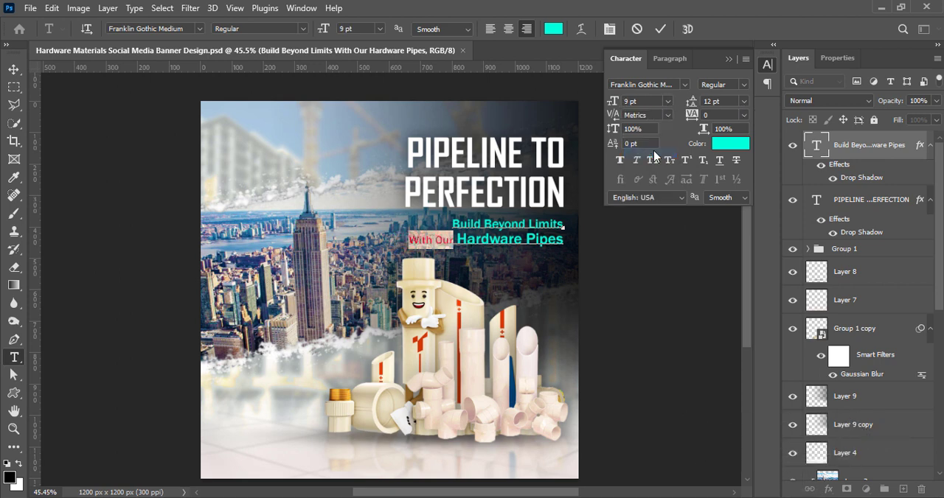
Enlarge "Hardware Pipes" in the tagline to 14 pt
drag(456, 239, 564, 240)
click(668, 101)
click(646, 194)
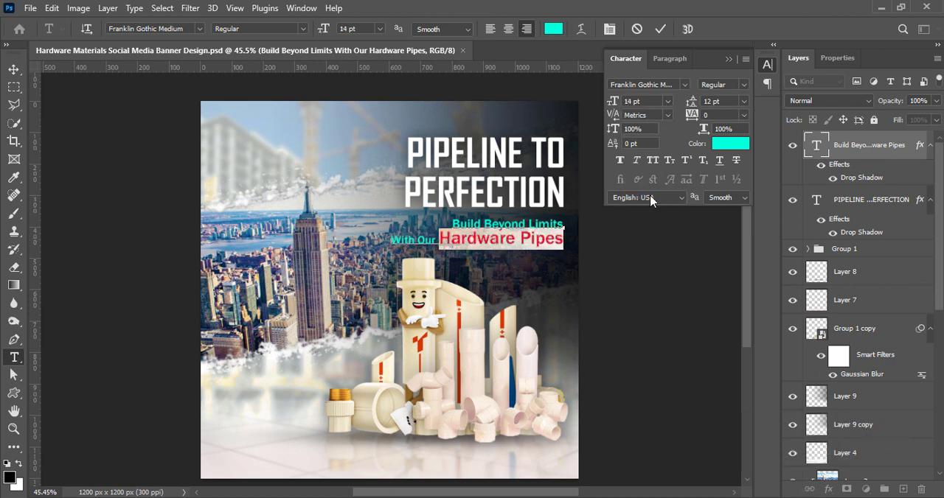
click(660, 29)
key(v)
Color the tagline's first line, "Build Beyond Limits", yellow (#fff600)
double_click(496, 244)
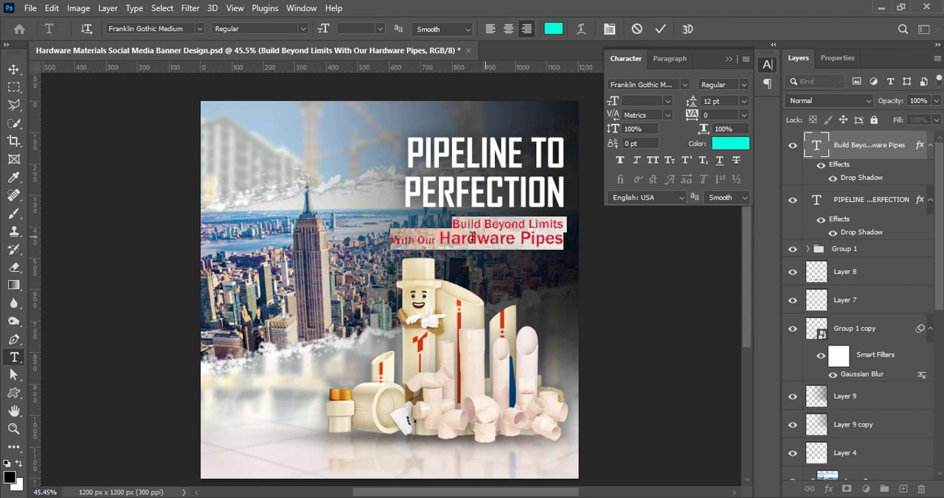
drag(451, 223, 575, 217)
click(741, 144)
mouse_move(715, 343)
mouse_down()
mouse_move(750, 347)
mouse_move(630, 200)
mouse_move(768, 132)
mouse_up()
drag(769, 262, 770, 324)
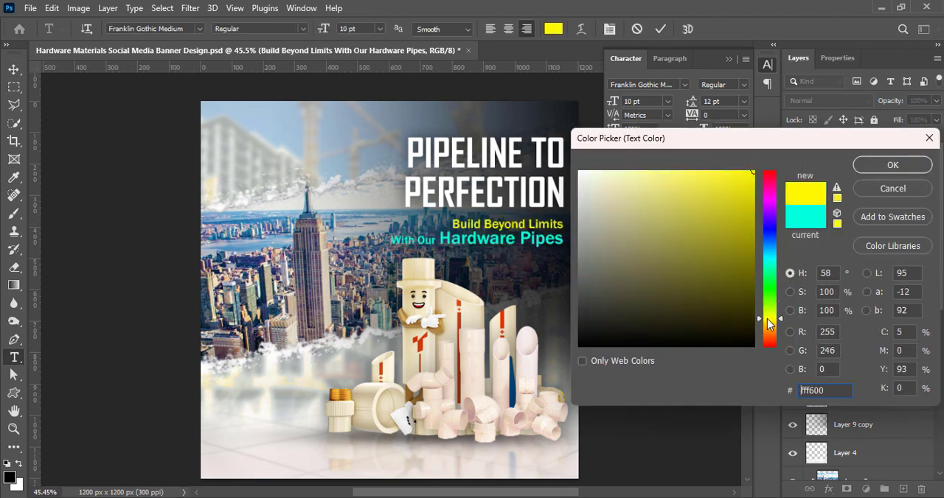
click(876, 167)
key(ctrl+Return)
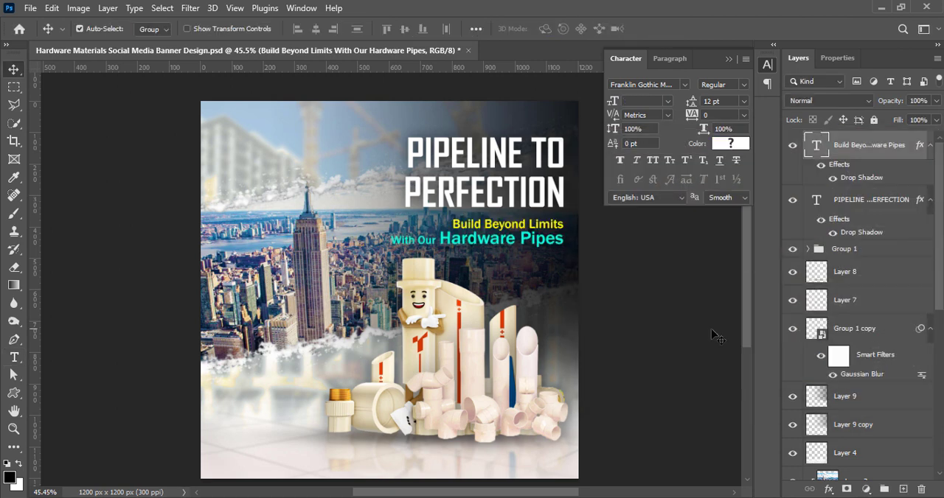
Color the words "With Our" in the tagline yellow (#fff000)
double_click(471, 240)
drag(436, 240, 372, 240)
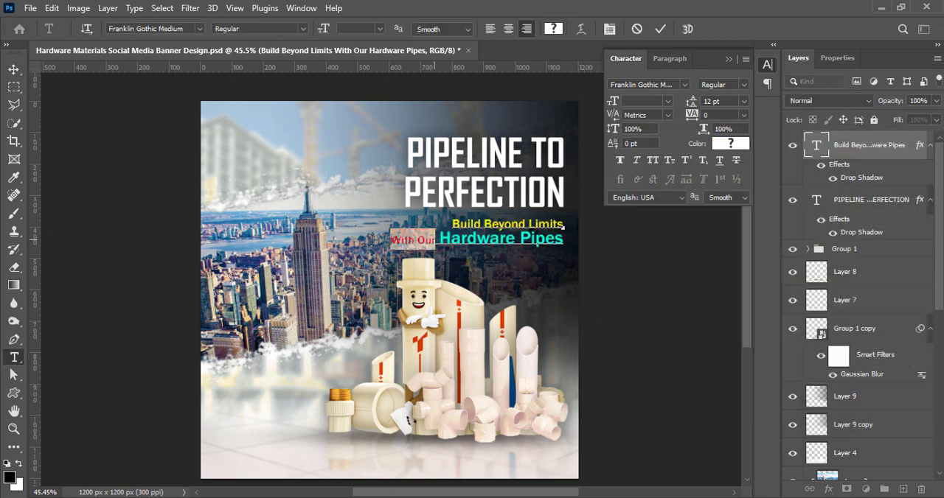
click(730, 144)
drag(768, 263, 773, 324)
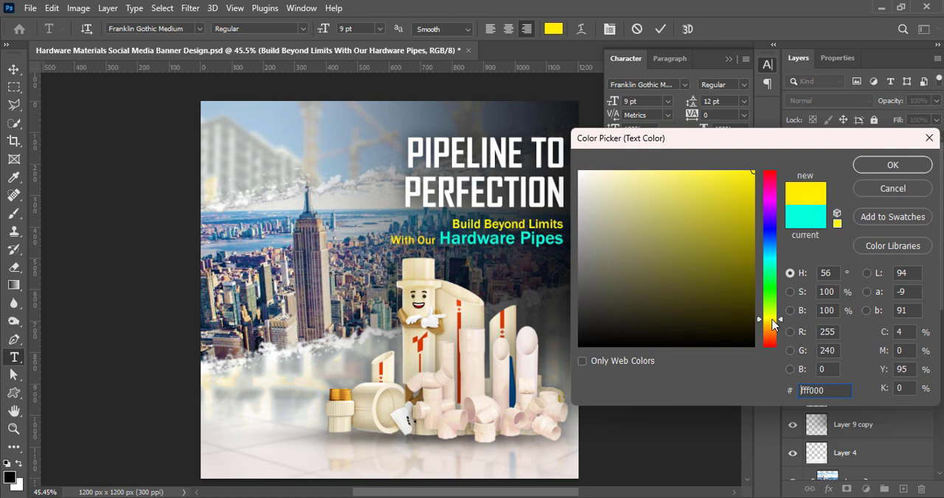
click(888, 170)
key(ctrl+Return)
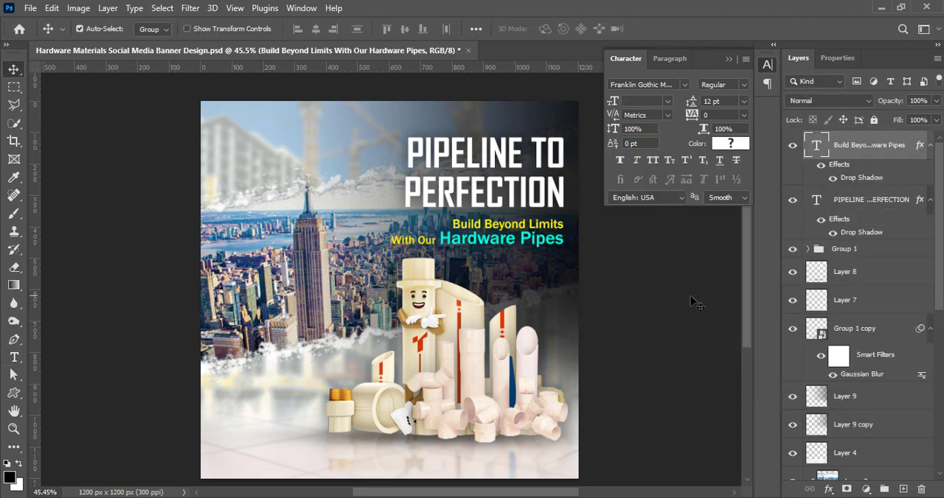
Set the words "Hardware Pipes" in the tagline to the Italic style of Franklin Gothic Medium
double_click(464, 238)
drag(438, 238, 565, 239)
click(723, 84)
click(741, 111)
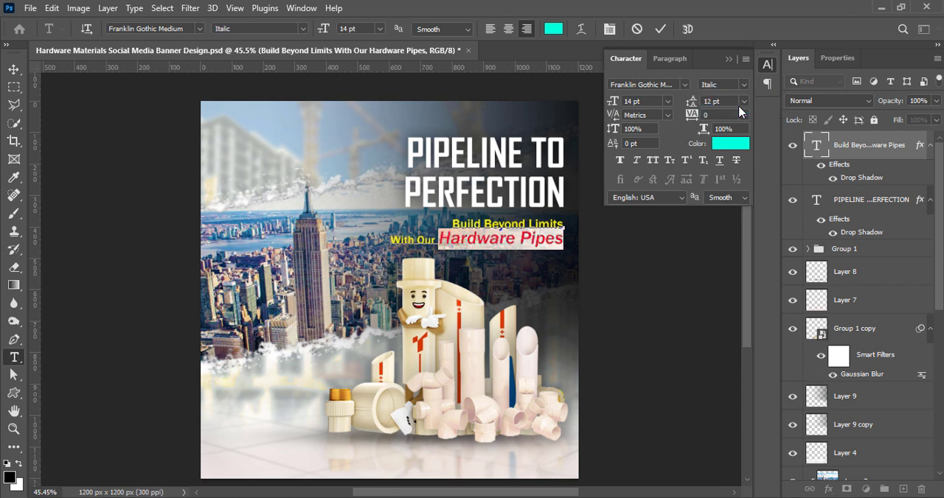
click(658, 30)
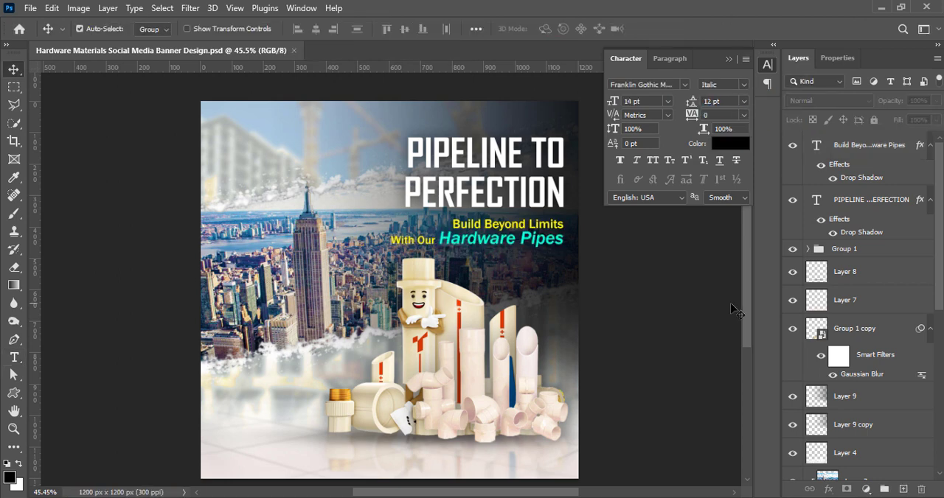
Nudge the tagline up slightly toward the headline and save the document
click(877, 145)
key(shift+Up)
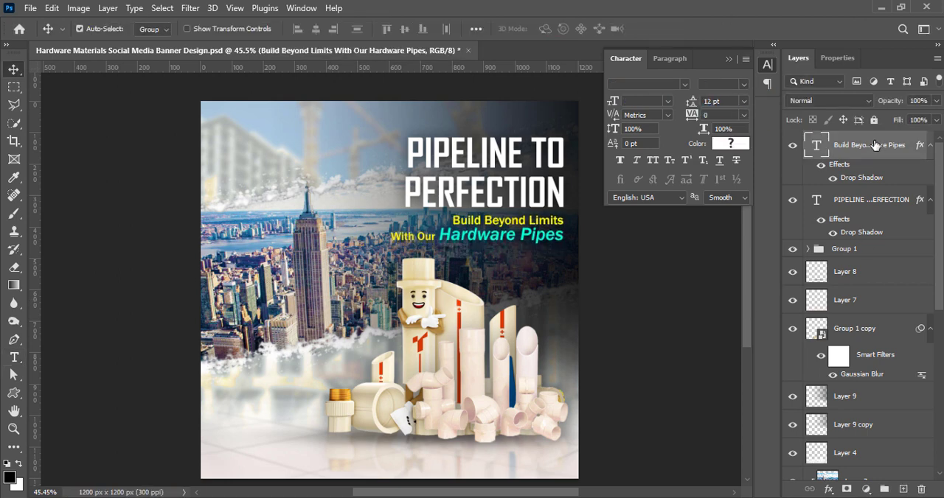
key(ctrl+s)
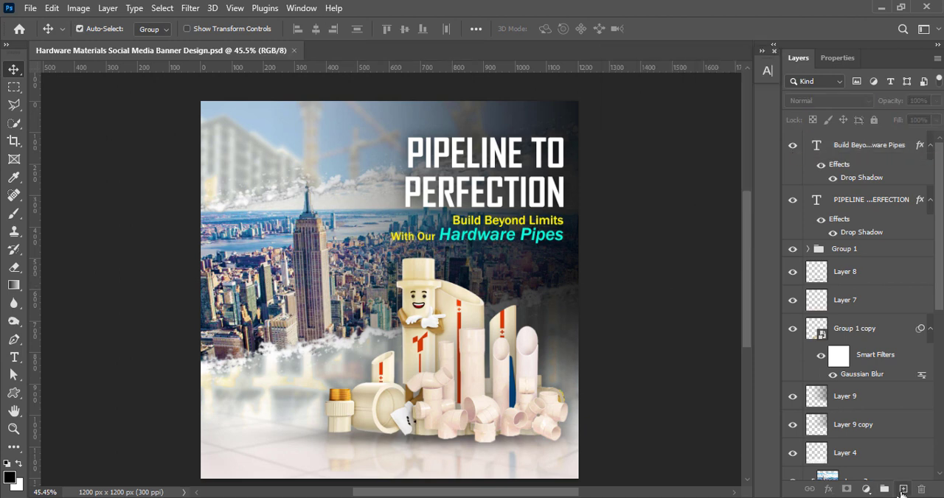
Add a new empty layer above the tagline layer
click(902, 489)
click(13, 394)
click(74, 393)
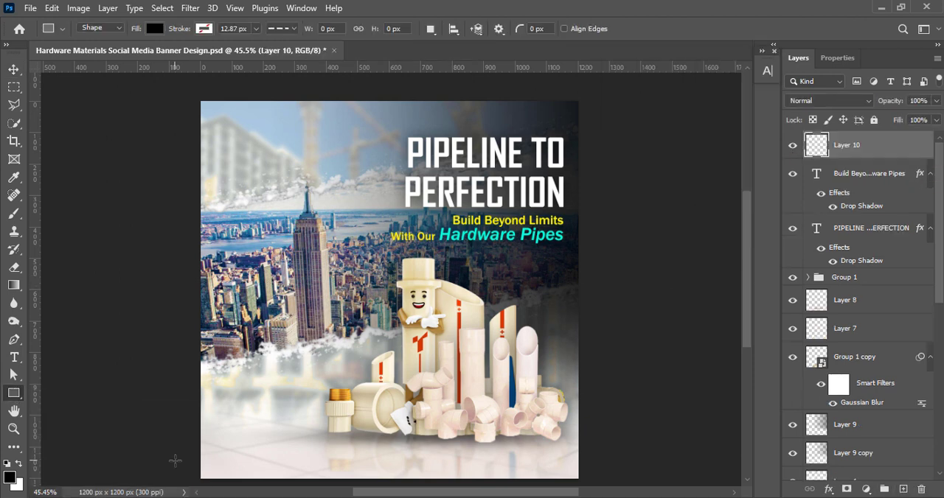
key(v)
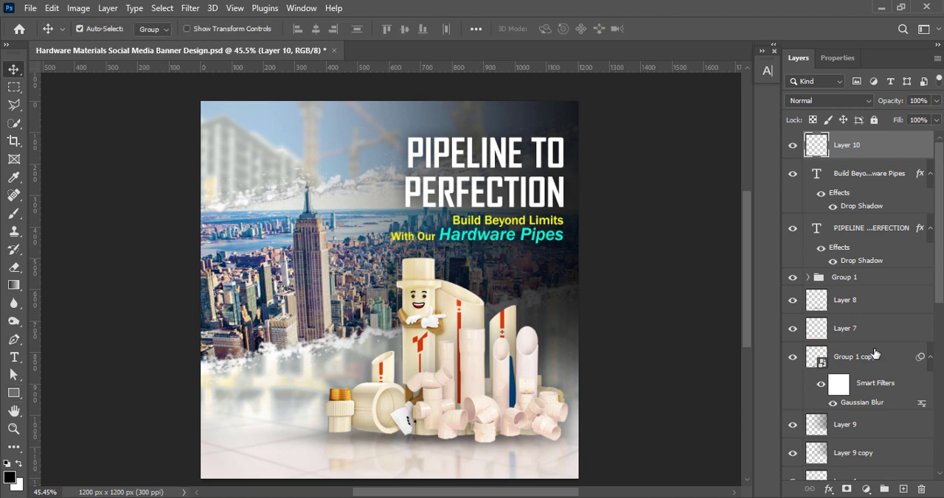
Transform Layer 7 over the floor area, moving its upper edge down slightly
click(853, 329)
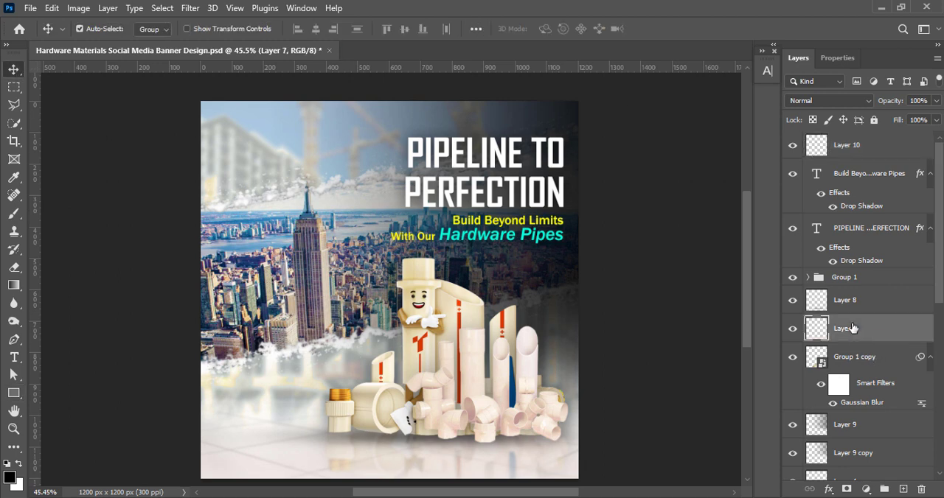
key(ctrl+t)
scroll(624, 372, down, 2)
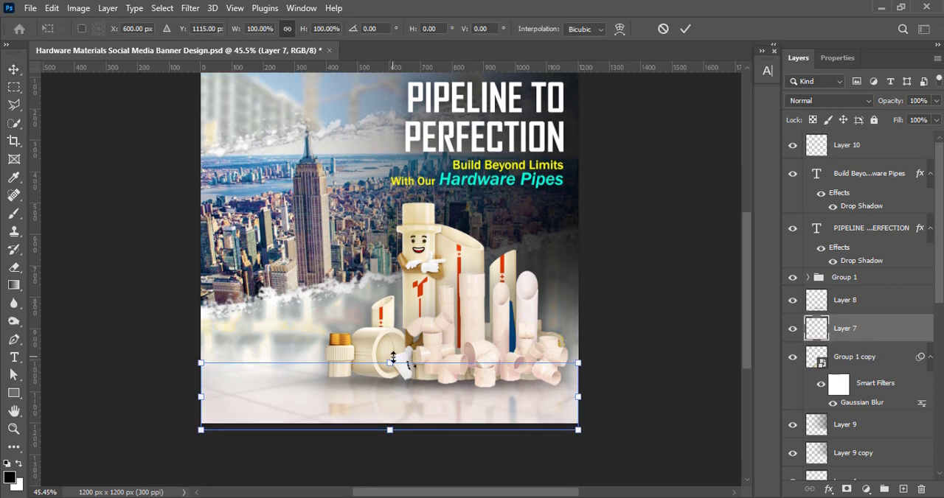
drag(392, 362, 393, 367)
key(Return)
Reduce the opacity of Layer 7 to below 50% and save the document
click(935, 119)
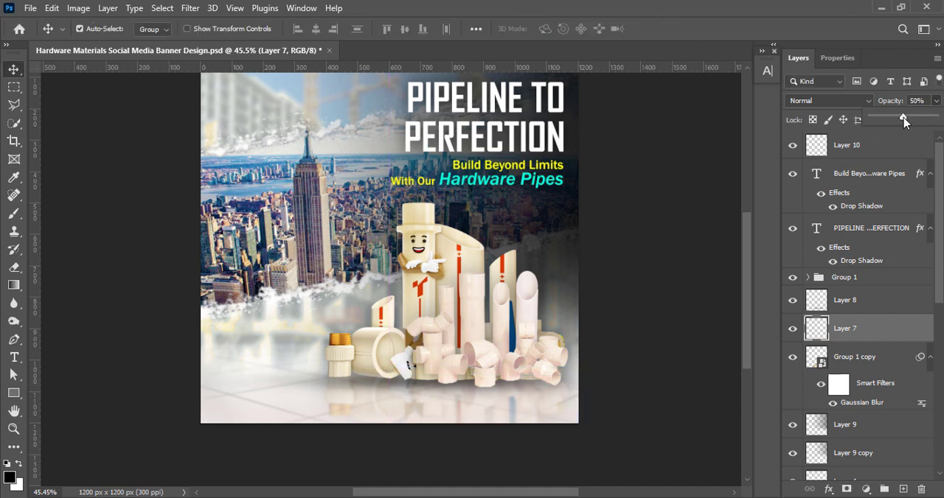
drag(904, 122, 893, 122)
click(688, 203)
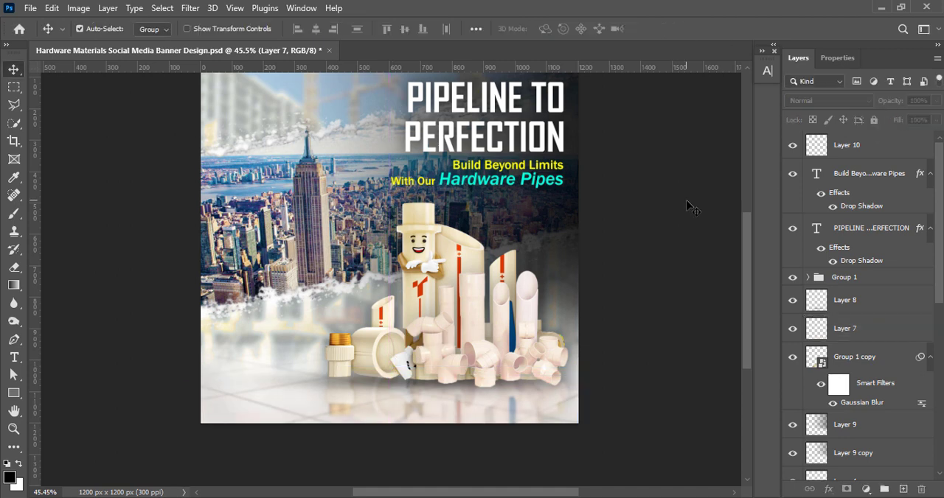
key(ctrl+s)
Draw a rectangle about 180 x 59 px on the floor area near the banner's lower-left corner
scroll(674, 244, up, 3)
key(u)
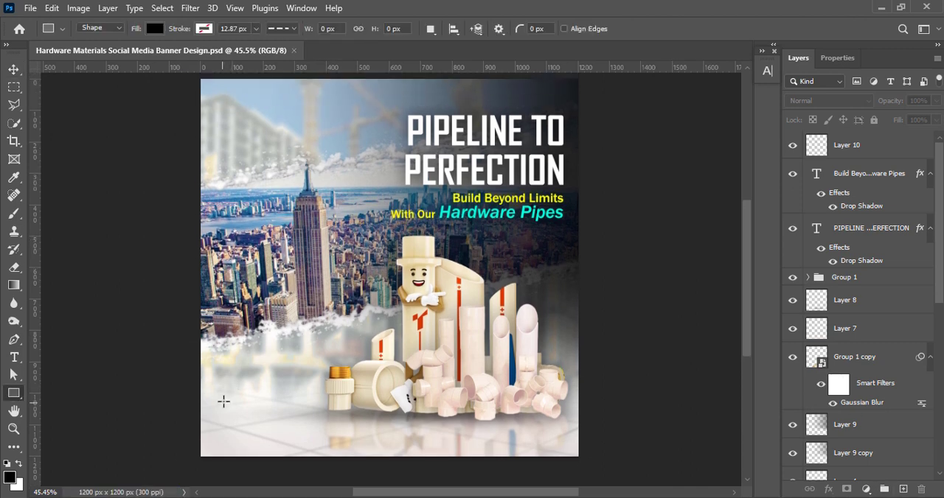
drag(223, 402, 282, 420)
Fill the small rectangle on the floor area with a dark blue
click(833, 204)
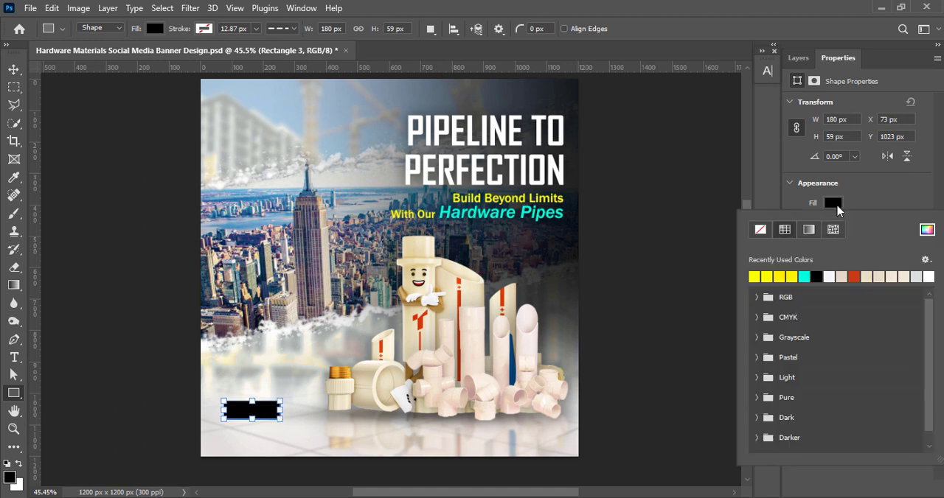
click(927, 229)
drag(769, 345, 769, 248)
click(755, 270)
click(892, 165)
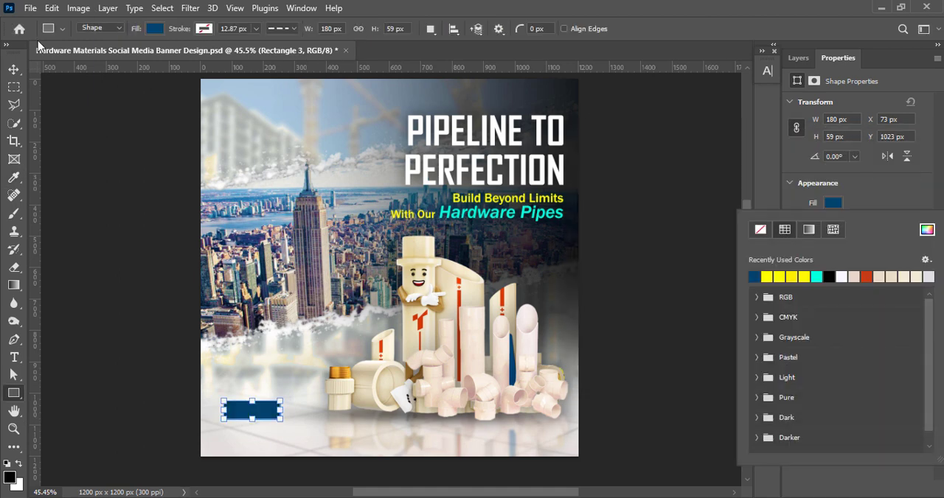
click(867, 203)
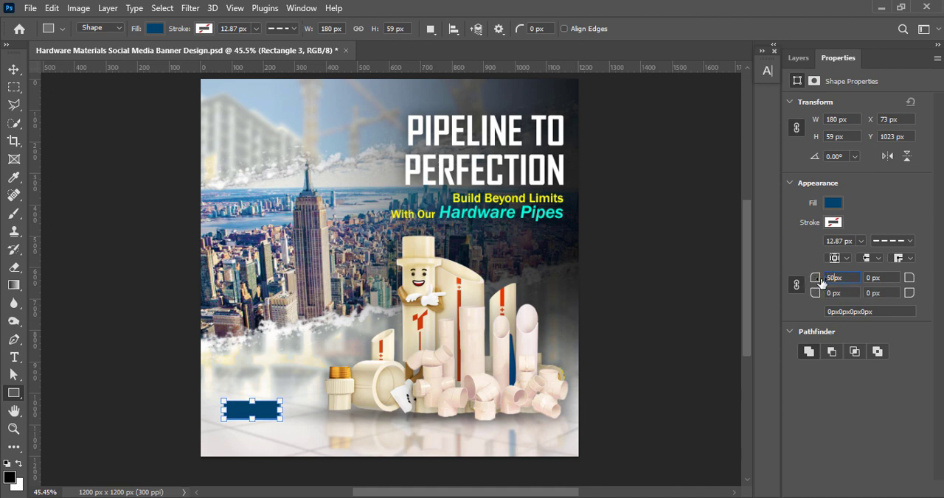
Round all corners of the small blue rectangle with a 50 px radius
key(Return)
key(v)
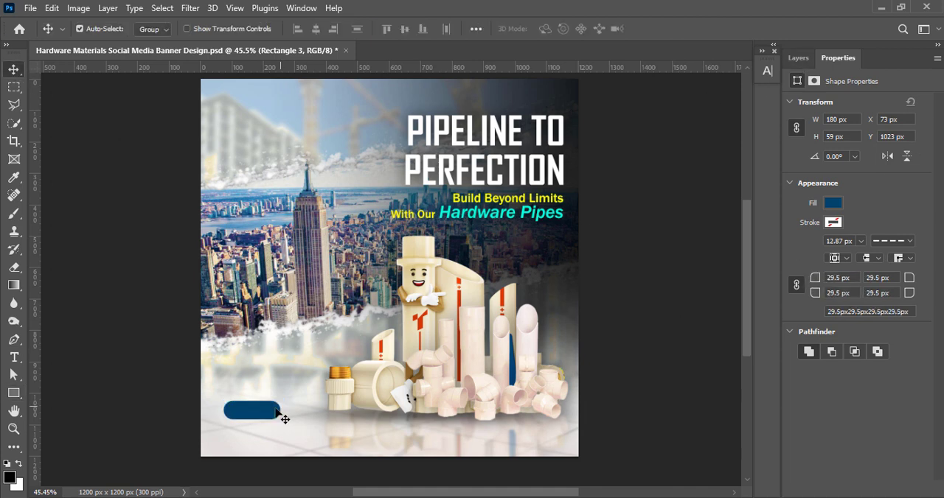
click(798, 58)
Add the text SHOP NOW and position it over the rounded blue shape
key(t)
click(233, 411)
text(sho)
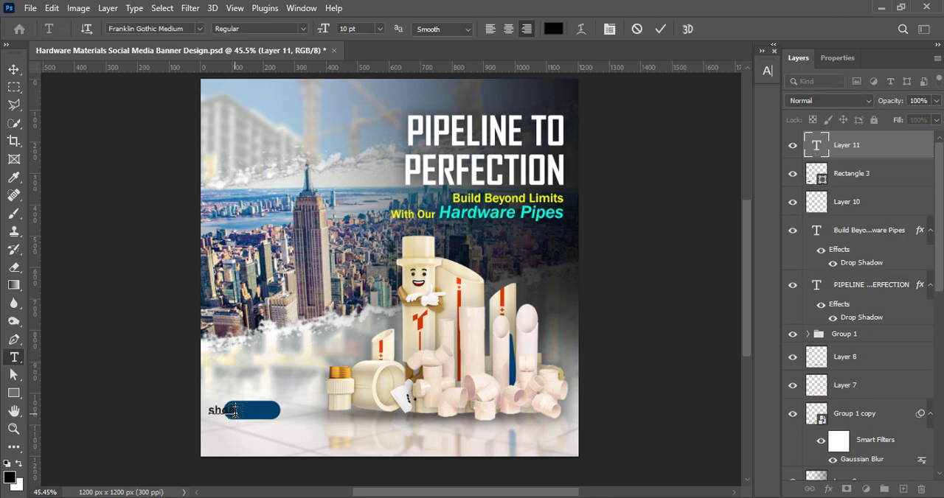
text(P NOW)
click(661, 29)
click(14, 70)
drag(207, 407, 257, 410)
Change the SHOP NOW text color to white
double_click(257, 410)
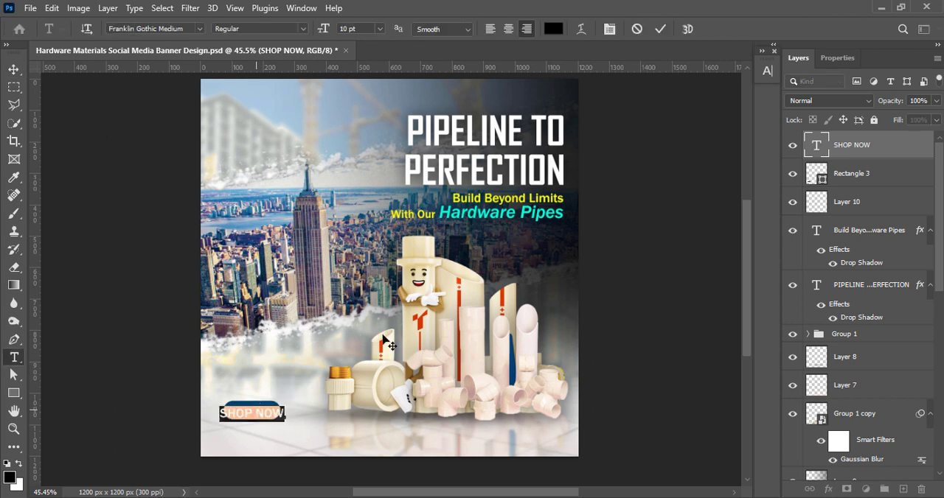
click(553, 29)
click(617, 169)
key(Return)
Set the SHOP NOW text to the Bahnschrift font in Bold SemiCondensed style
click(767, 70)
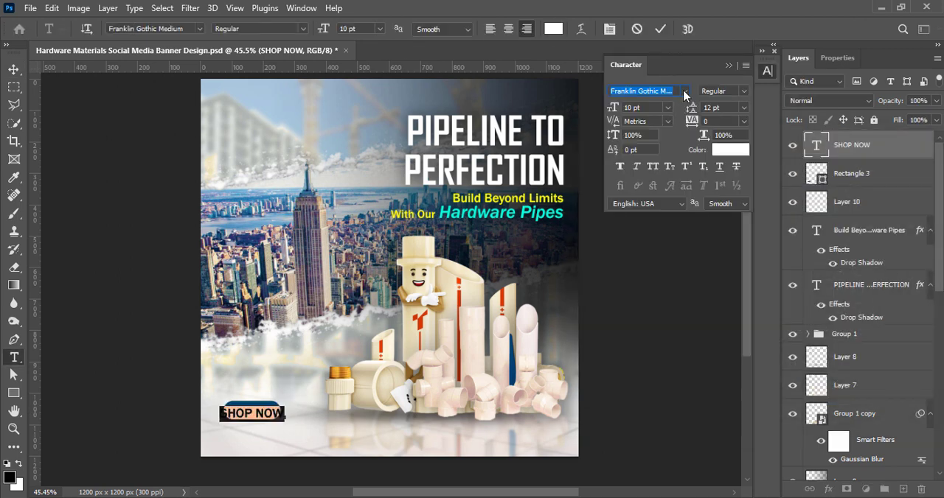
click(685, 91)
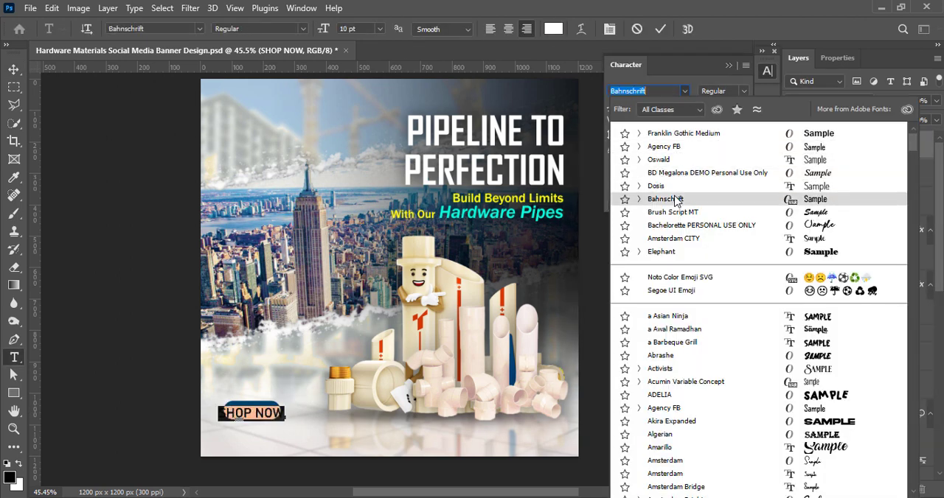
click(666, 200)
click(741, 92)
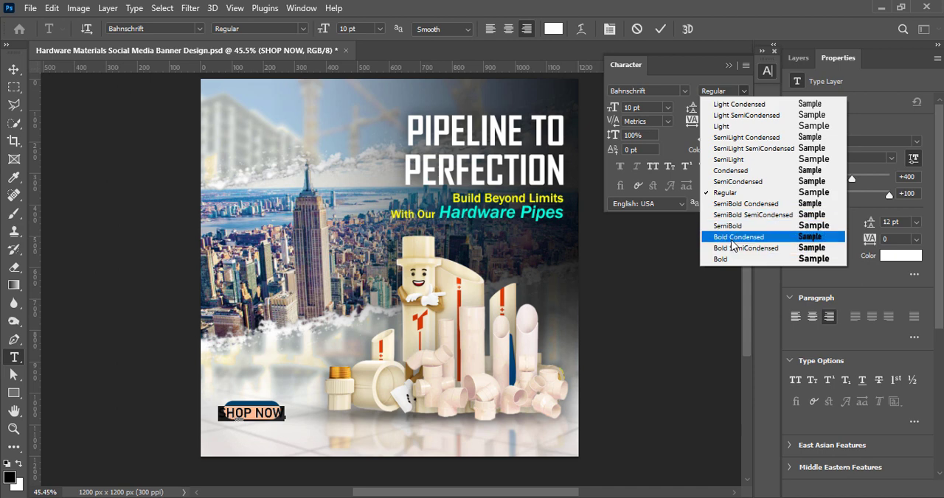
click(732, 240)
click(741, 91)
click(744, 247)
Set the SHOP NOW text size to 7.5 pt and center it on the blue button
click(667, 107)
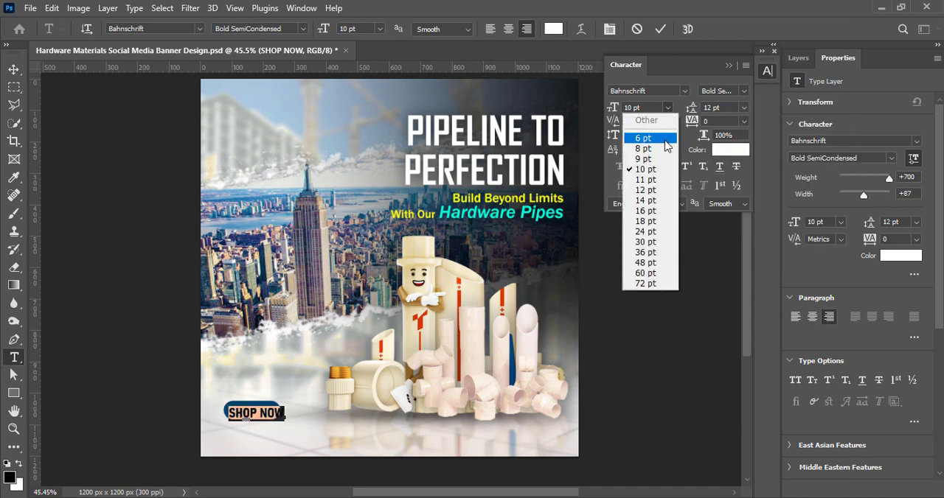
click(665, 140)
click(667, 106)
click(658, 147)
click(660, 29)
key(v)
drag(253, 418, 242, 416)
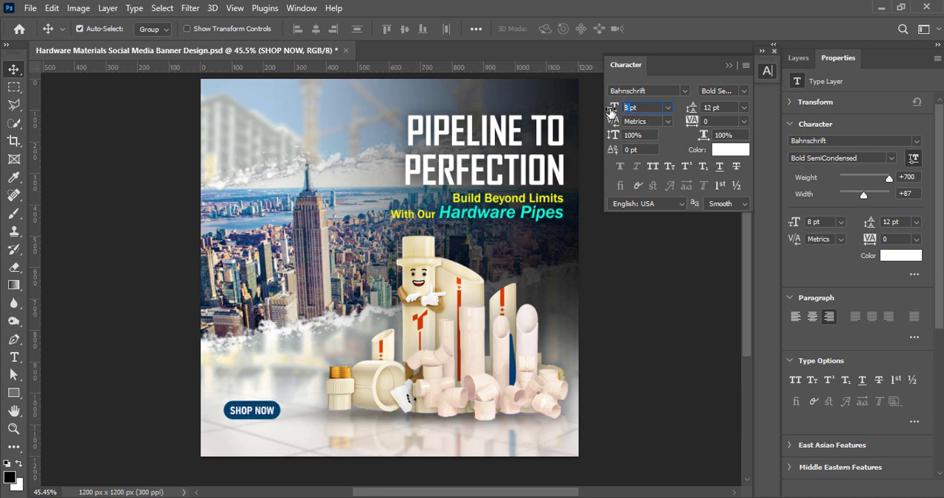
key(Return)
drag(260, 419, 256, 417)
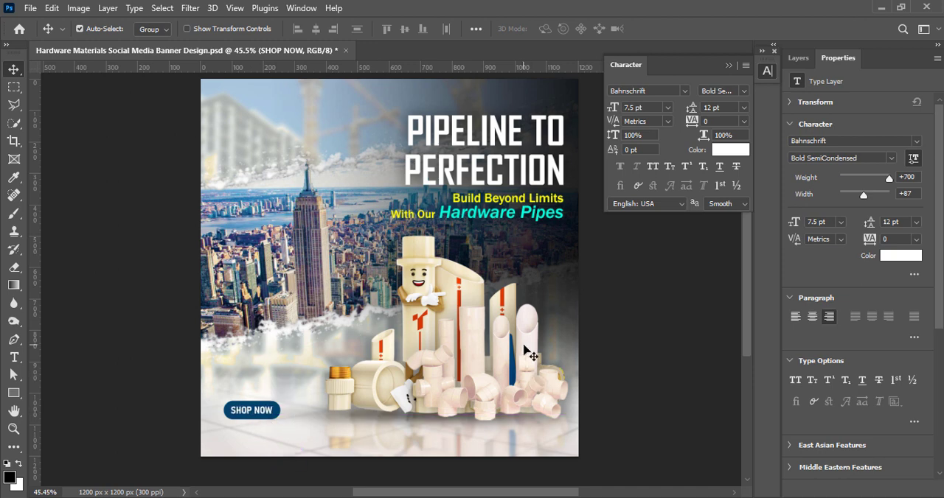
Duplicate the SHOP NOW text below the button and recolor the copy dark blue (#00253d)
key(F7)
drag(273, 417, 260, 443)
double_click(255, 436)
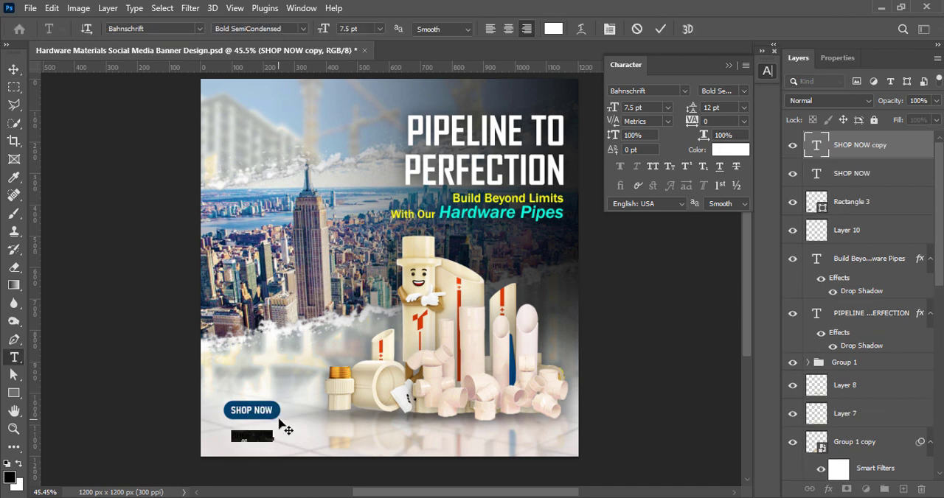
click(737, 152)
click(274, 417)
drag(733, 287, 755, 305)
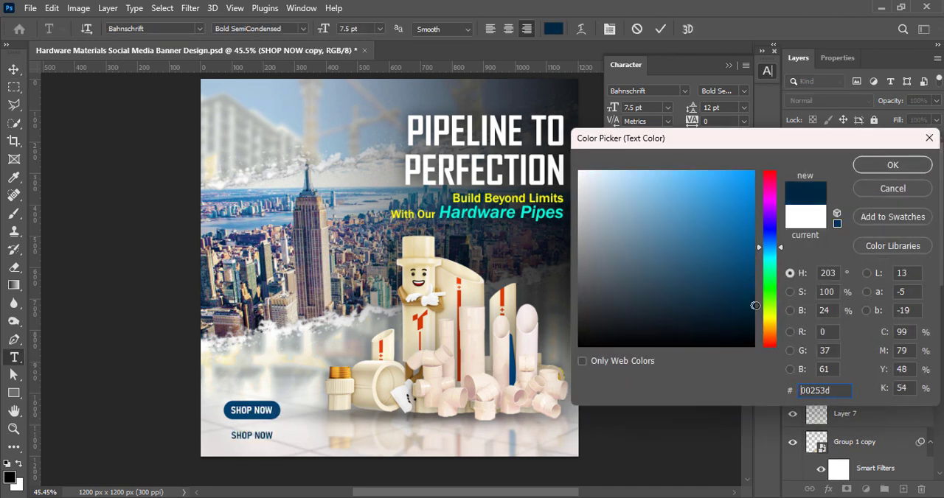
click(892, 165)
key(ctrl+Return)
key(v)
Set the font style of the copied text below the button to SemiBold SemiCondensed
click(741, 90)
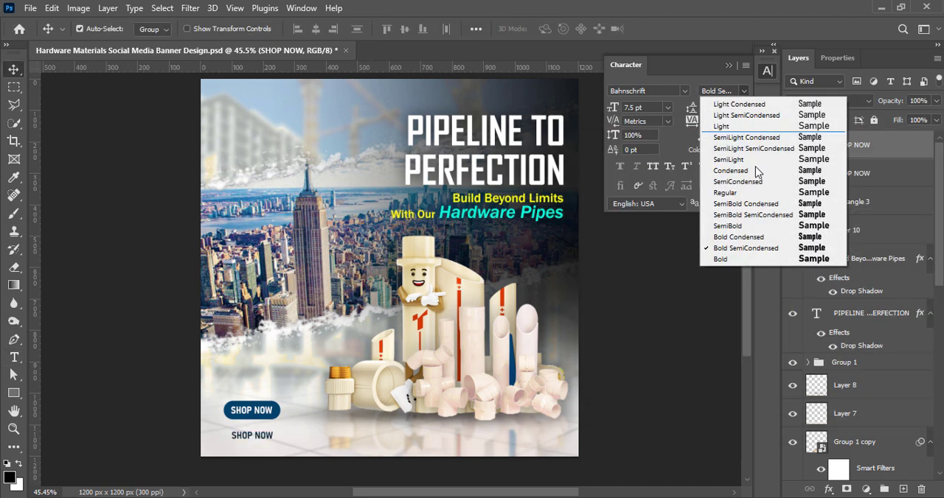
click(767, 214)
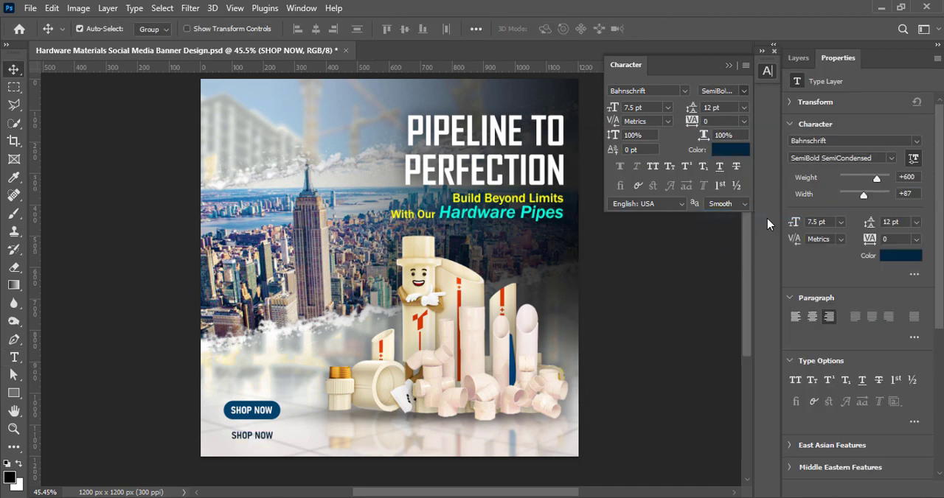
click(742, 91)
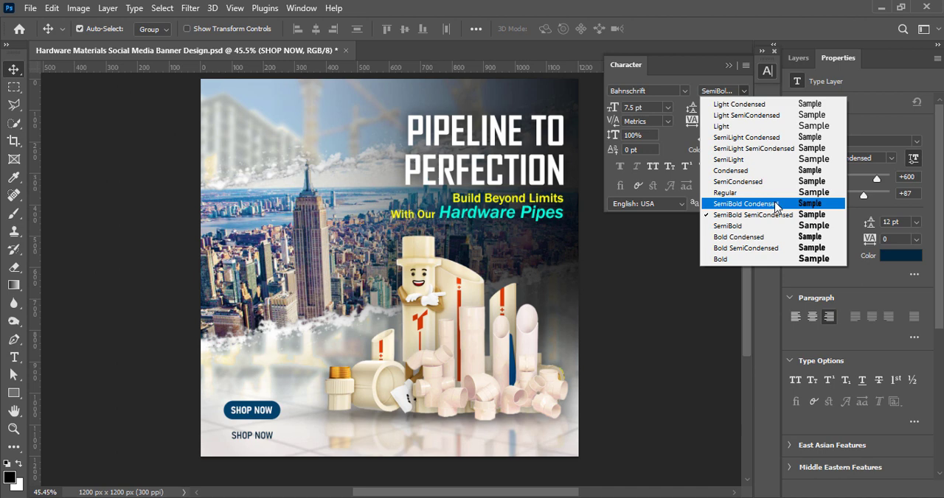
click(698, 236)
double_click(265, 443)
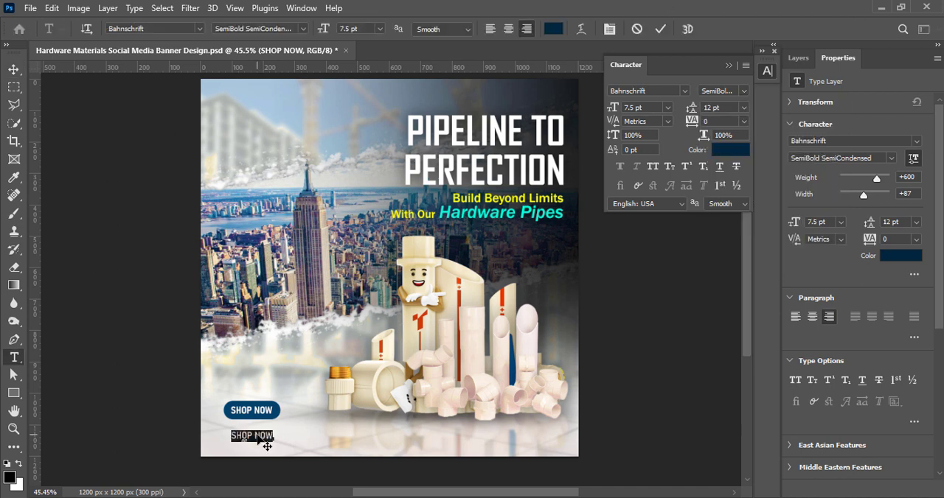
text(www.website)
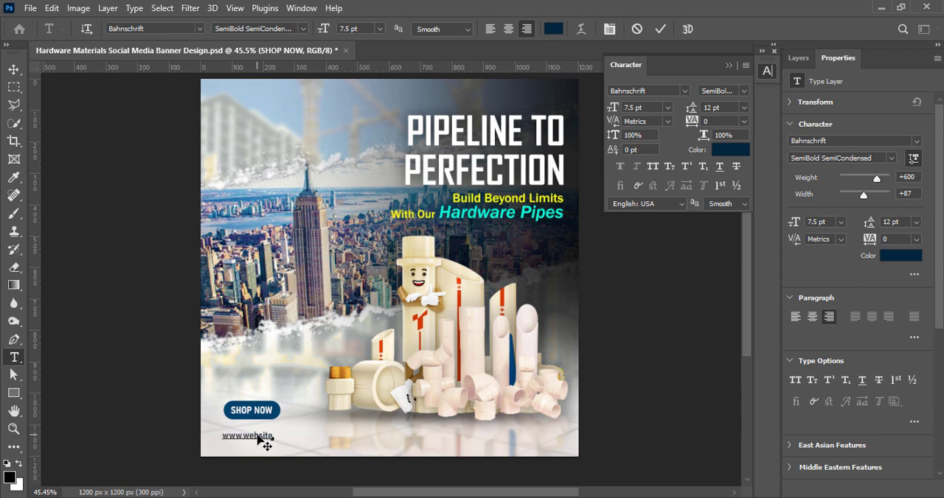
text(.com)
key(ctrl+Return)
key(v)
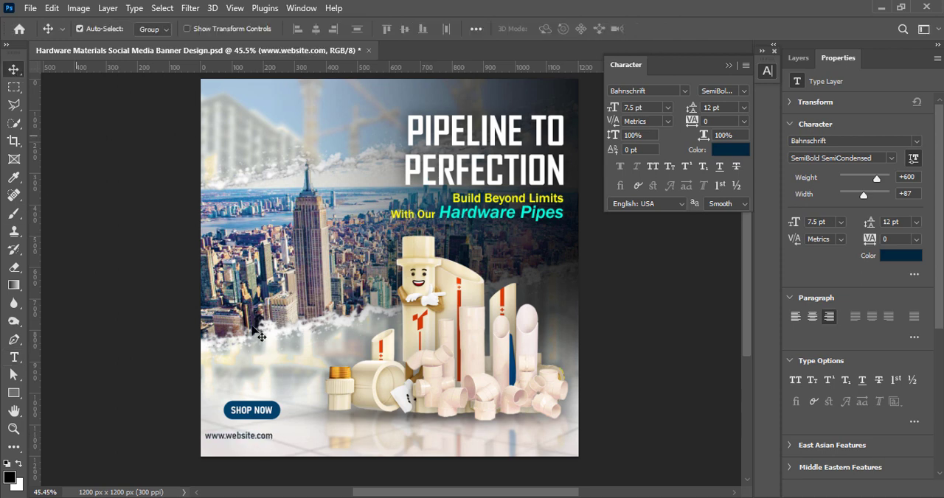
drag(230, 440, 244, 444)
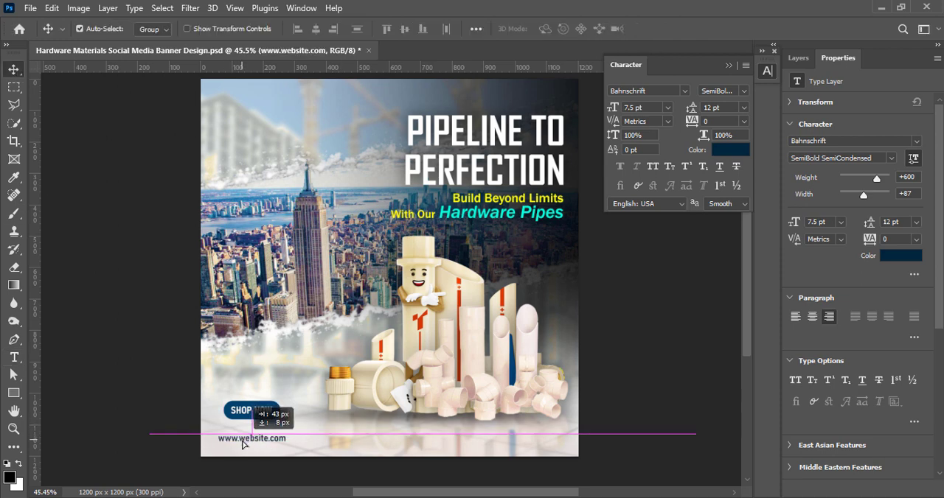
double_click(246, 441)
click(729, 151)
drag(613, 322, 584, 351)
click(892, 166)
click(660, 30)
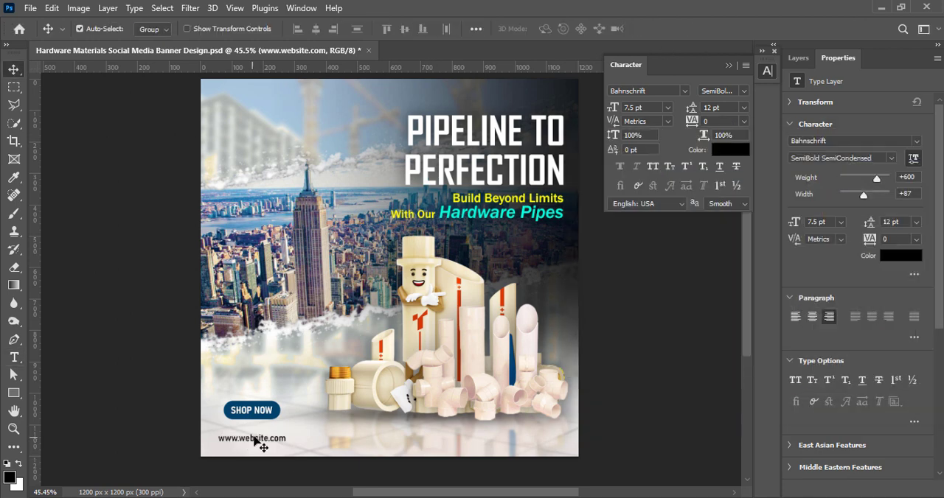
double_click(254, 441)
click(668, 108)
click(649, 150)
click(660, 30)
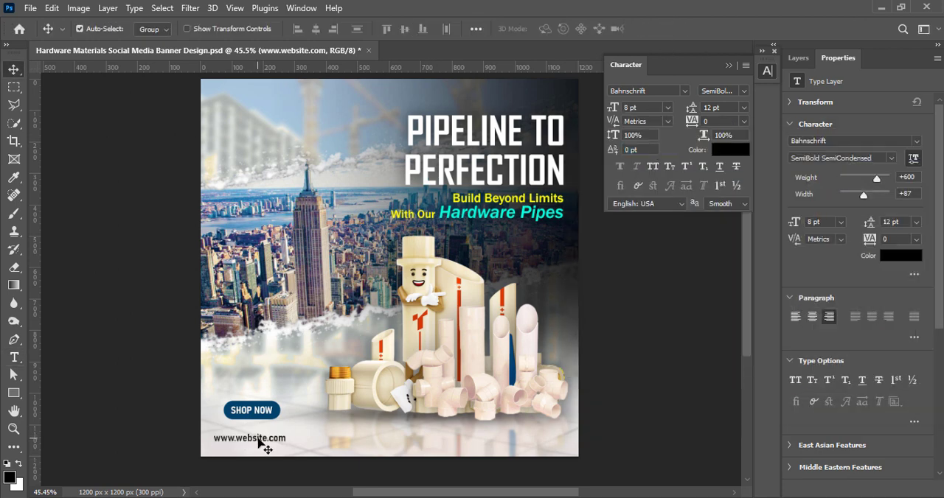
Set the website text to SemiBold Condensed and move it about 18 px left beneath the button
double_click(263, 441)
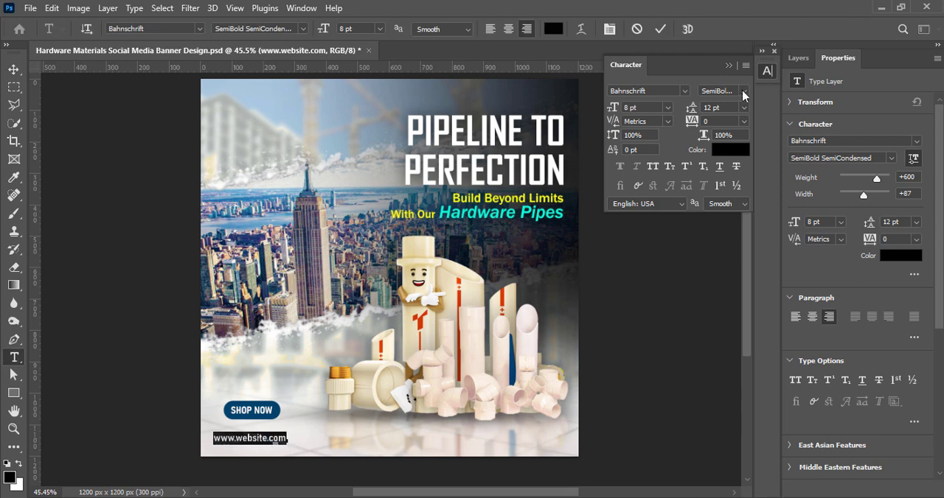
click(743, 91)
click(734, 205)
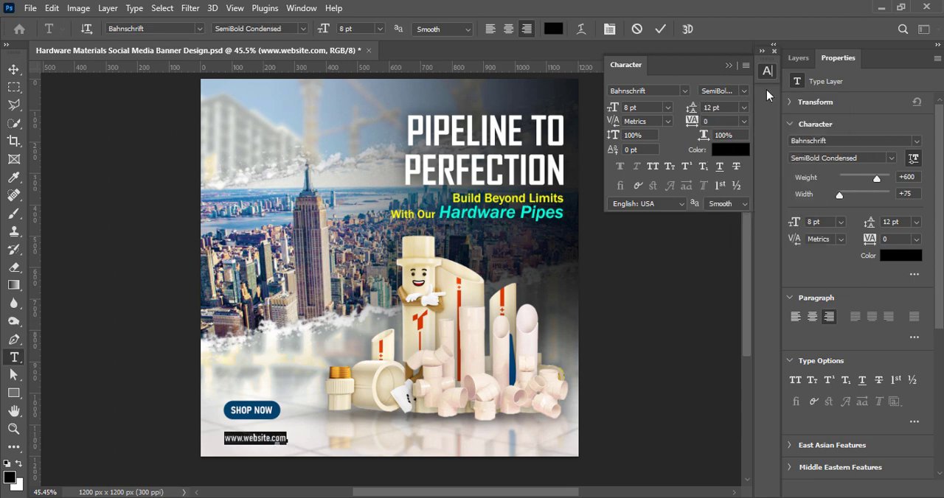
click(660, 30)
key(v)
drag(265, 443, 259, 445)
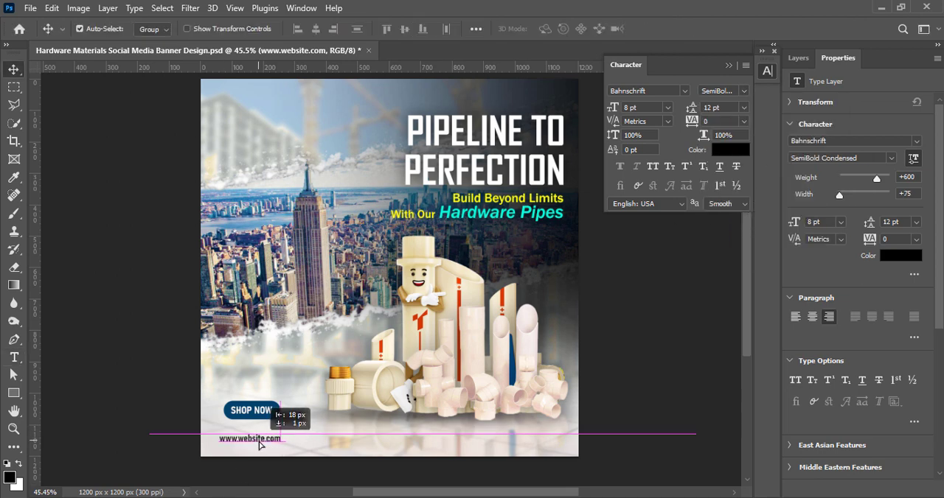
Group the SHOP NOW text with its blue shape and move the group down, close above the website text
click(798, 58)
click(849, 173)
ctrl+click(851, 207)
key(ctrl+g)
key(ctrl+t)
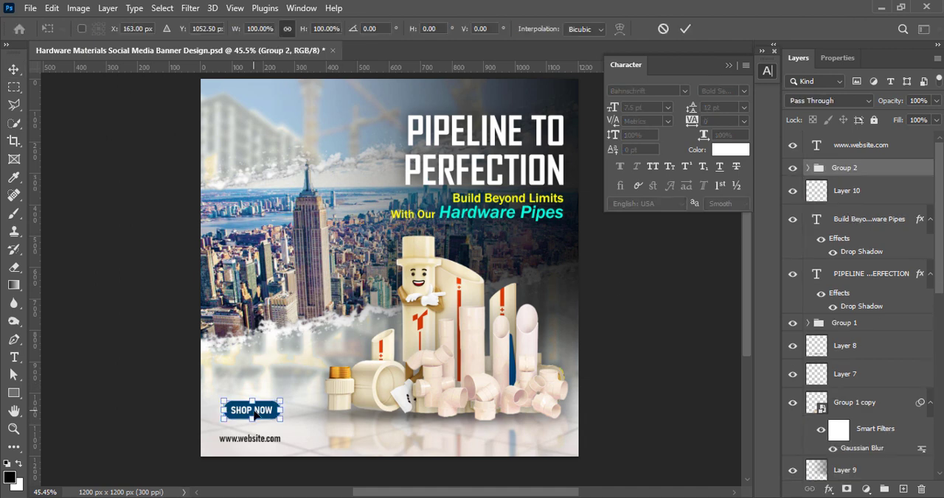
drag(254, 415, 514, 443)
click(685, 30)
Place a copy of the website text near the banner's lower-right corner and replace its wording with the phone number
double_click(516, 441)
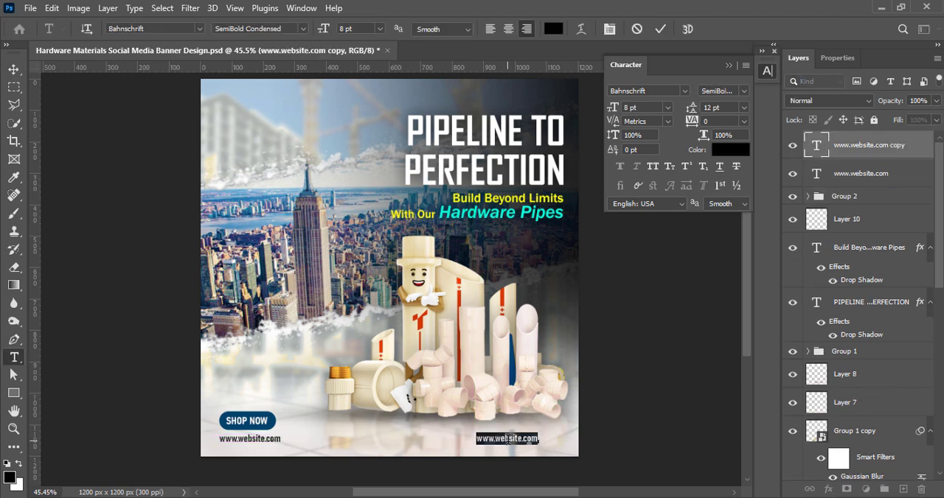
key(BackSpace)
text(+00 12345 67890)
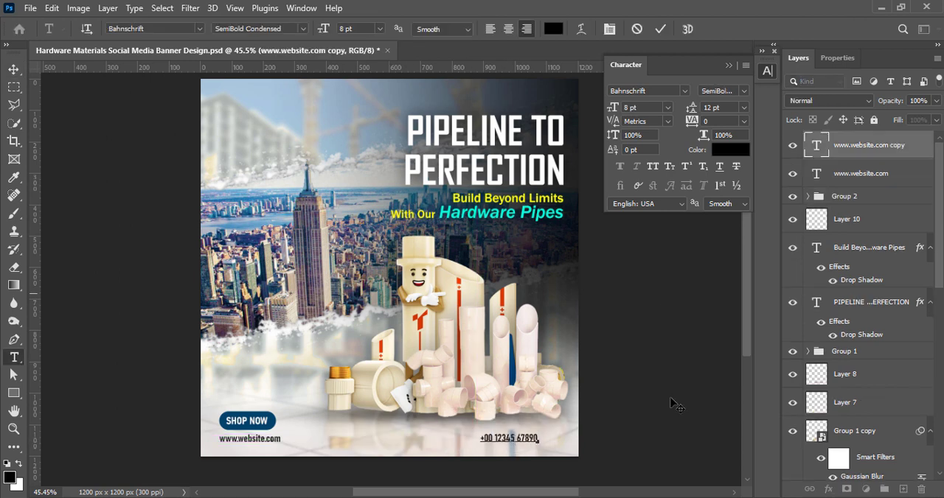
Set the phone number text to Bold SemiCondensed at 10 pt and move it slightly left along the banner's lower edge
key(ctrl+a)
click(744, 91)
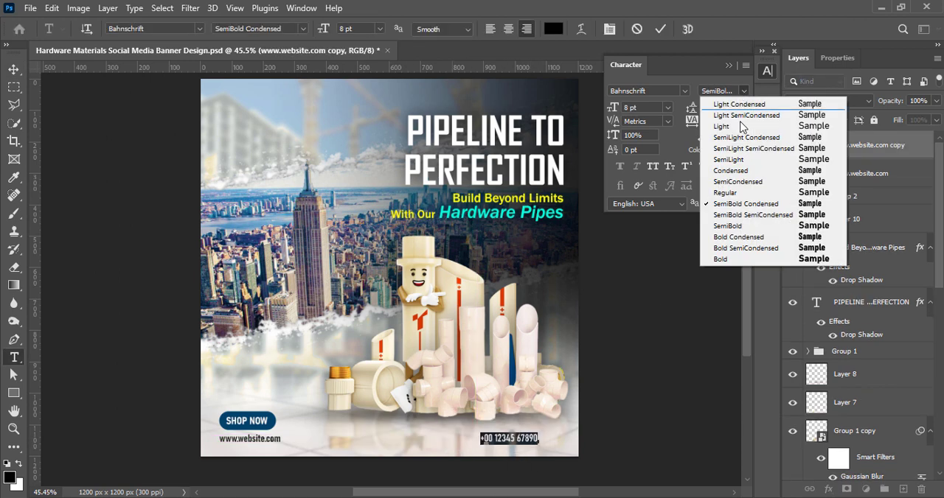
click(745, 248)
click(668, 108)
click(652, 150)
click(668, 108)
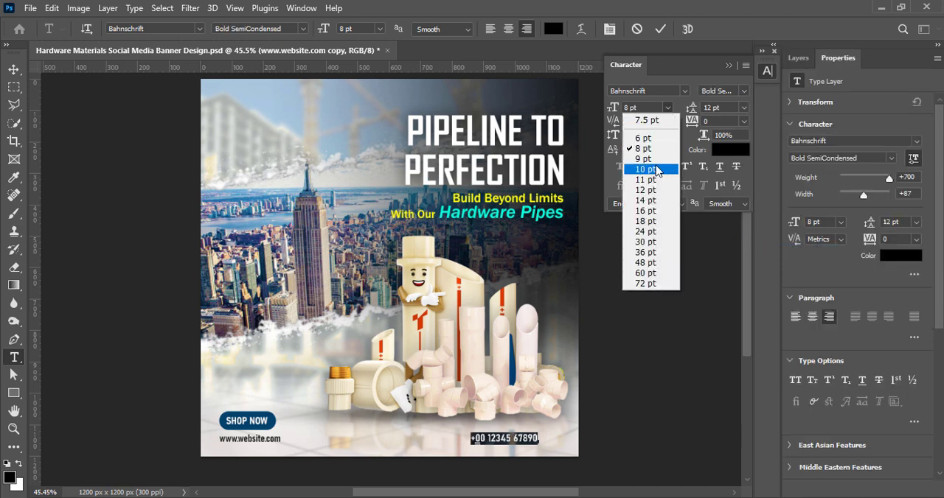
click(656, 170)
click(660, 29)
key(v)
drag(517, 438, 508, 444)
click(208, 344)
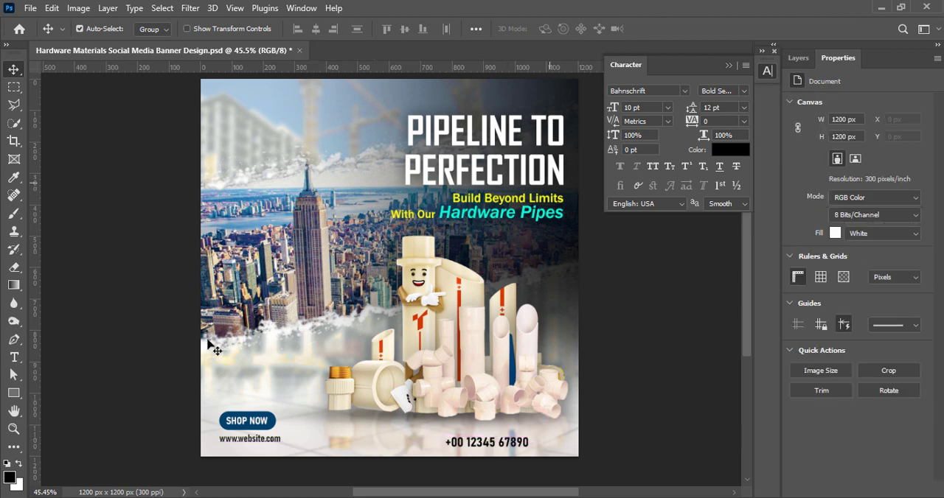
Add a layer above Group 2 and draw a rectangle about 207 x 63 px beside the phone number, extending past the banner's right edge
click(275, 426)
click(798, 57)
click(903, 490)
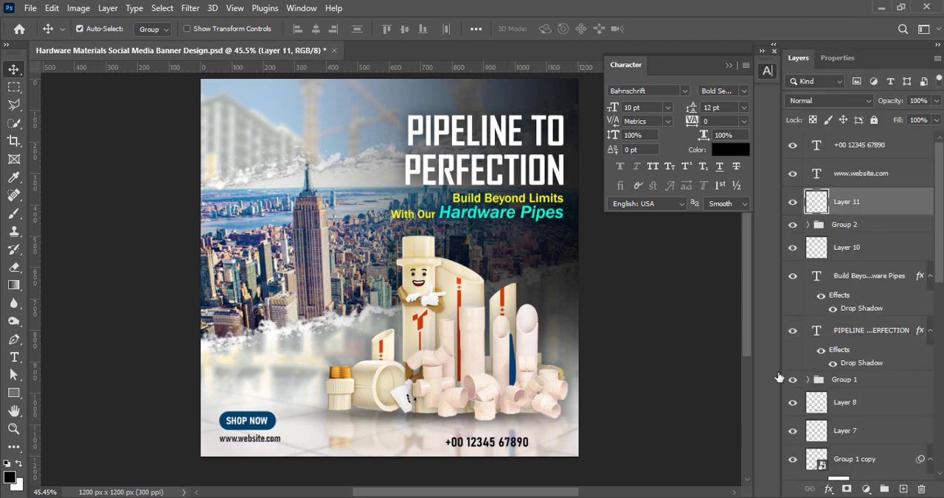
click(14, 393)
drag(540, 431, 604, 449)
Fill the rectangle beside the phone number with the dark blue of the SHOP NOW button
click(833, 202)
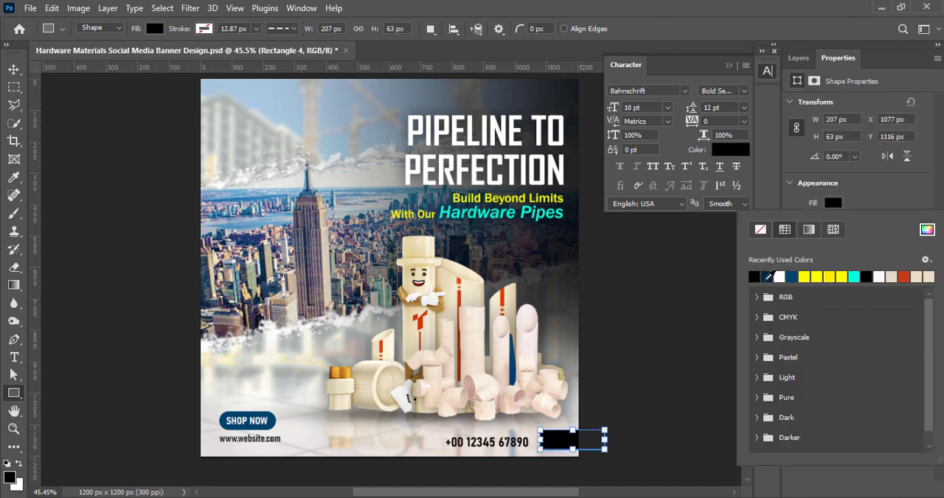
click(791, 276)
key(Return)
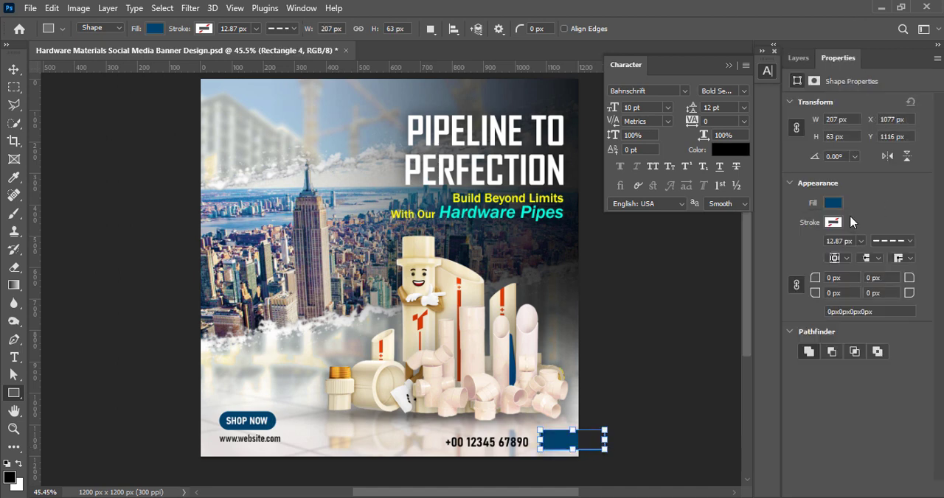
Round all corners of the blue rectangle beside the phone number, entering a 75 px radius
text(7px0)
key(Return)
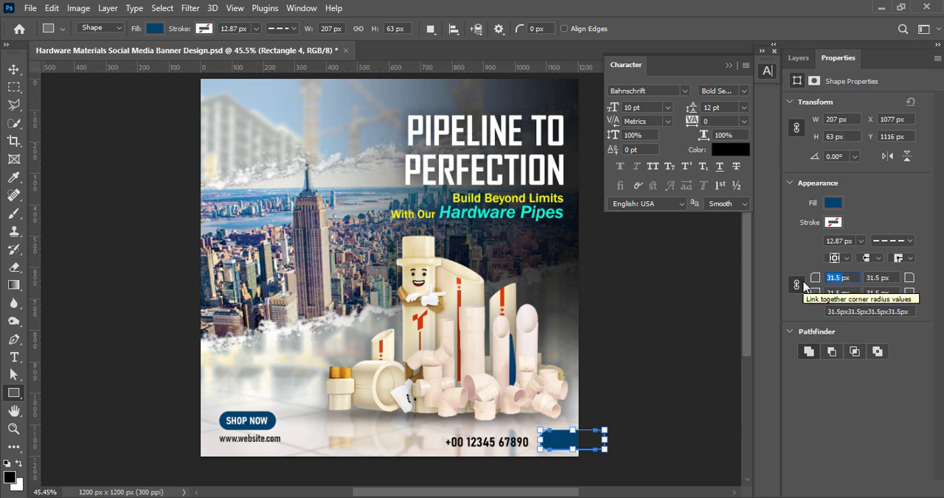
key(Return)
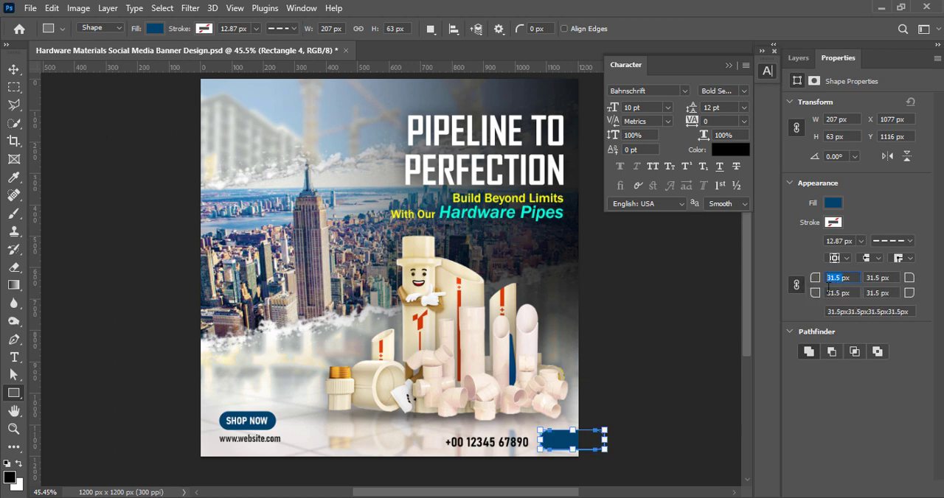
text(75 px)
click(13, 69)
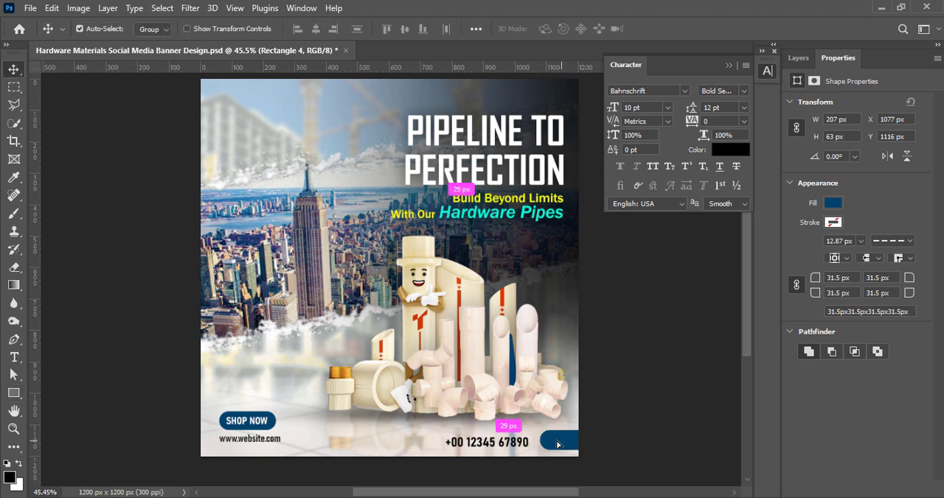
Shift the blue rectangle beside the phone number up and inward, and stretch its height to 82 px
drag(563, 442, 565, 424)
key(ctrl+t)
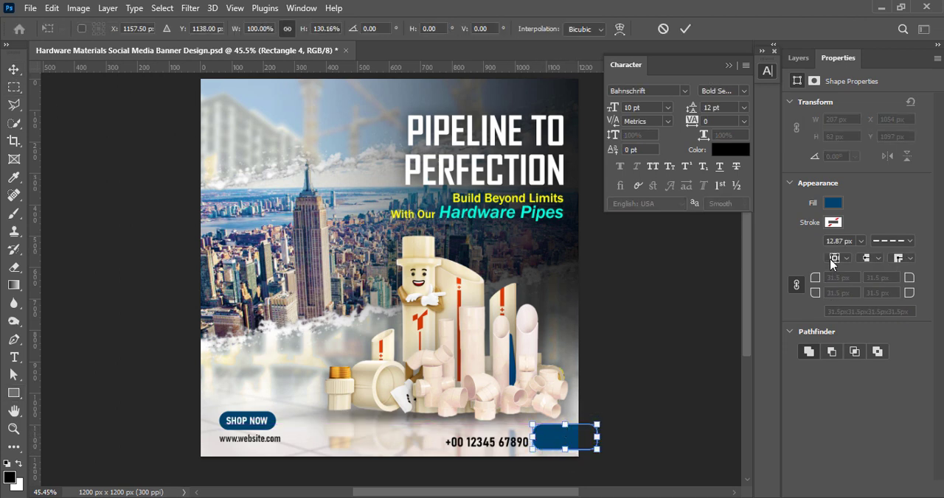
click(685, 29)
Set all corner radii of the blue rectangle beside the phone number to 41 px for fully rounded ends
click(828, 276)
text(4)
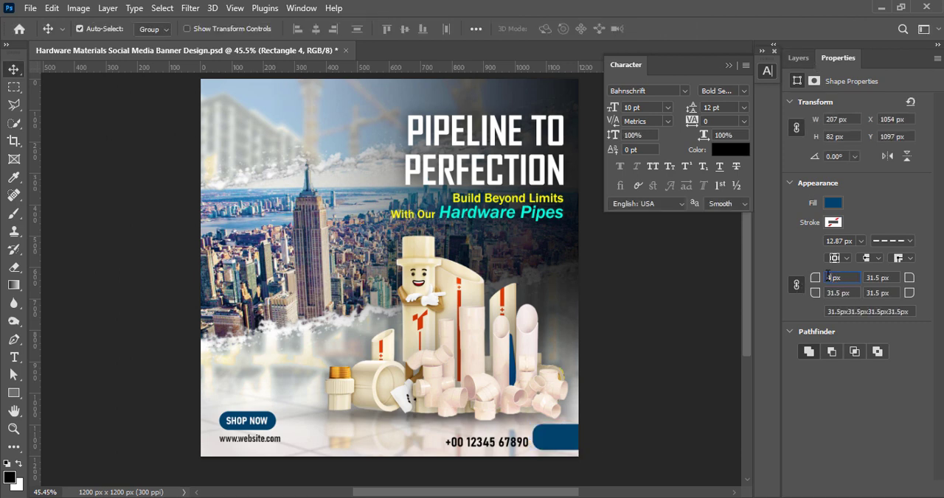
text(0)
key(Return)
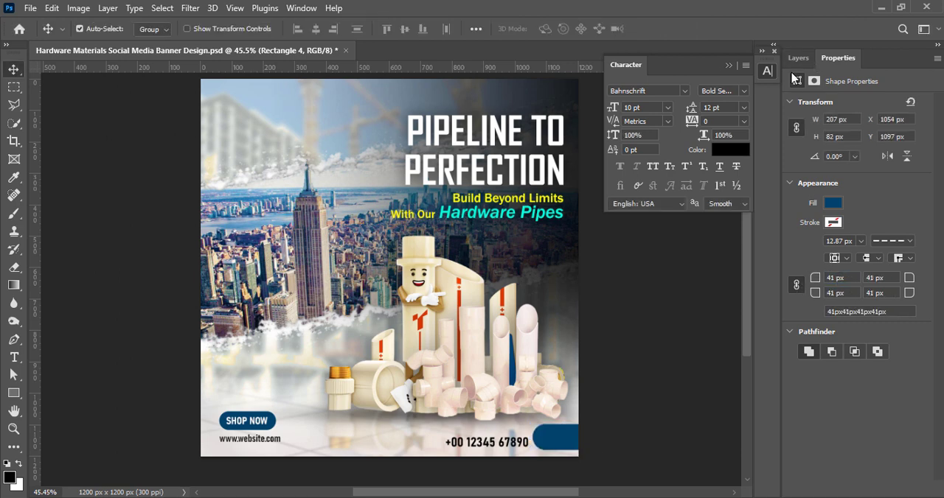
Add a layer above the blue rectangle and create the text "Call Us" on it
click(798, 58)
click(903, 490)
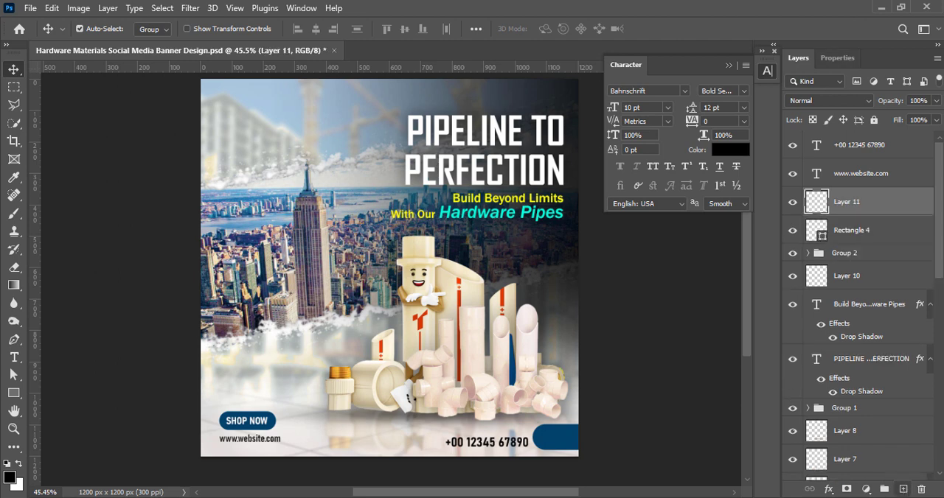
key(t)
click(544, 441)
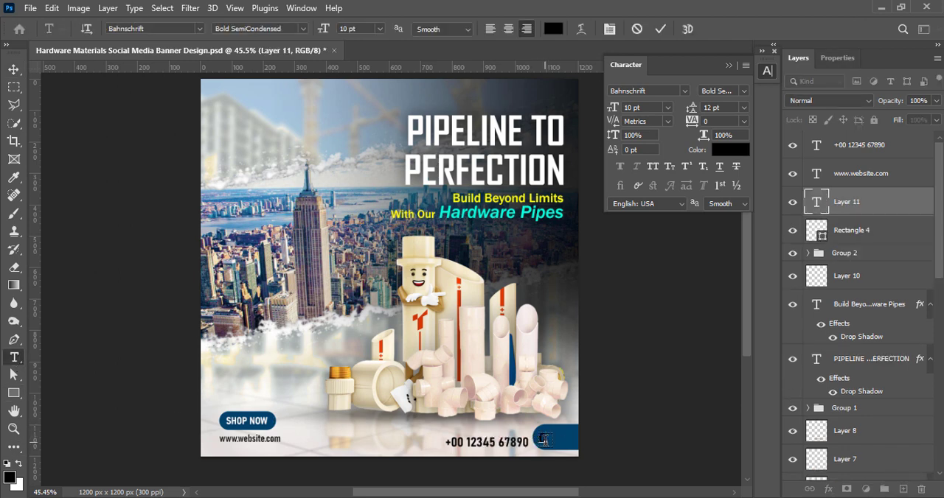
text(Call Us)
key(ctrl+Return)
key(v)
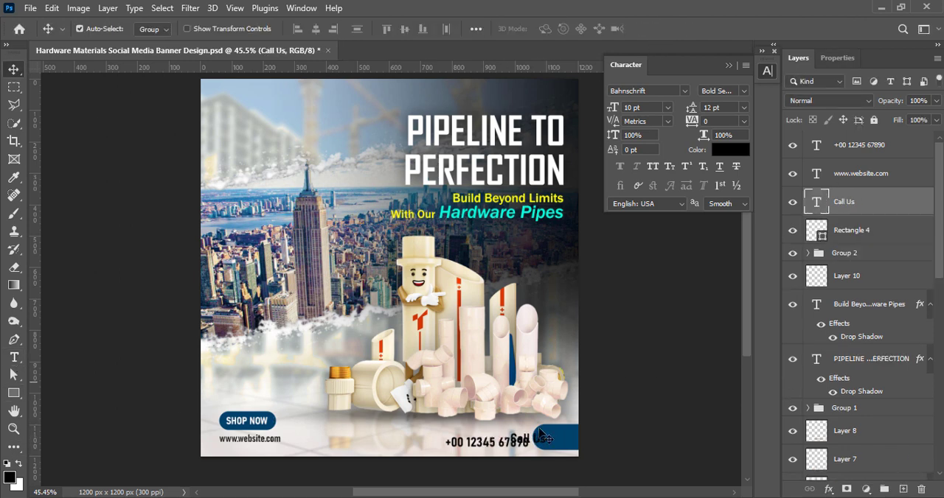
Move the "Call Us" text onto the blue rectangle and colour it white
drag(547, 445, 568, 443)
double_click(553, 441)
click(730, 151)
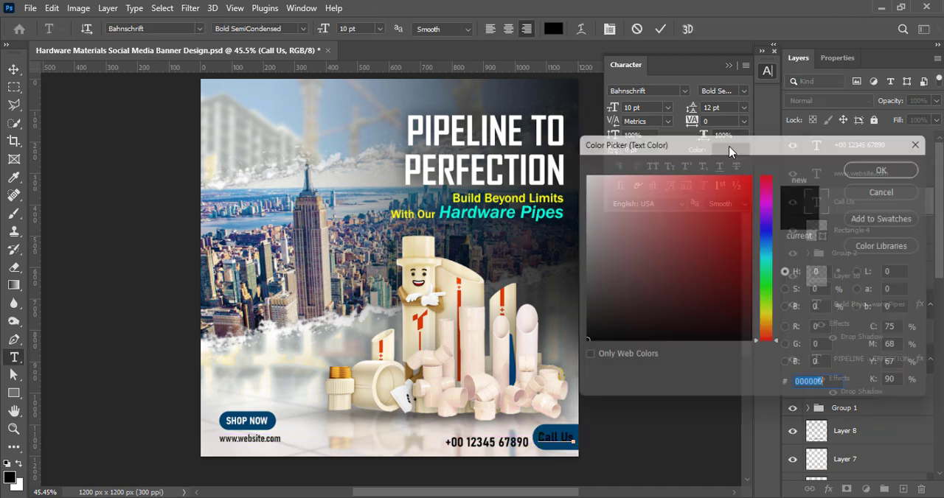
click(580, 174)
click(893, 165)
Set the "Call Us" text to Bahnschrift SemiBold at 7.5 pt
click(720, 90)
click(726, 198)
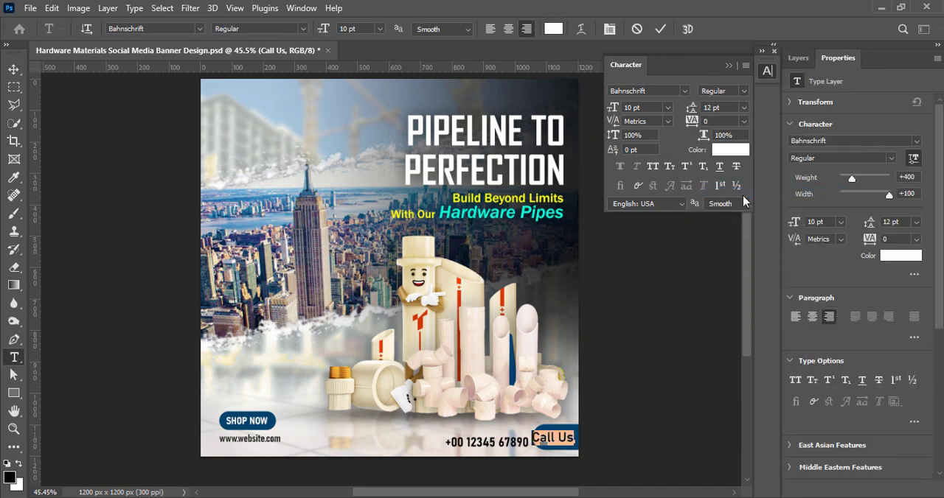
click(667, 107)
click(641, 109)
click(667, 108)
click(647, 122)
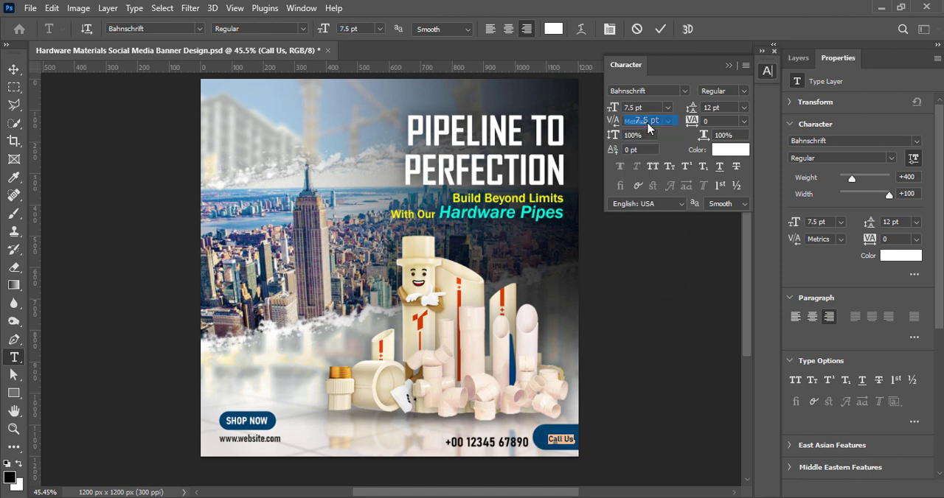
click(743, 90)
click(739, 226)
click(660, 29)
Nudge the "Call Us" text slightly up in its rectangle and raise the phone number to line up with it
key(v)
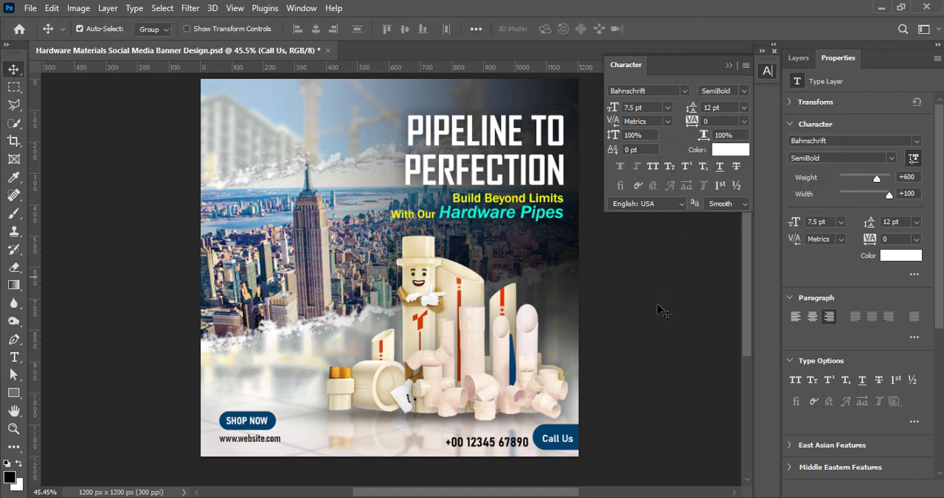
key(Up)
key(Up)
key(Up)
key(Up)
key(Up)
key(Up)
click(646, 368)
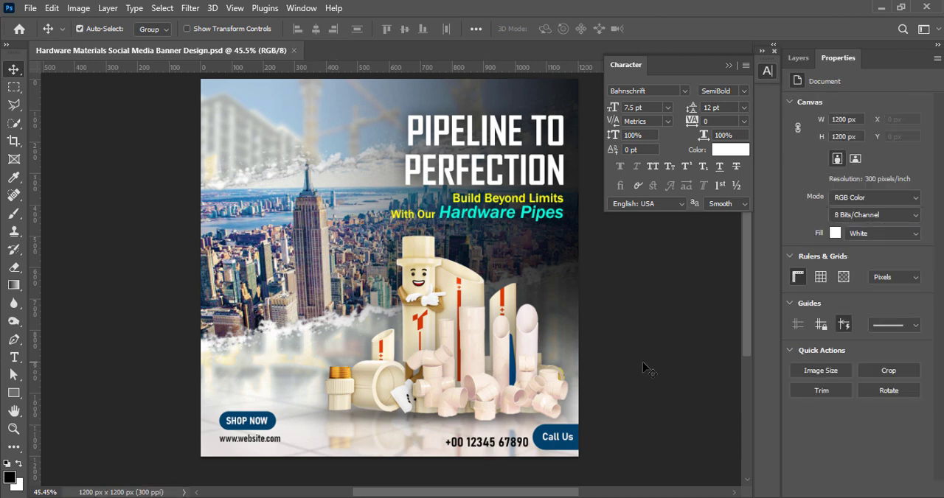
drag(488, 447, 489, 444)
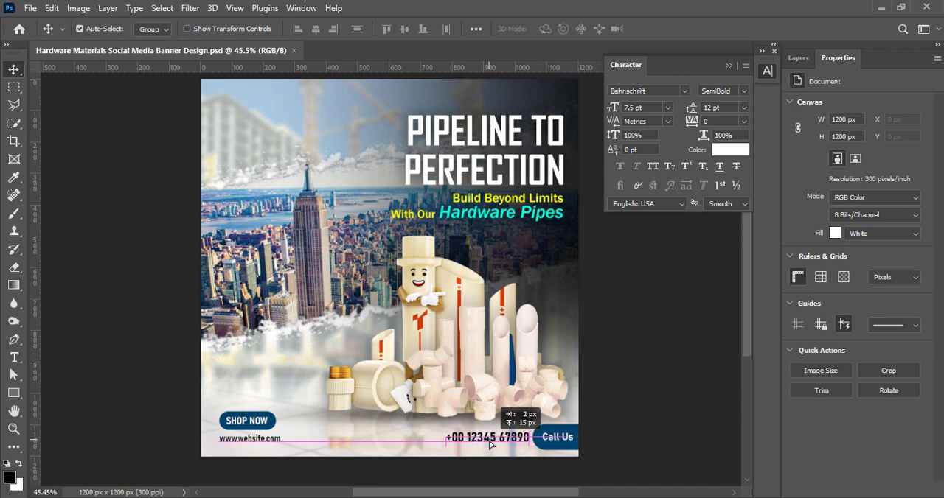
Close the Character panel and reposition the floating Properties and Paragraph panels
drag(805, 60, 804, 74)
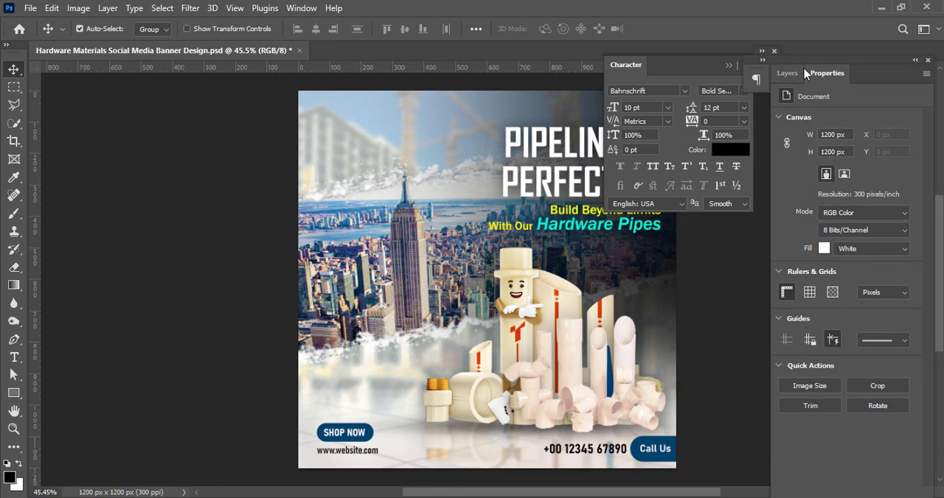
drag(868, 76, 878, 67)
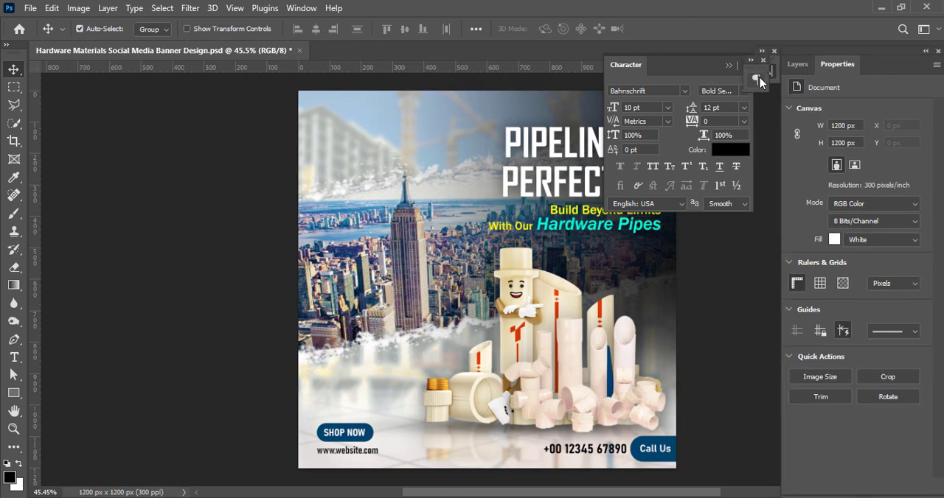
click(774, 51)
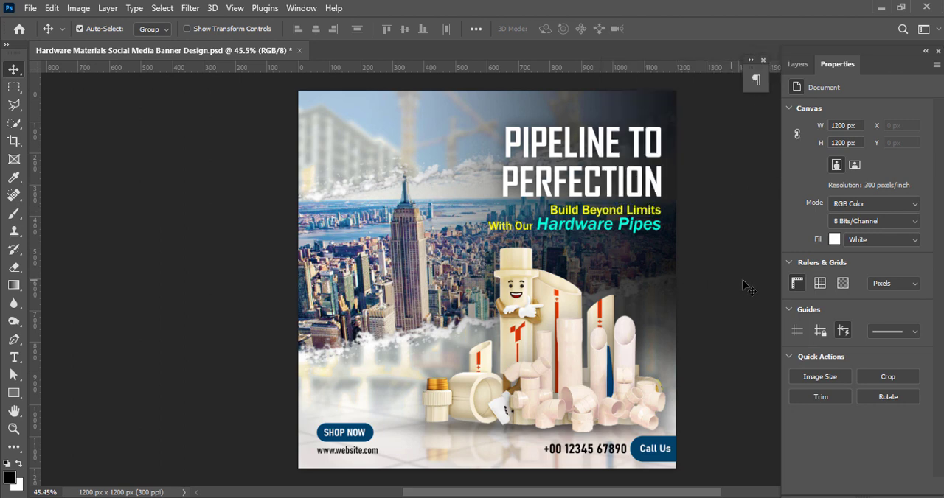
drag(886, 65, 852, 79)
drag(766, 79, 764, 72)
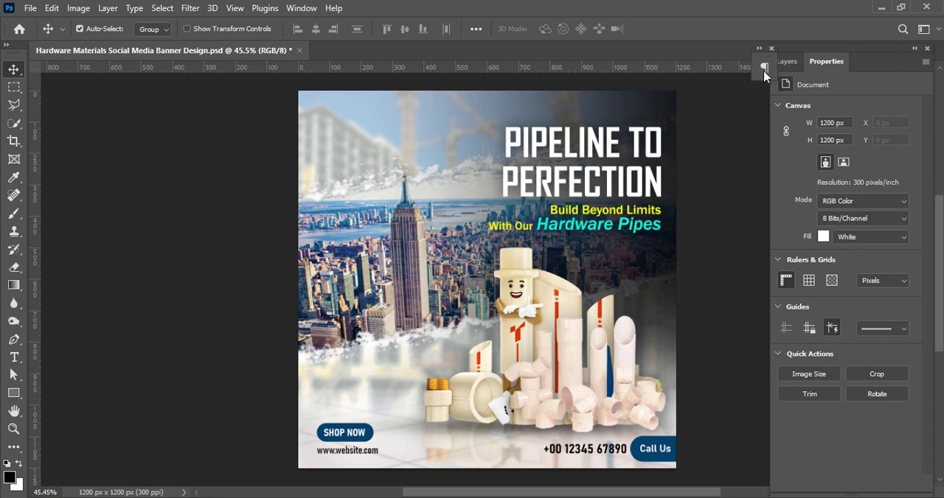
Undo the last accidental move on the canvas and save the banner file
drag(618, 280, 606, 283)
key(ctrl+z)
drag(623, 492, 641, 494)
click(674, 332)
key(ctrl+s)
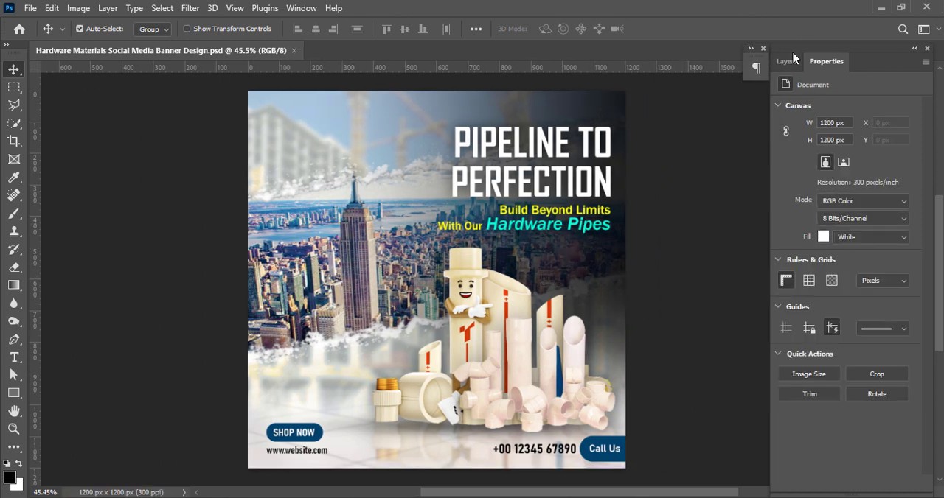
Show the layer list and move its panel to the edge of the workspace
click(789, 60)
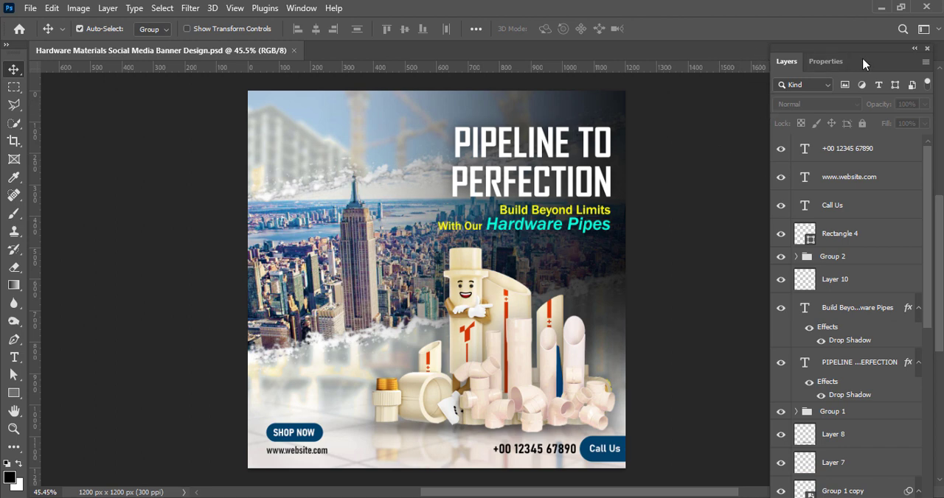
drag(865, 64, 894, 58)
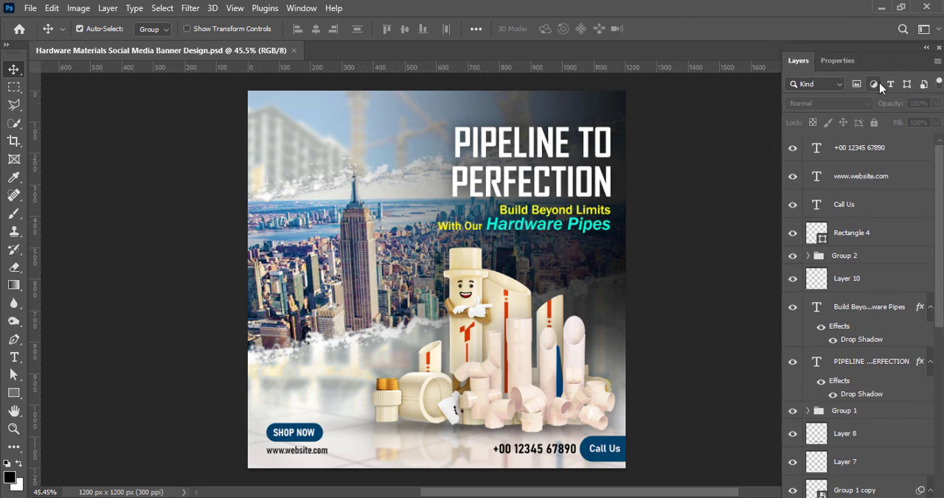
key(a)
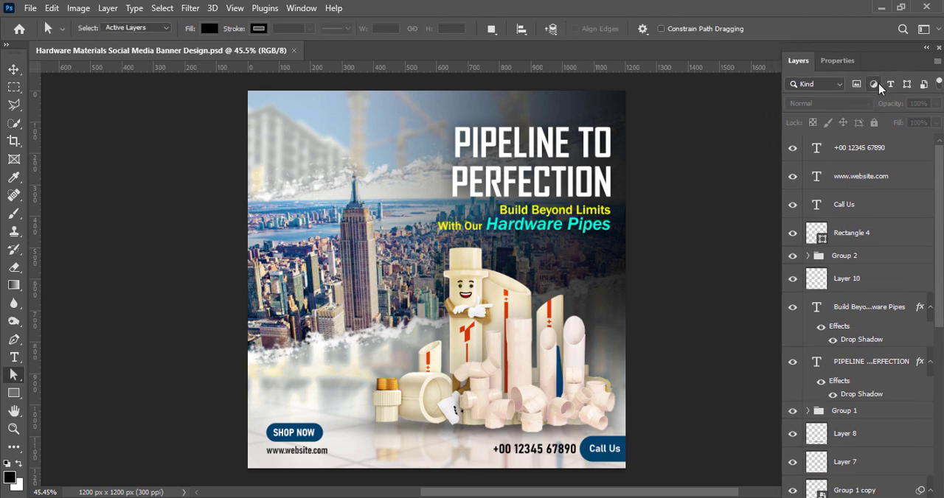
click(838, 60)
click(798, 62)
Nudge the phone number text slightly down beside "Call Us" and save the file
key(v)
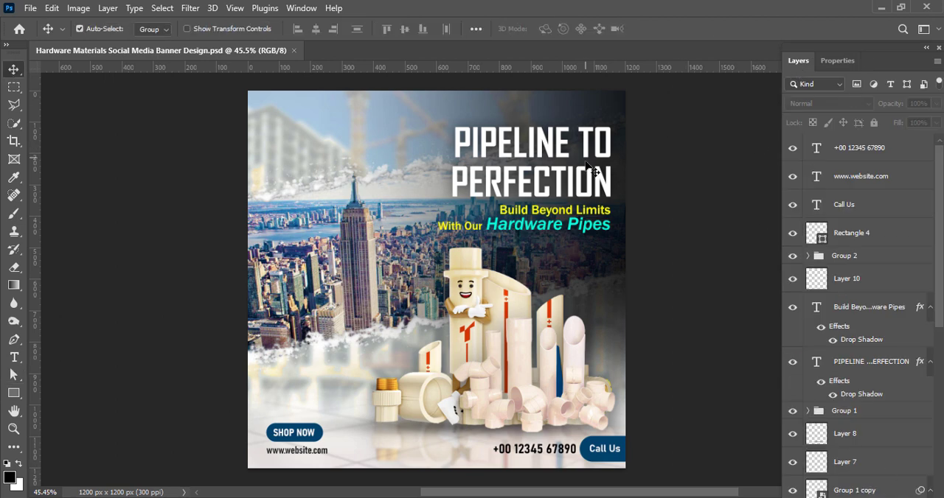
click(548, 443)
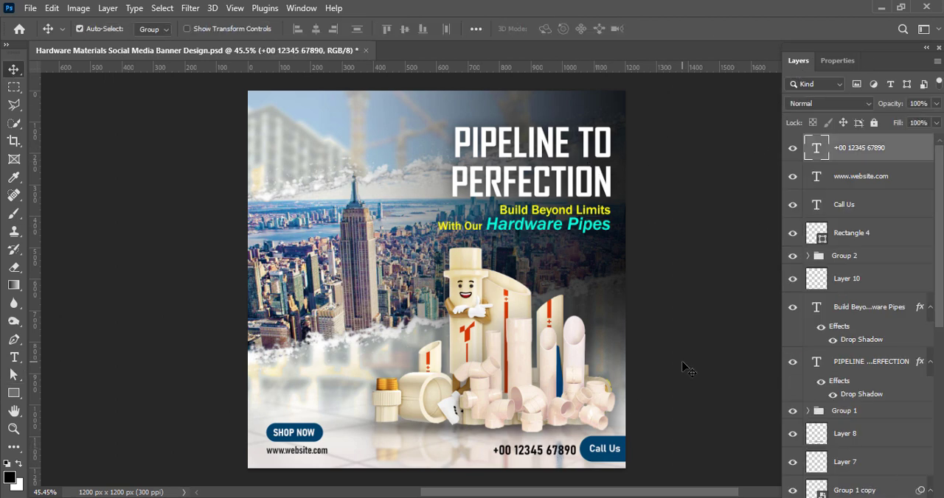
key(ctrl+s)
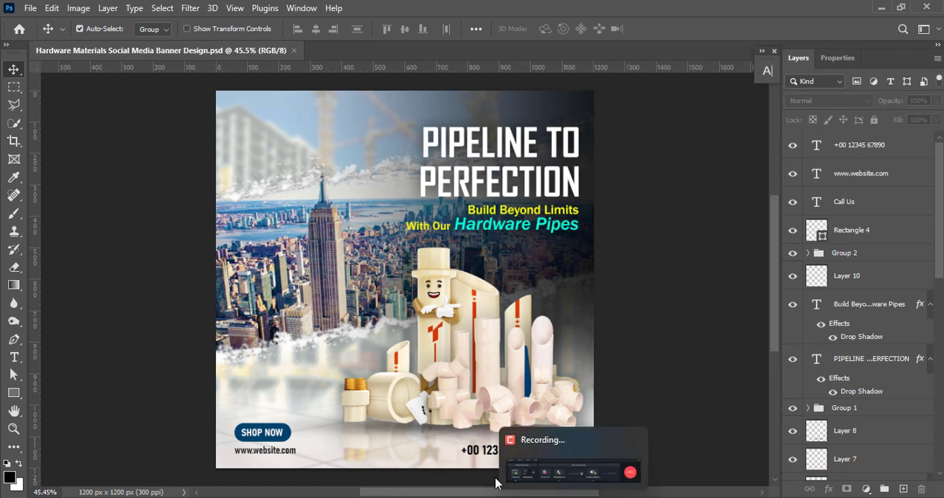
Add a layer and create left-aligned two-line text "THE ULTIMATE PLUMBING SOLUTION" above the SHOP NOW button
click(903, 489)
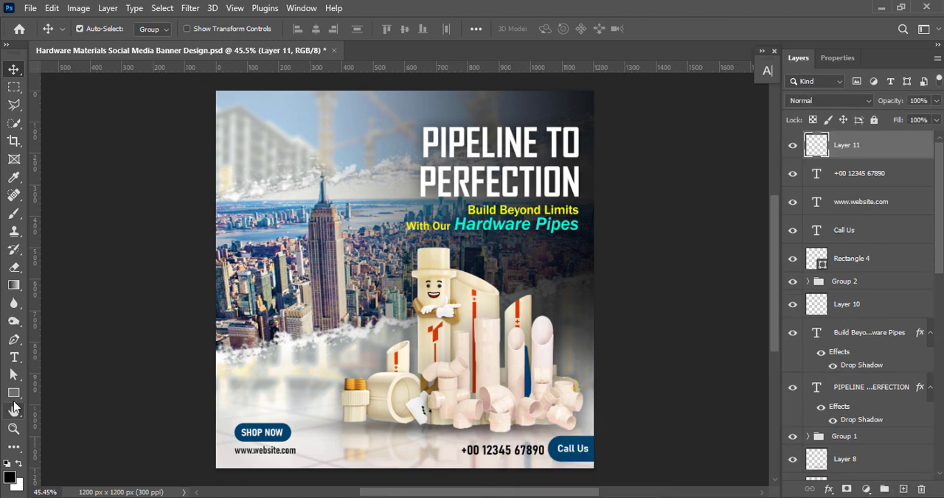
key(t)
click(246, 381)
click(488, 29)
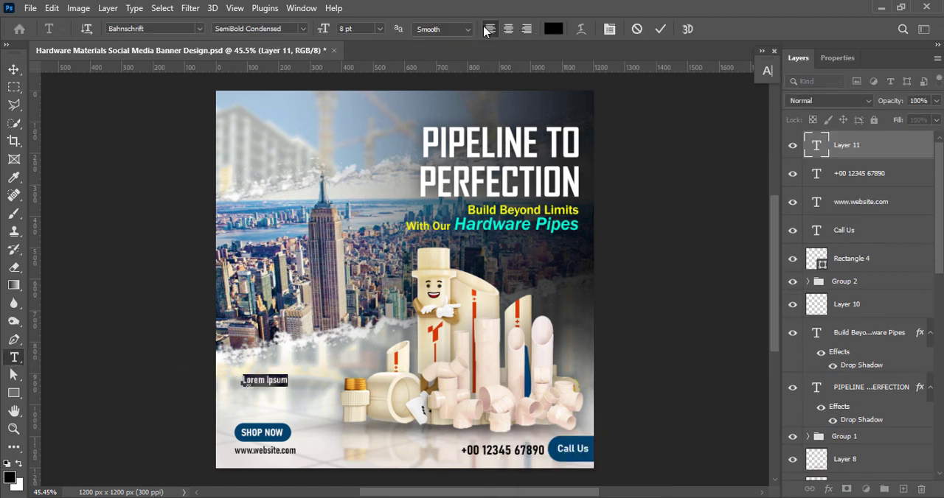
text(THE ULTIMATE)
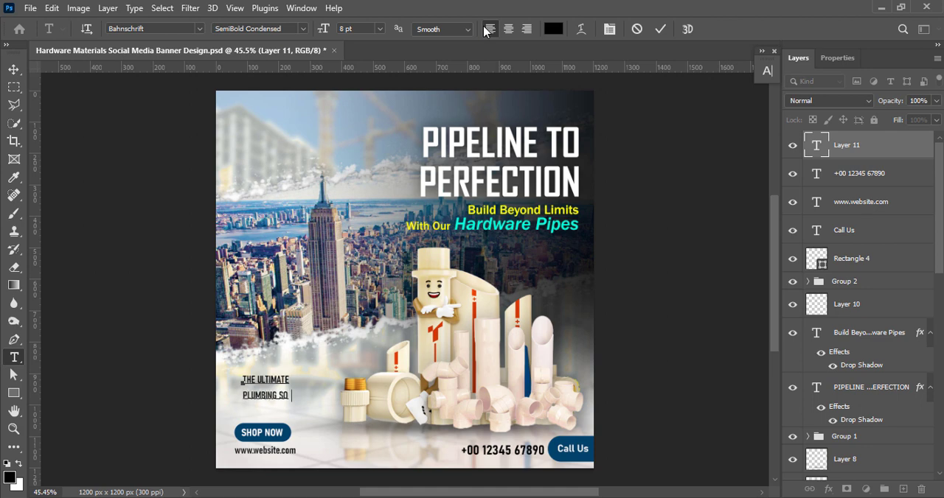
click(14, 67)
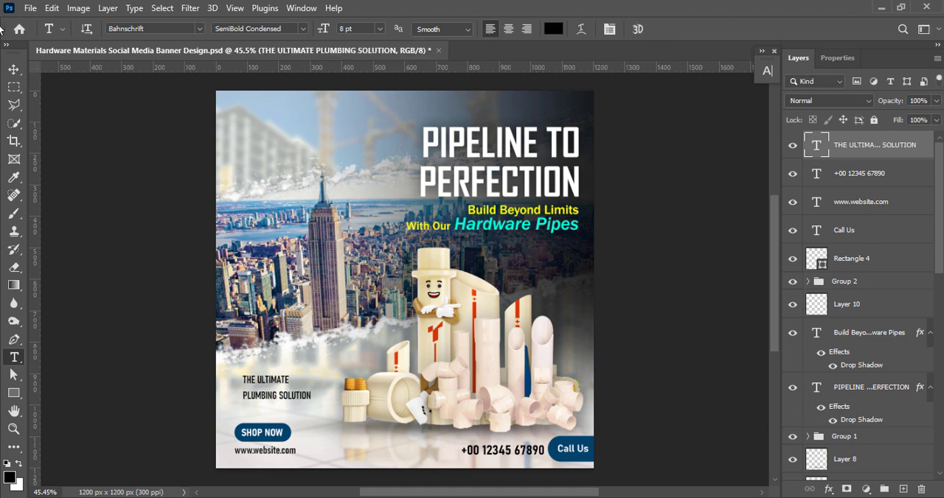
Set the "THE ULTIMATE PLUMBING SOLUTION" text to Oswald SemiBold with 8 pt leading
double_click(269, 396)
click(767, 75)
click(687, 91)
click(676, 173)
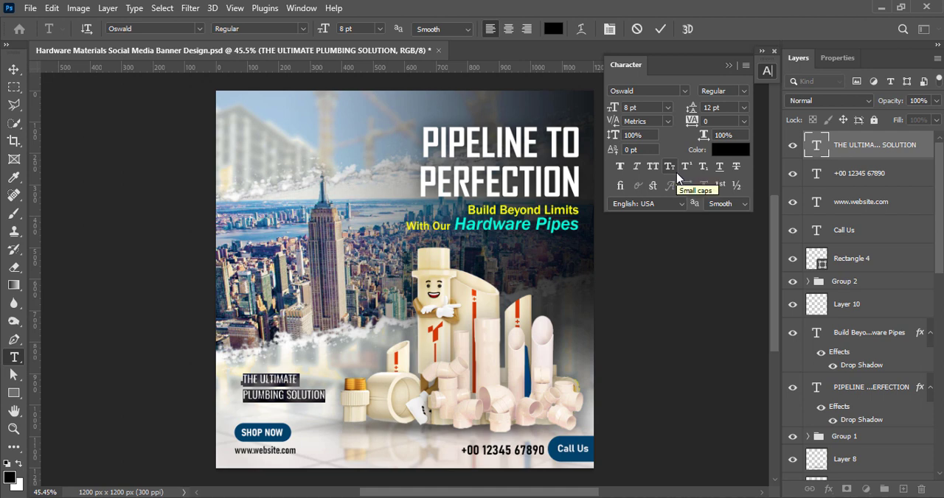
click(741, 91)
click(733, 148)
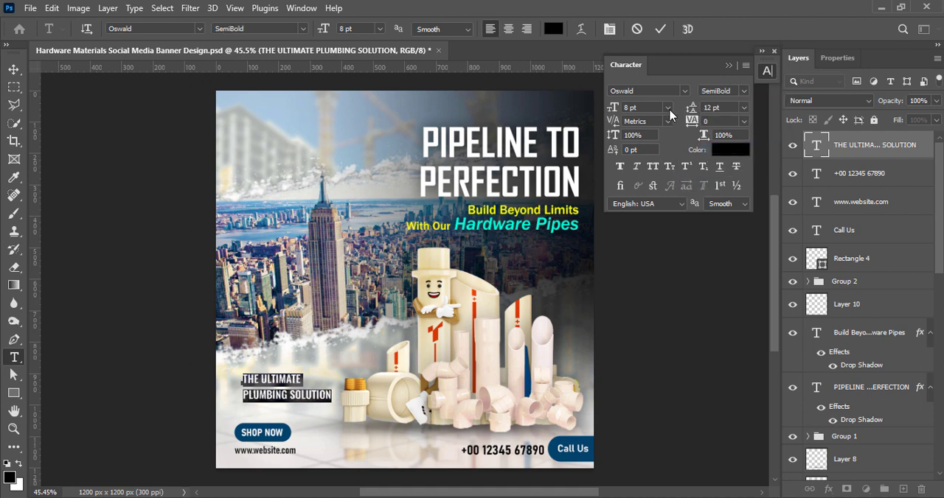
click(744, 108)
click(726, 152)
click(661, 29)
Place the plumbing solution text just above the SHOP NOW button, flush with its left edge, and save the file
key(v)
mouse_move(284, 391)
mouse_down()
mouse_move(272, 414)
mouse_move(280, 390)
mouse_move(285, 407)
mouse_up()
key(Up)
key(Up)
key(Up)
key(Up)
key(Up)
key(Up)
key(Up)
key(Up)
key(Up)
key(Up)
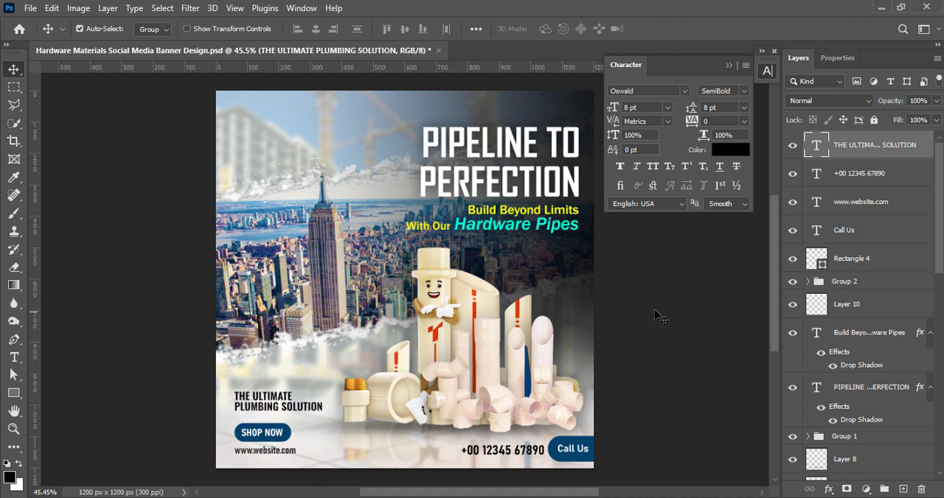
click(687, 309)
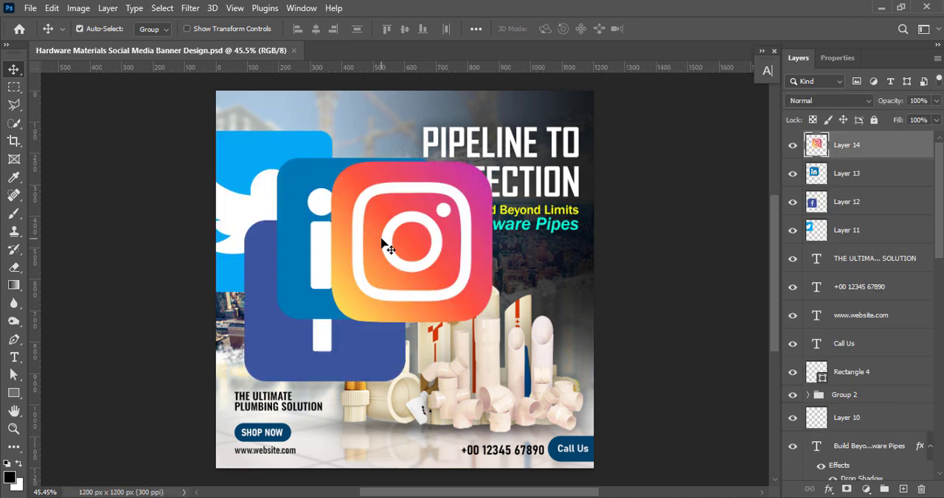
Bring the Twitter, Facebook, LinkedIn and Instagram icons into the banner and move the Facebook icon beside the Twitter one
drag(385, 245, 520, 398)
drag(369, 270, 391, 398)
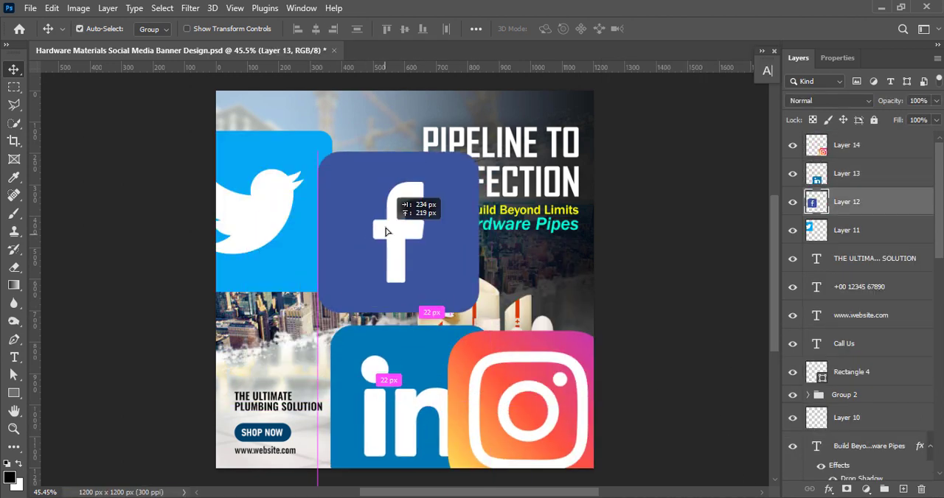
drag(401, 204, 398, 206)
Raise the Facebook icon's vibrance to +100
click(78, 7)
mouse_move(100, 43)
click(241, 104)
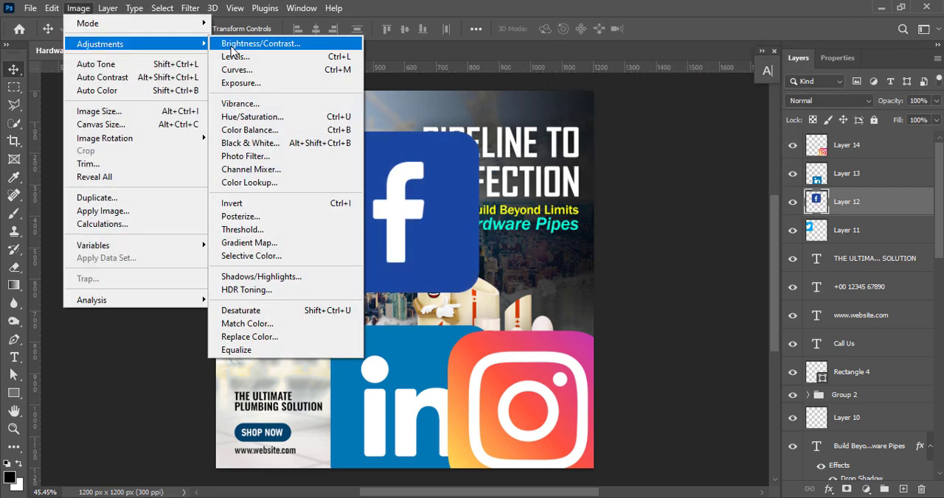
Darken the Facebook icon with Curves, pulling the midpoint to input 129, output 98
click(237, 70)
drag(535, 50, 692, 50)
drag(708, 201, 709, 219)
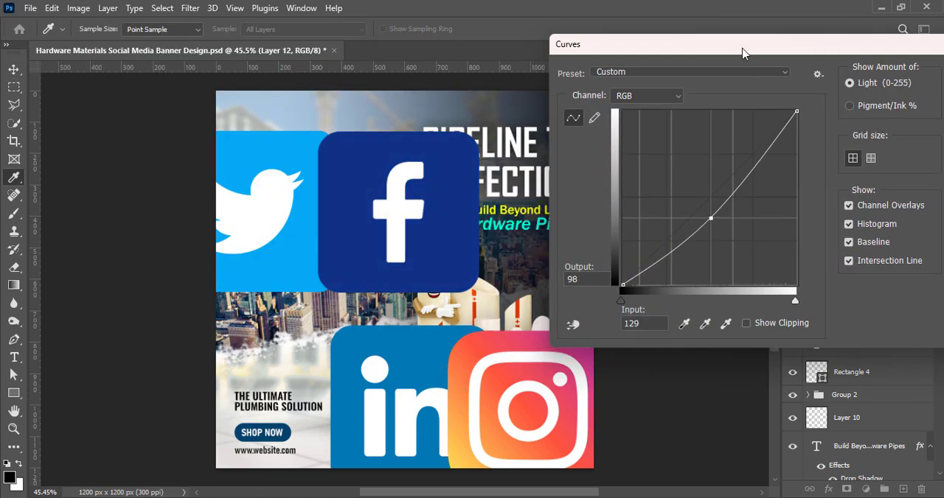
drag(741, 48, 660, 48)
click(897, 76)
Scale the Facebook icon down to 7.77% and place it above the headline
key(ctrl+t)
drag(399, 293, 521, 107)
click(685, 28)
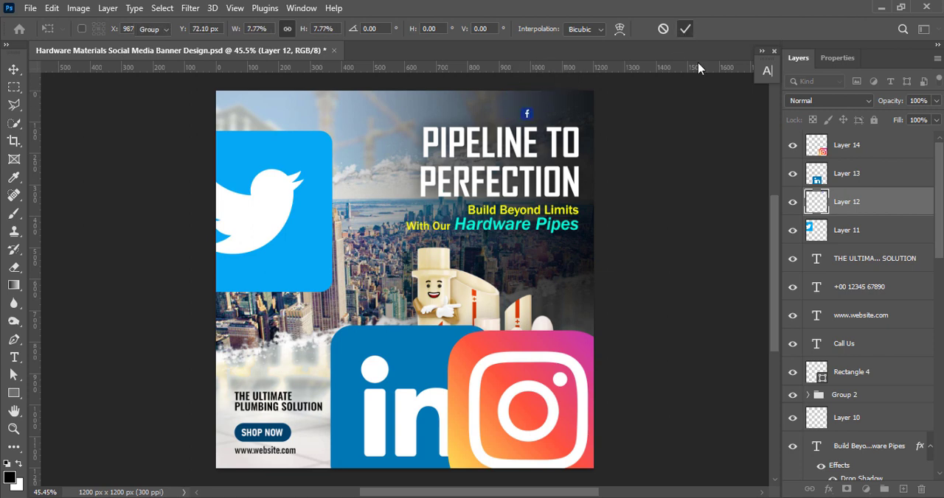
Move the Instagram icon to the middle of the banner and boost its vibrance
click(417, 382)
drag(501, 395, 354, 254)
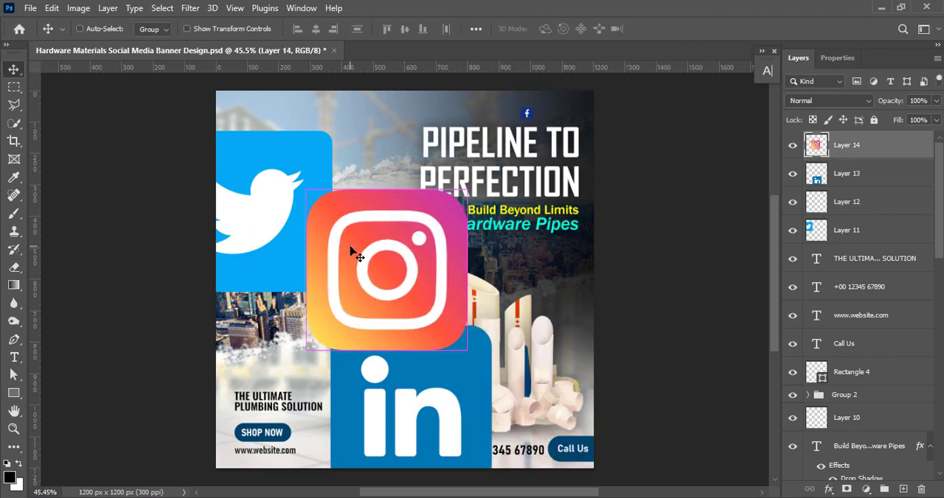
click(78, 8)
mouse_move(110, 44)
click(269, 108)
click(741, 116)
click(78, 8)
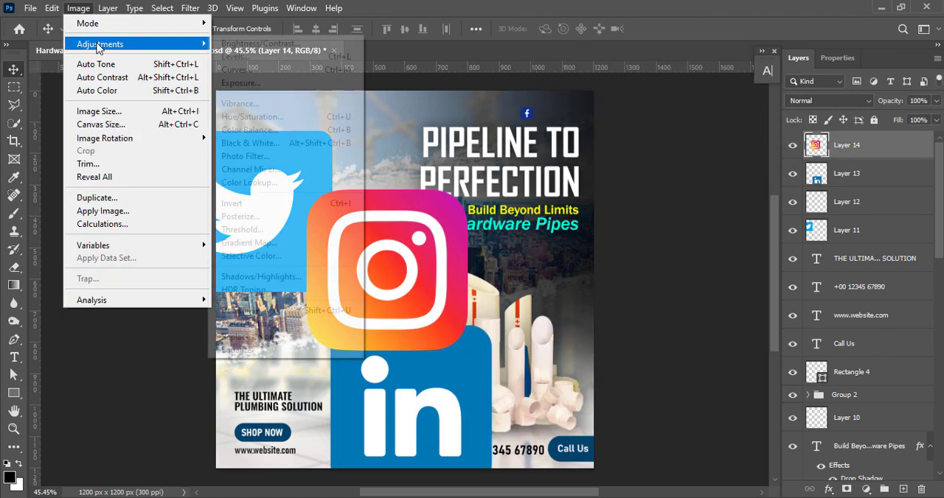
click(237, 69)
click(894, 102)
Scale the Instagram icon down to match the Facebook icon and place it directly beside it above the headline
key(ctrl+t)
drag(401, 293, 594, 85)
drag(661, 141, 639, 118)
drag(560, 96, 574, 198)
drag(575, 221, 544, 104)
click(686, 29)
Move the LinkedIn icon to the middle of the banner and raise its vibrance
drag(438, 369, 414, 247)
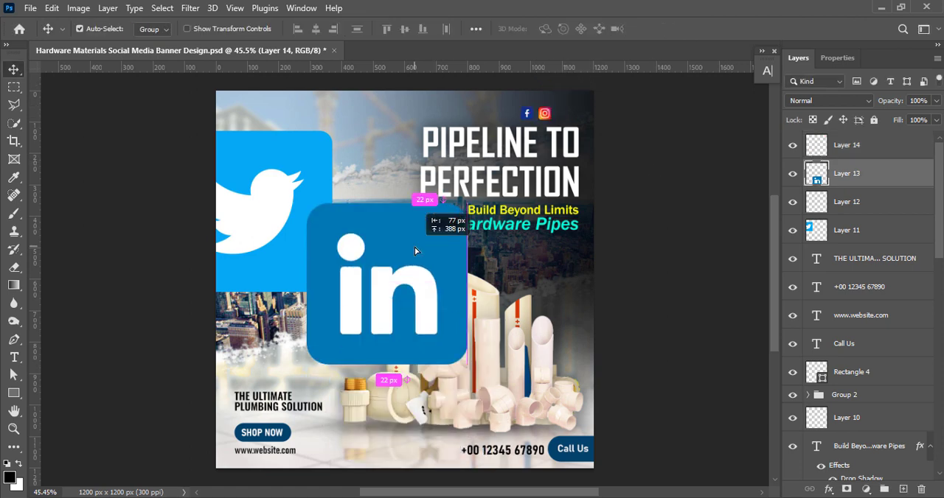
click(81, 8)
mouse_move(103, 42)
click(310, 101)
drag(639, 115, 768, 108)
click(750, 94)
Darken the LinkedIn icon by pulling down the midpoint of its Curves adjustment
click(78, 11)
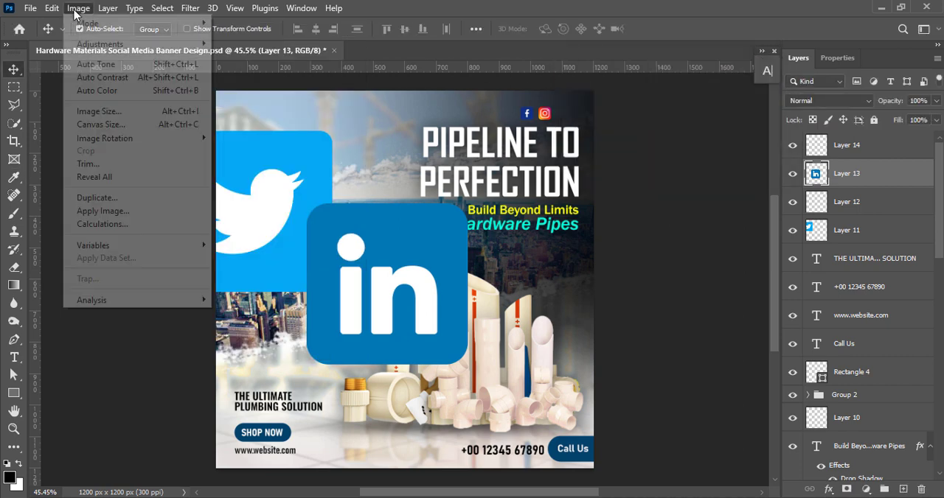
click(258, 70)
drag(636, 222, 627, 228)
click(907, 81)
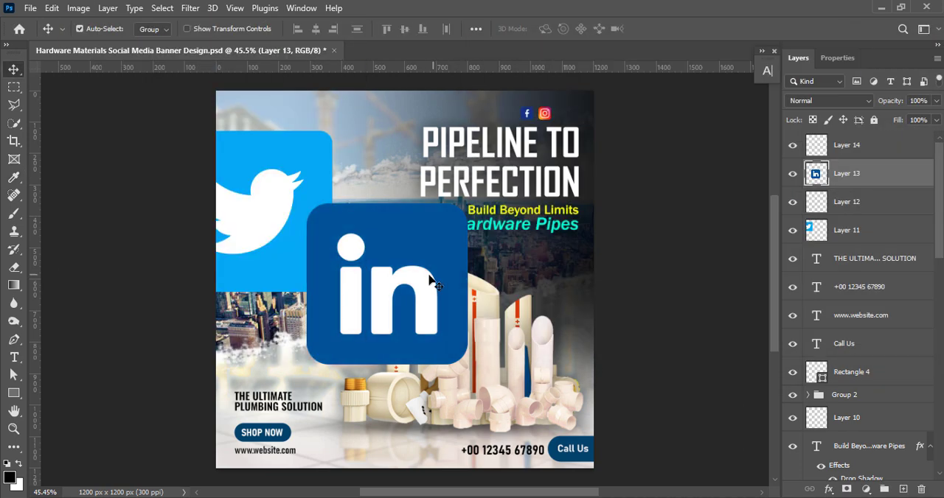
Scale the LinkedIn icon down to 7.81% and place it beside the Instagram icon above the headline
key(ctrl+t)
drag(390, 363, 578, 127)
scroll(578, 105, up, 1)
drag(576, 132, 575, 135)
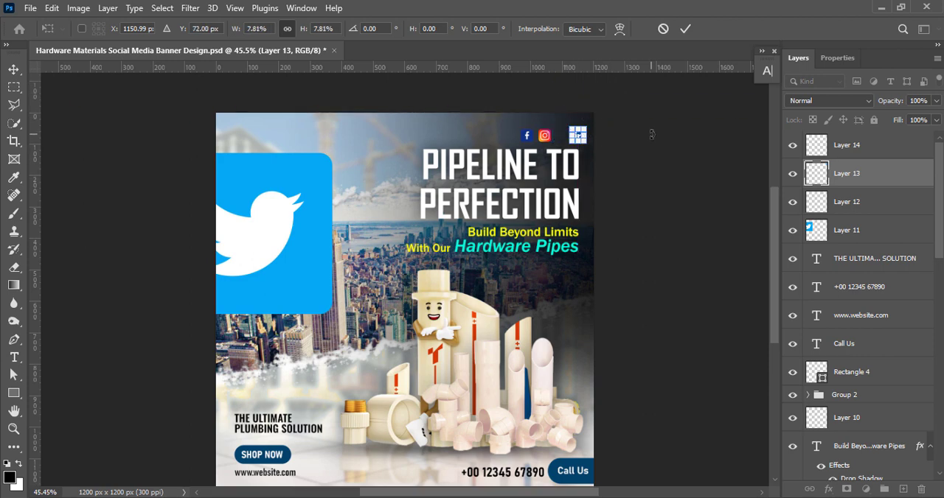
click(686, 29)
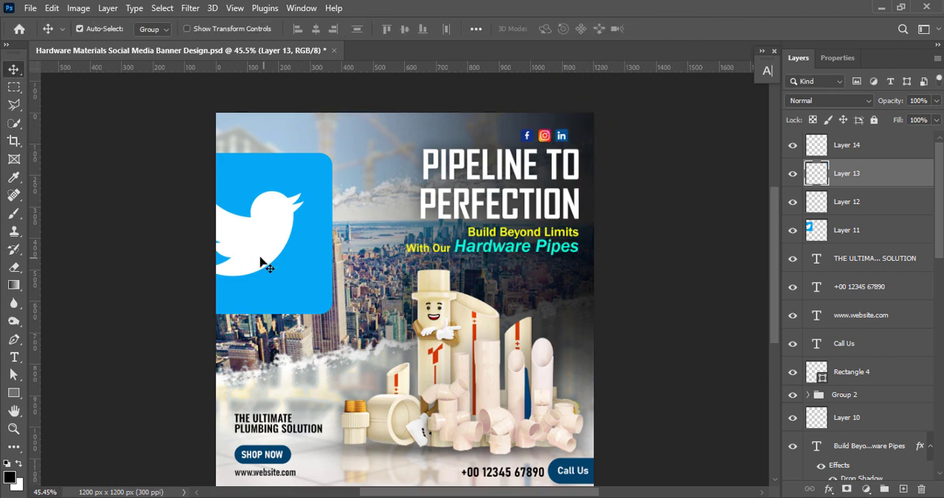
Move the Twitter icon fully into the banner and boost its vibrance
drag(259, 260, 395, 267)
click(78, 8)
click(251, 112)
click(750, 116)
Darken the Twitter icon with Curves, pulling the midpoint to input 129, output 79
click(78, 8)
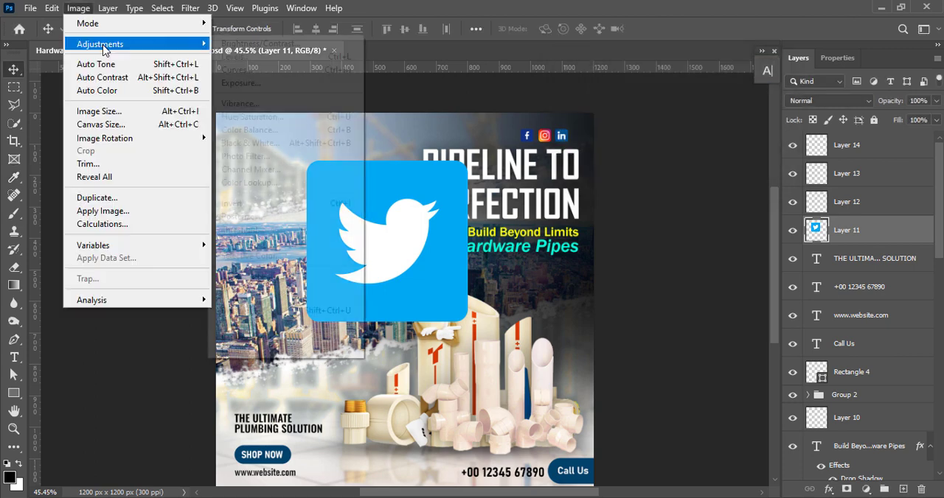
click(250, 77)
drag(632, 200, 629, 233)
click(899, 78)
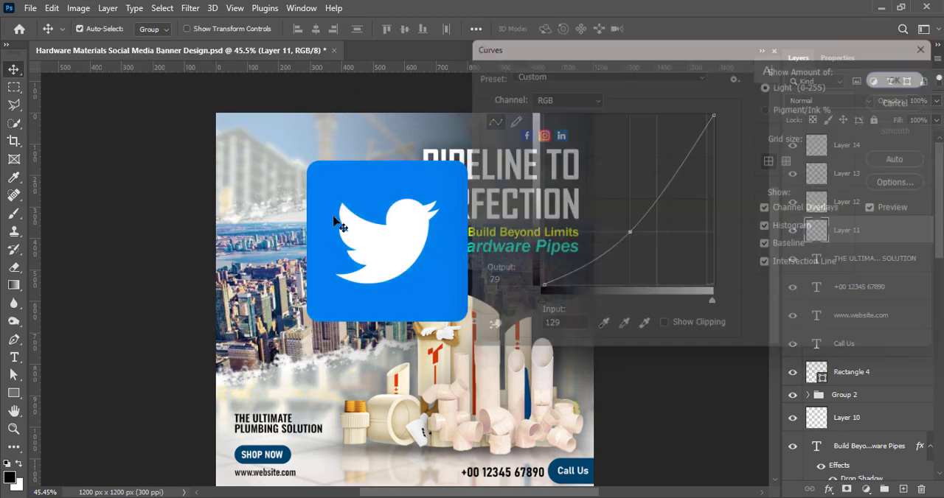
Scale the Twitter icon down to match the other icons and place it beside the LinkedIn icon
key(ctrl+t)
drag(387, 322, 607, 125)
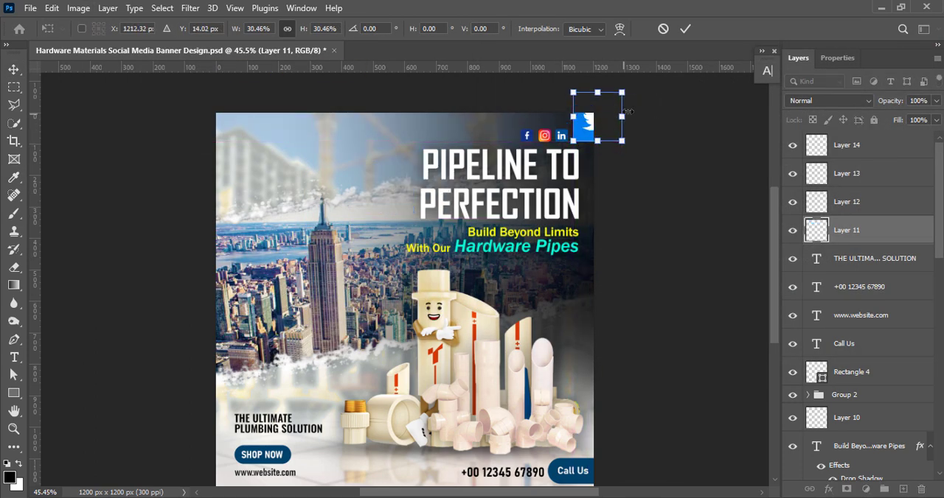
drag(621, 94, 579, 125)
click(685, 32)
key(ctrl+t)
key(Return)
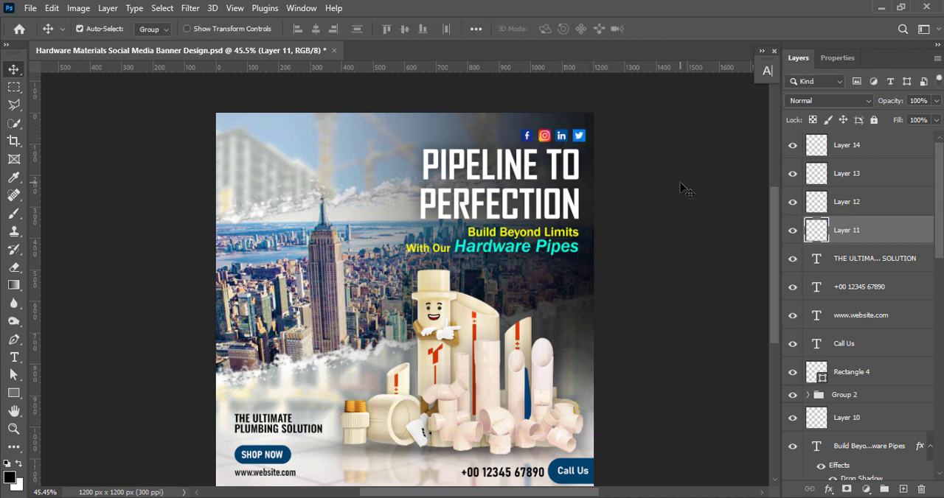
Select the four social media icon layers, Layer 11 to Layer 14, and group them
click(859, 206)
ctrl+click(860, 177)
ctrl+click(863, 151)
ctrl+click(868, 230)
key(ctrl+t)
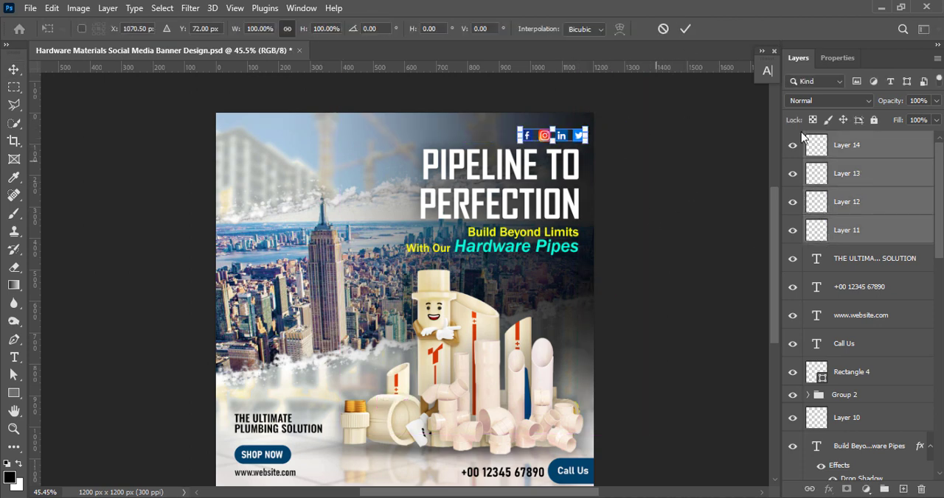
click(685, 28)
key(ctrl+g)
Shrink the social icons group slightly and align its end with the headline's right edge
key(ctrl+t)
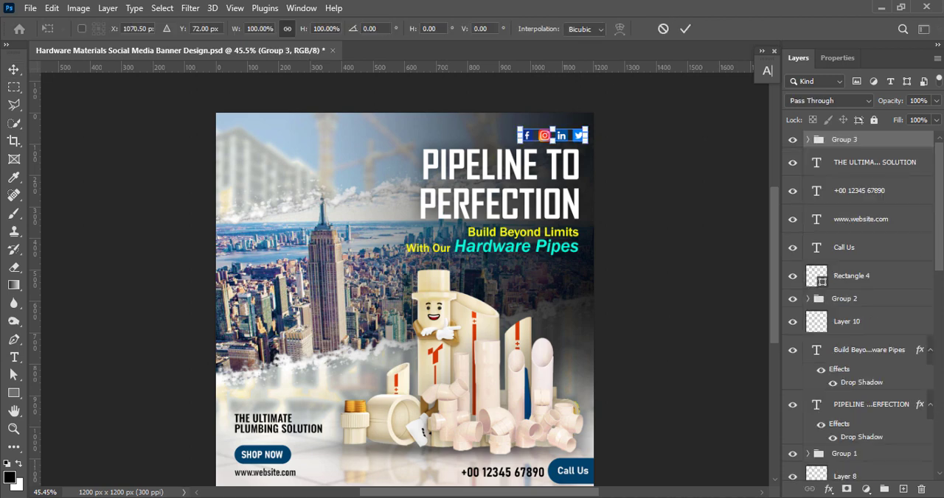
drag(583, 136, 578, 136)
key(Return)
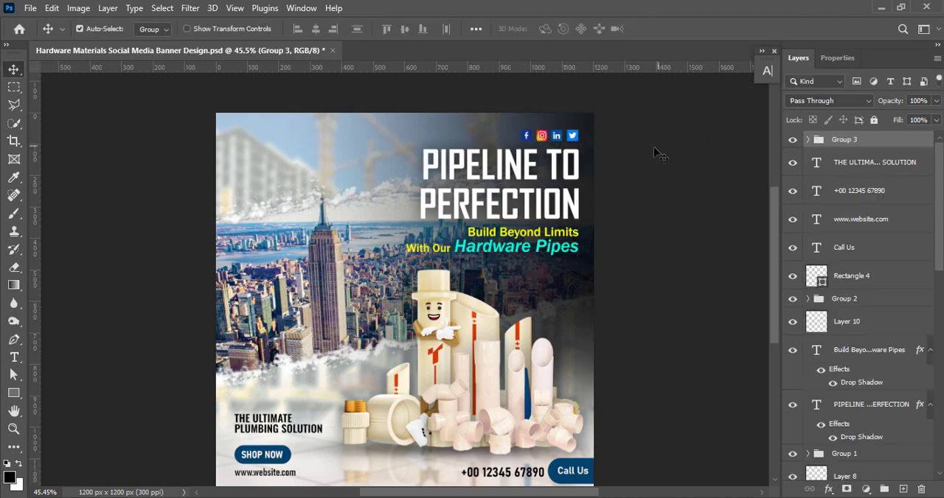
Give the social icons group a white Drop Shadow with zero distance and spread, increasing its size and opacity
double_click(816, 144)
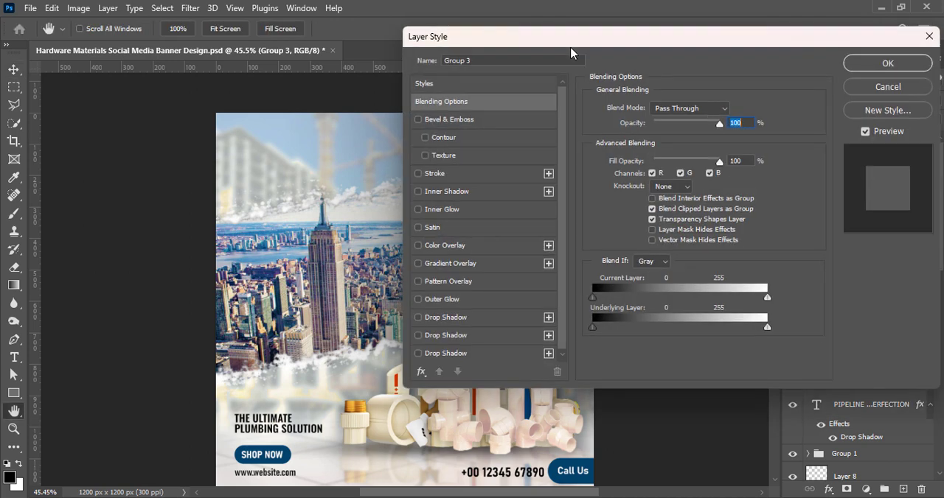
drag(516, 40, 706, 40)
click(627, 323)
click(925, 112)
drag(617, 220, 579, 171)
click(892, 166)
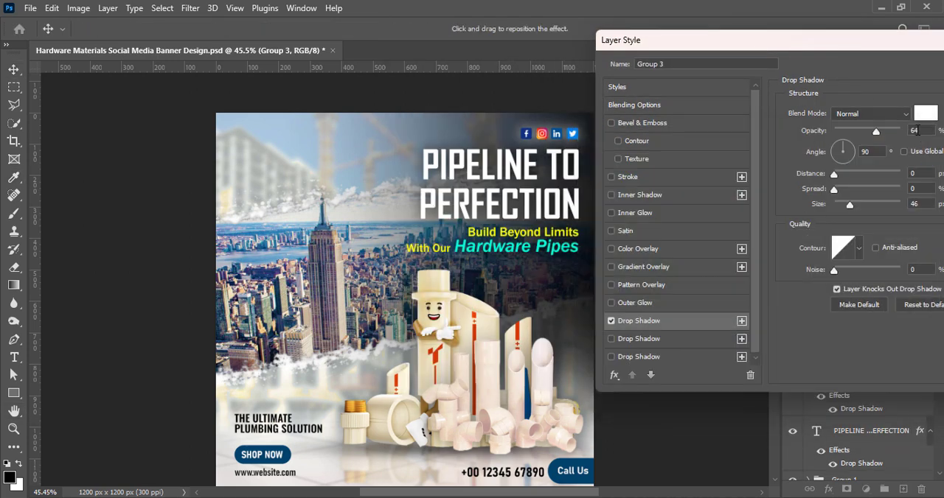
drag(851, 205, 874, 204)
drag(876, 130, 900, 134)
drag(871, 39, 565, 42)
click(774, 70)
click(666, 267)
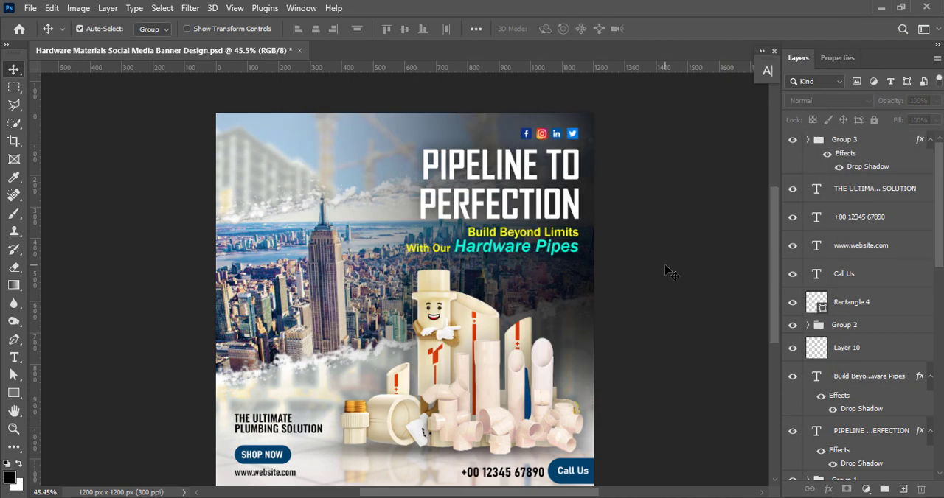
Place the P.G.F.X. WORLD logo in the banner's upper-left corner and save the document
key(ctrl+s)
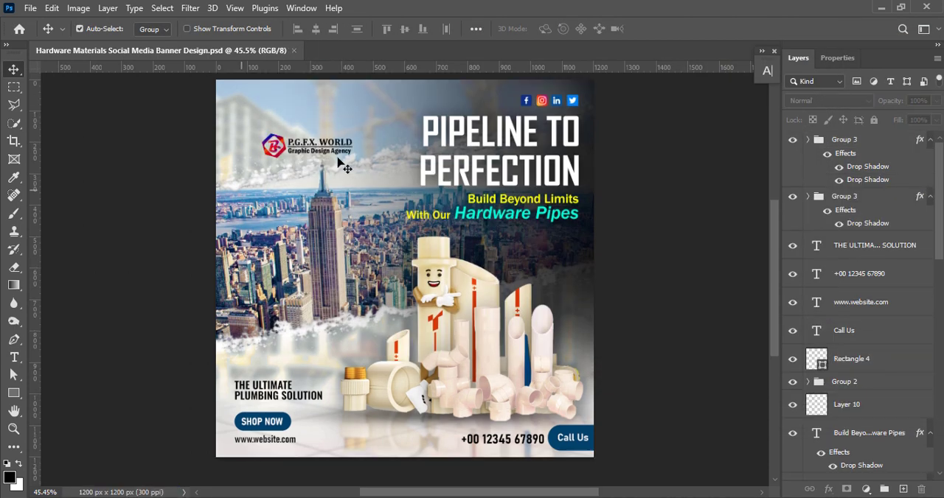
drag(307, 150, 275, 106)
key(ctrl+s)
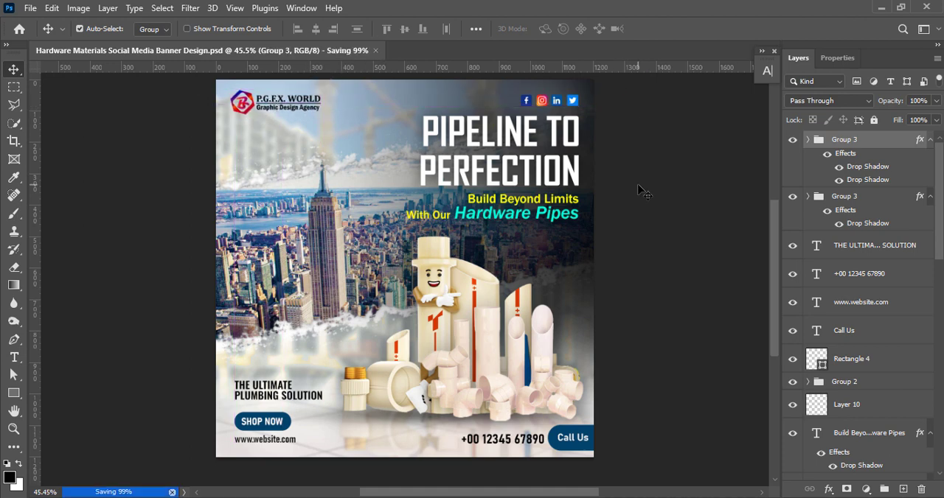
Enlarge the P.G.F.X. WORLD logo slightly
key(ctrl+t)
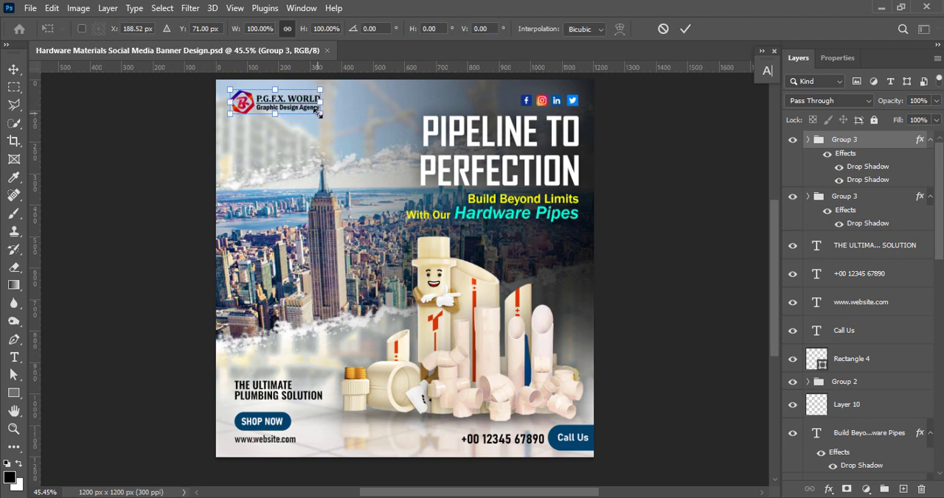
drag(320, 112, 325, 115)
click(686, 29)
Review the Drop Shadow settings in the logo group's layer style
right_click(848, 140)
click(800, 148)
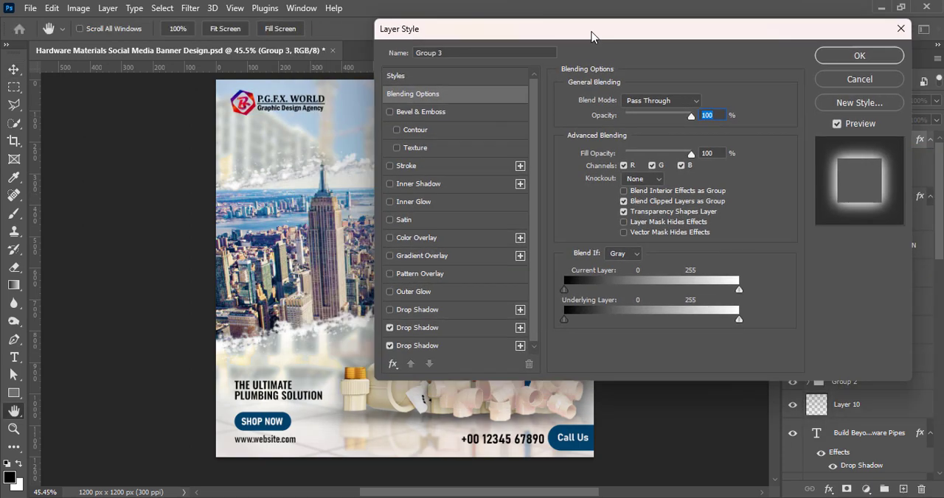
drag(590, 32, 649, 24)
click(472, 321)
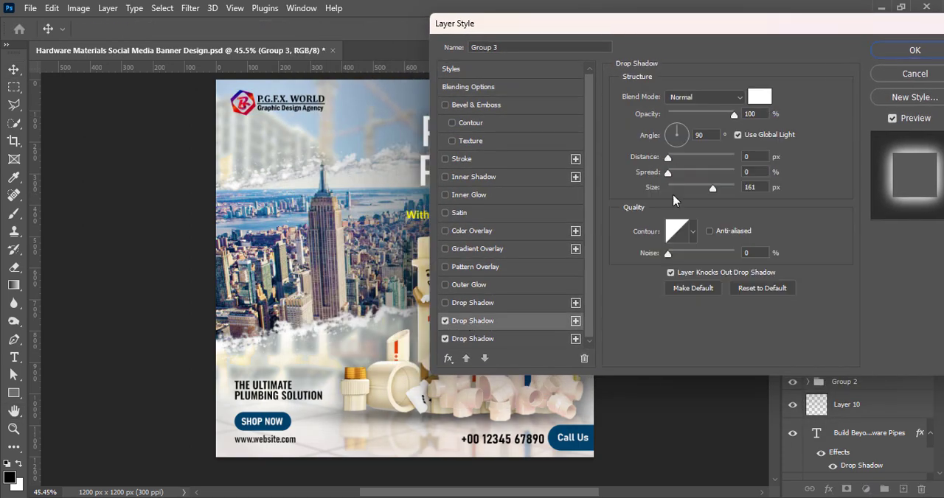
click(894, 50)
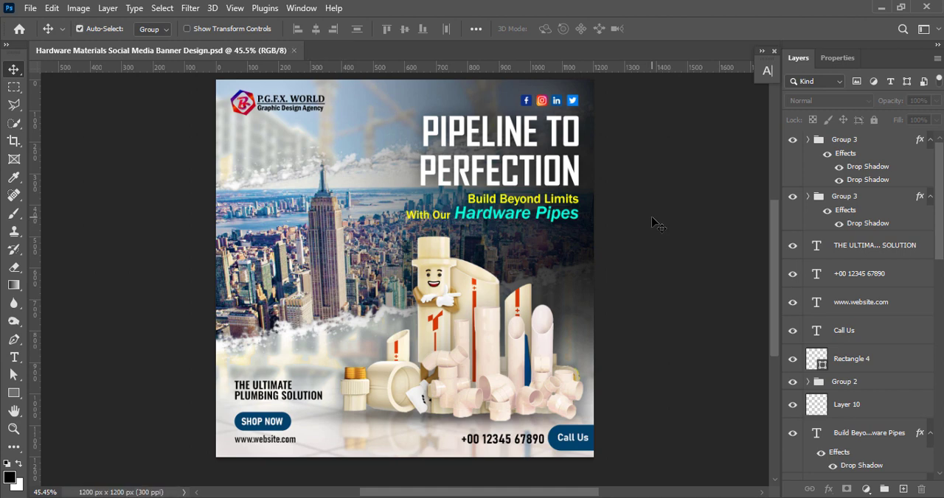
click(268, 94)
click(78, 9)
click(83, 9)
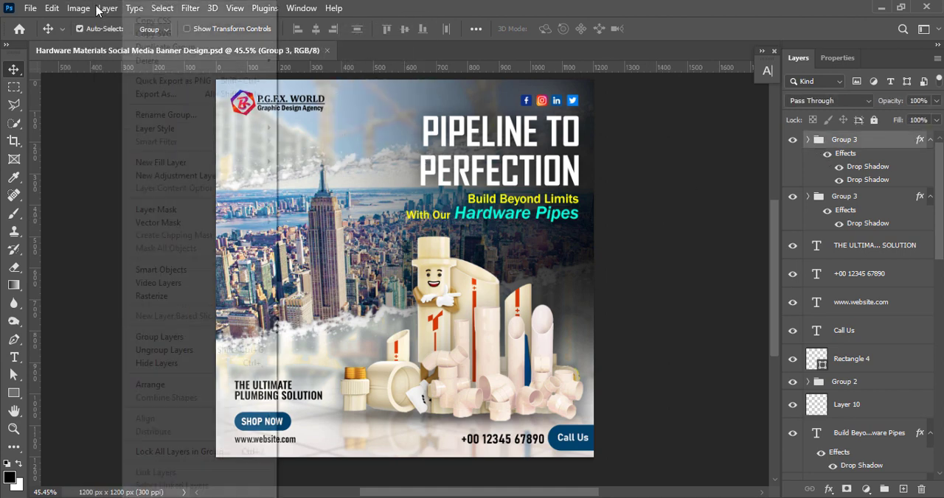
click(53, 8)
click(650, 170)
click(73, 11)
click(679, 212)
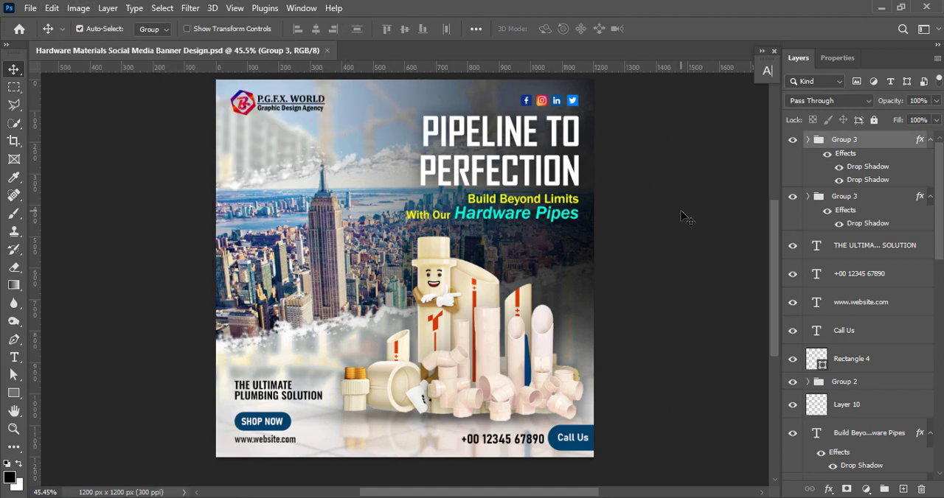
Convert the logo group to a smart object and apply a Vibrance adjustment to it
right_click(852, 140)
click(763, 192)
click(78, 8)
mouse_move(95, 45)
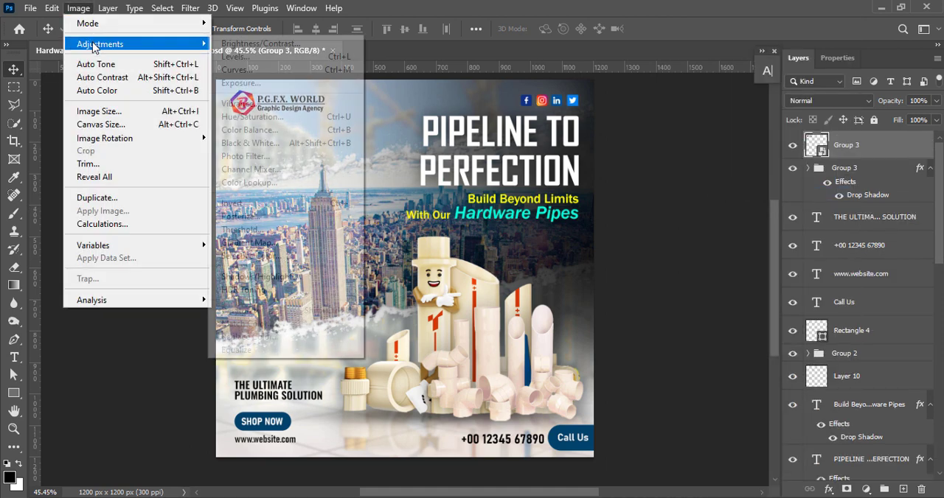
click(250, 102)
click(545, 143)
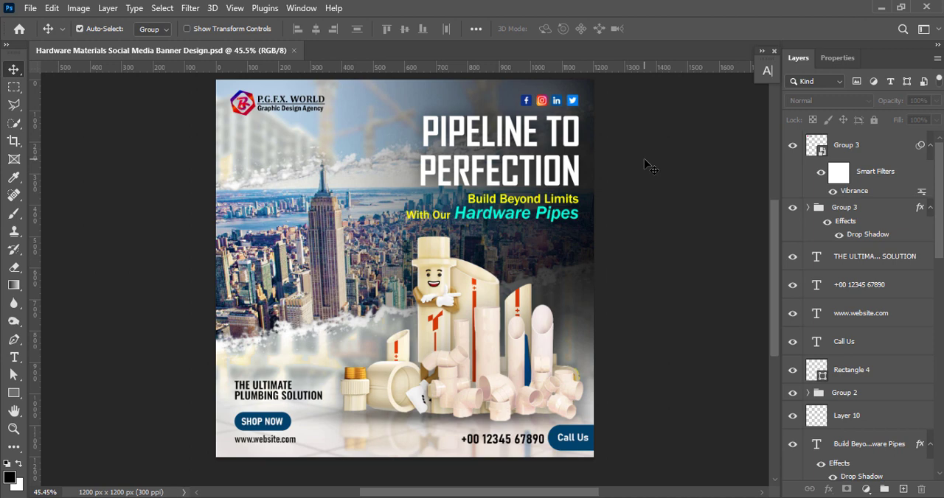
Add the two-line text "UPVC,SPVC & SWR PIPES & FITTINGS" below the logo on a new layer
click(809, 207)
click(808, 208)
click(903, 489)
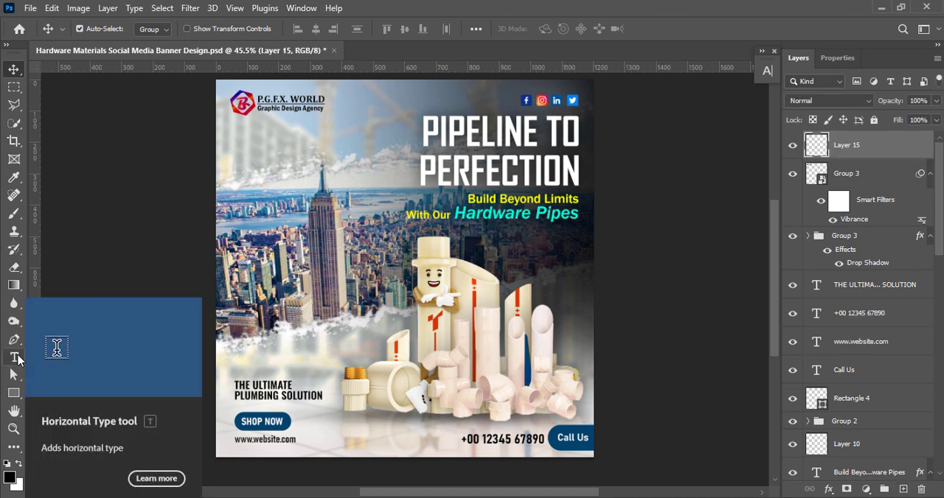
click(15, 357)
click(249, 136)
text(UPVC,SPVC & SWR)
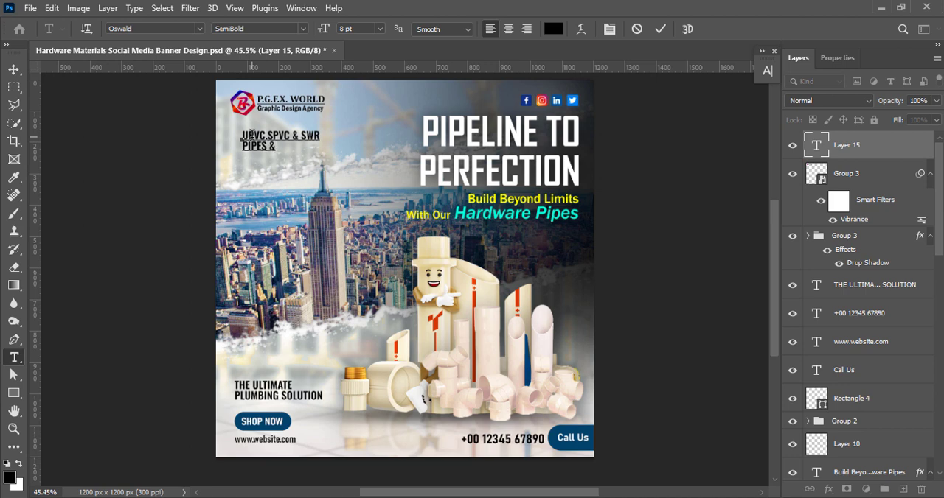
Centre-align the pipes and fittings text and position it beneath the logo
click(14, 69)
mouse_move(282, 140)
mouse_down()
mouse_move(274, 140)
mouse_move(297, 137)
mouse_up()
double_click(274, 140)
click(509, 29)
click(659, 30)
key(v)
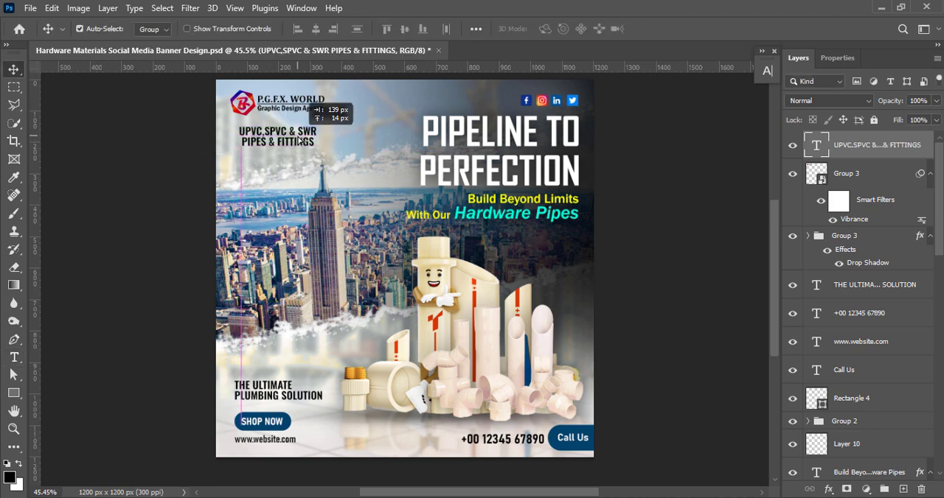
Change the font of the pipes and fittings text to Century Regular
double_click(297, 136)
click(767, 70)
click(685, 90)
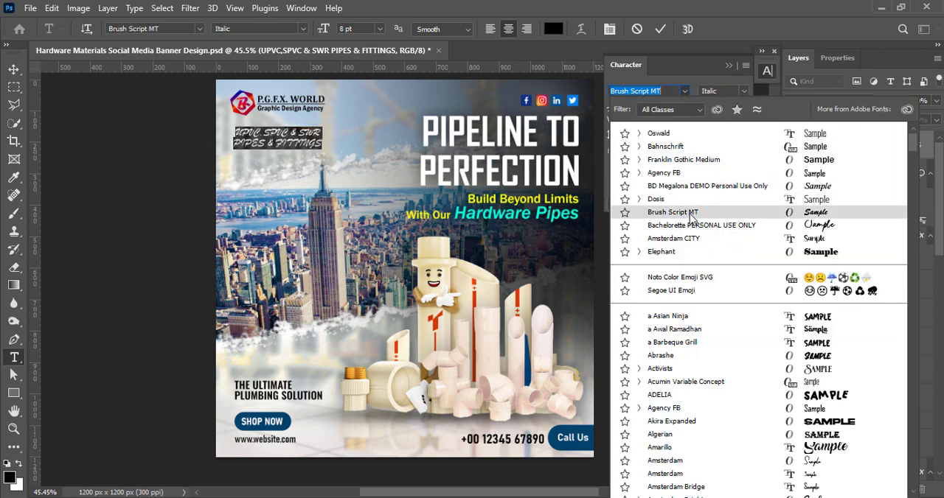
scroll(719, 339, down, 5)
scroll(718, 340, down, 10)
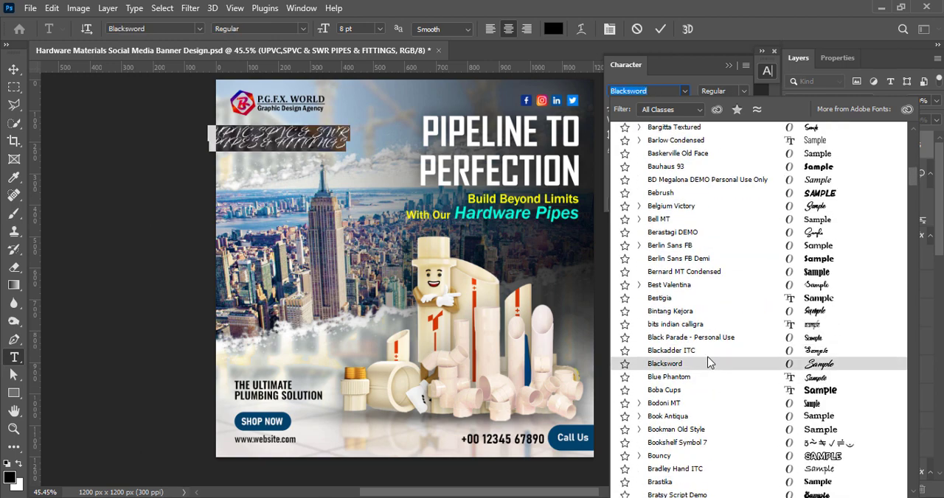
scroll(710, 380, down, 3)
scroll(710, 380, down, 15)
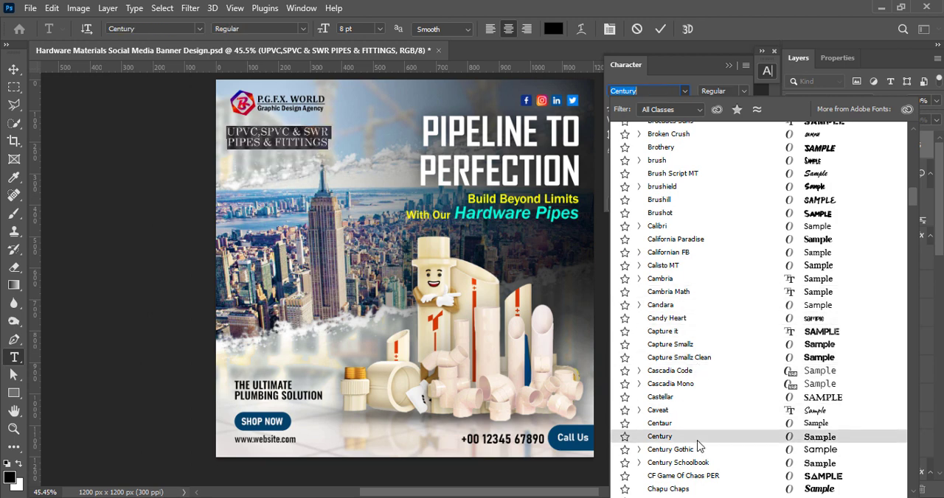
click(671, 437)
click(743, 90)
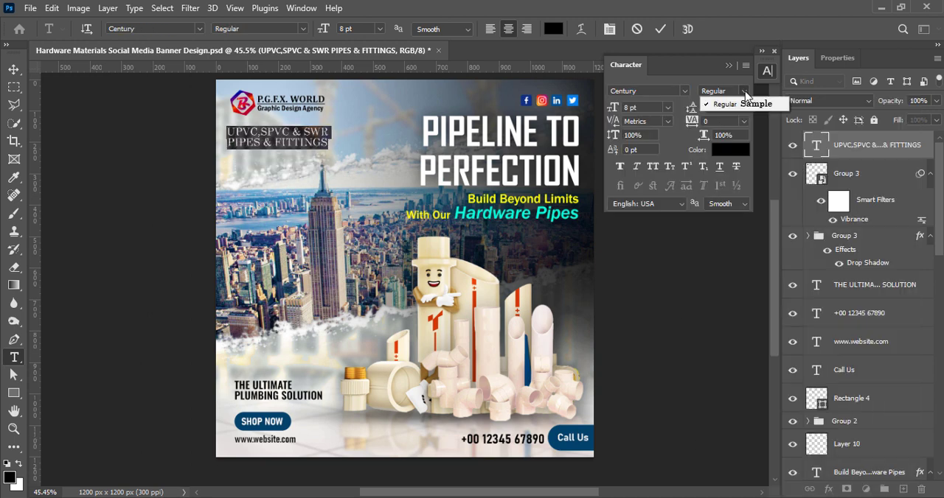
Set the pipes and fittings text to 6 pt size with 6 pt leading and nudge it into place below the logo
click(668, 108)
click(643, 119)
click(744, 108)
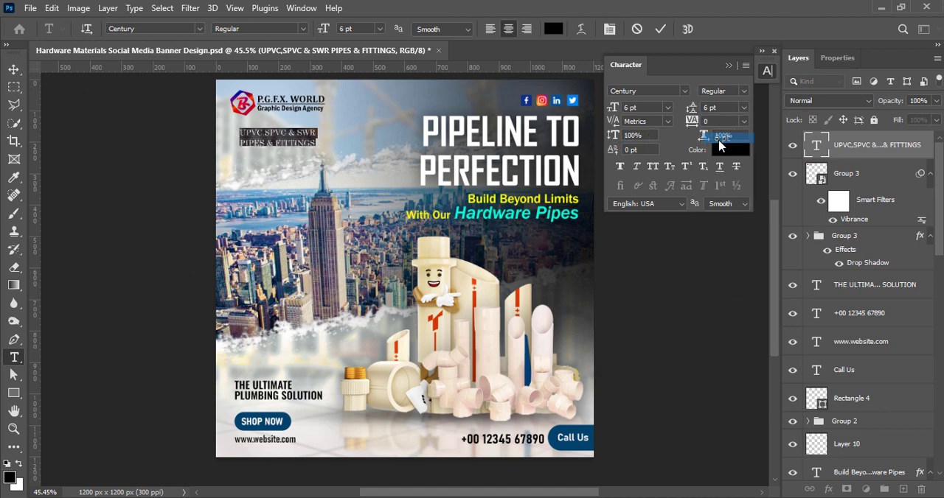
click(722, 139)
click(660, 29)
key(v)
drag(279, 137, 276, 139)
Change the font of the pipes and fittings text to Century Gothic Bold and nudge the text into place below the logo
double_click(276, 139)
click(685, 91)
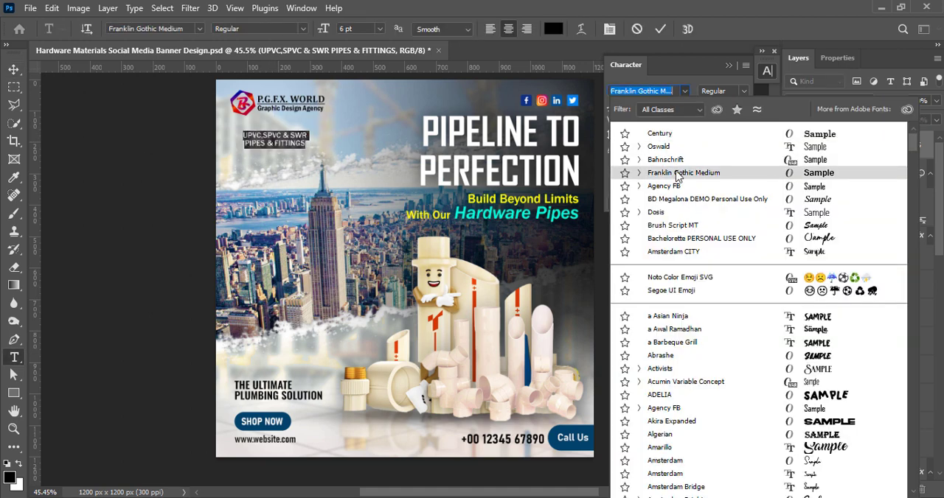
scroll(731, 357, down, 6)
scroll(731, 357, down, 10)
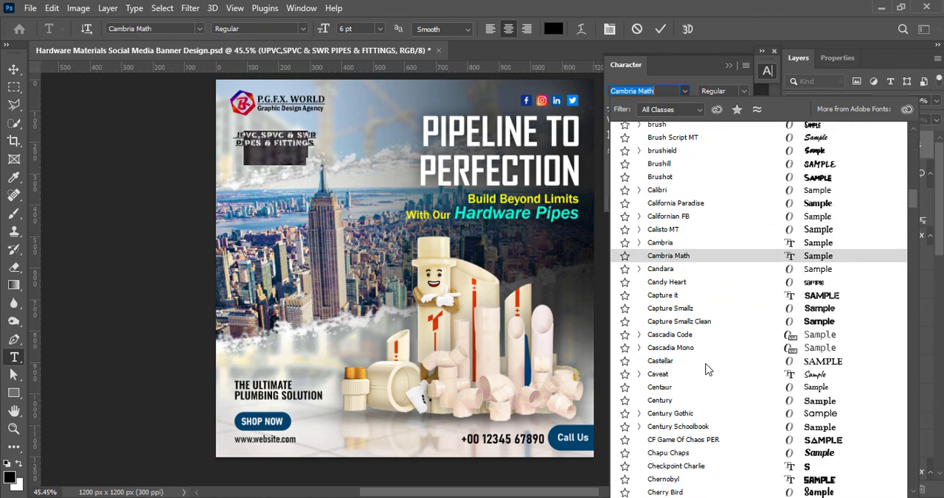
click(671, 435)
key(ctrl+Return)
key(v)
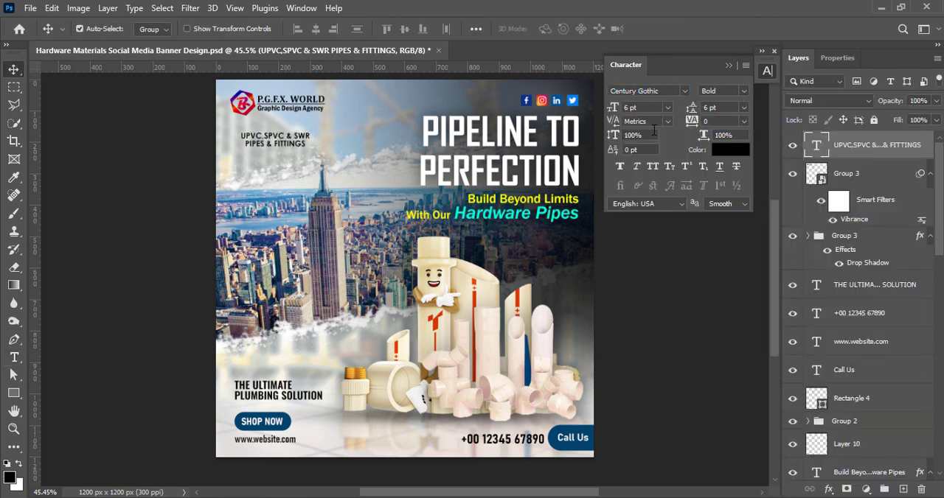
mouse_move(277, 145)
mouse_down()
mouse_move(380, 140)
mouse_move(373, 129)
mouse_move(332, 127)
mouse_move(280, 137)
mouse_up()
Add a drop shadow to the pipes and fittings text and set the shadow colour to white
double_click(827, 151)
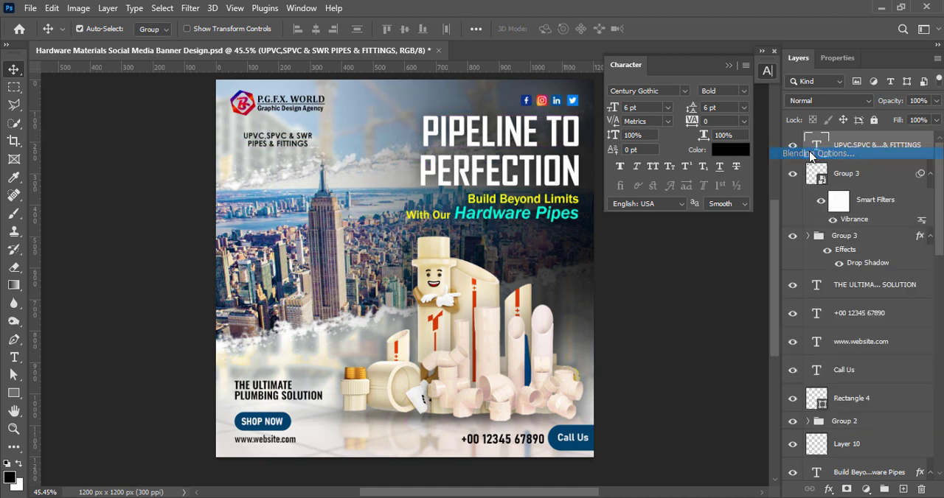
click(428, 306)
click(726, 99)
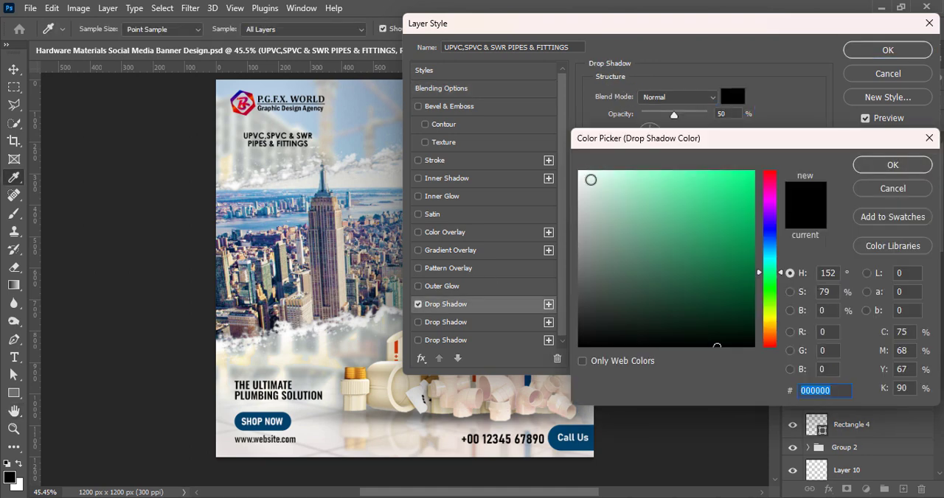
click(583, 174)
click(893, 165)
Raise the white drop shadow's opacity, adjust its spread and size, apply the layer style and save the banner
mouse_move(648, 192)
mouse_down()
mouse_move(668, 188)
mouse_move(651, 178)
mouse_up()
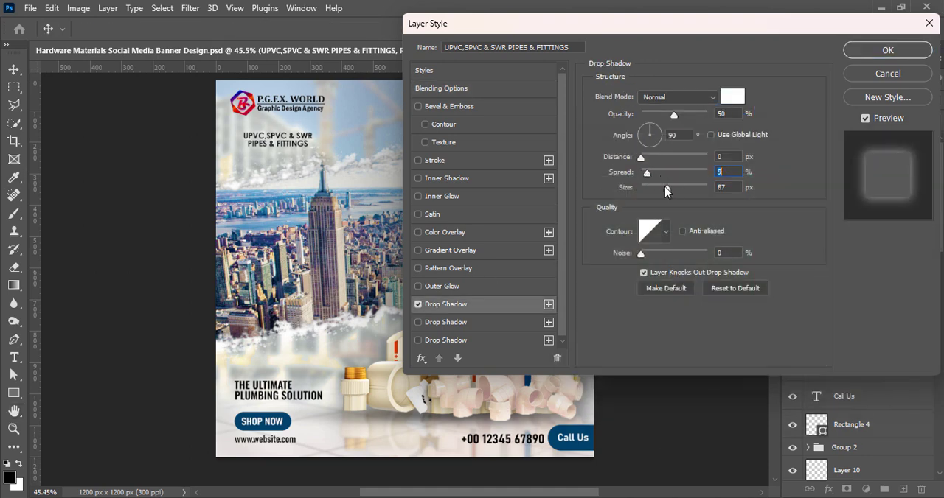
drag(674, 118, 706, 115)
drag(646, 175, 649, 175)
click(876, 51)
click(687, 286)
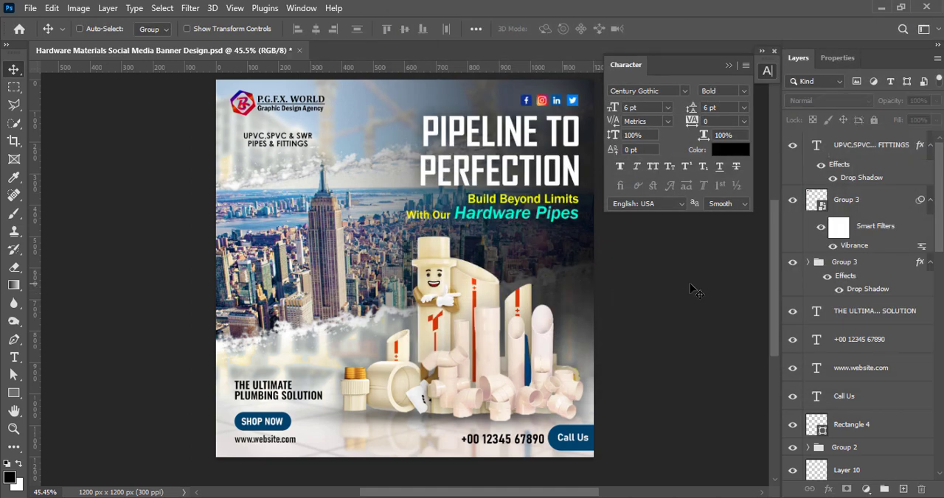
key(ctrl+s)
Edit the second line of the text below the logo to read "PIPE & FITTINGS"
double_click(277, 144)
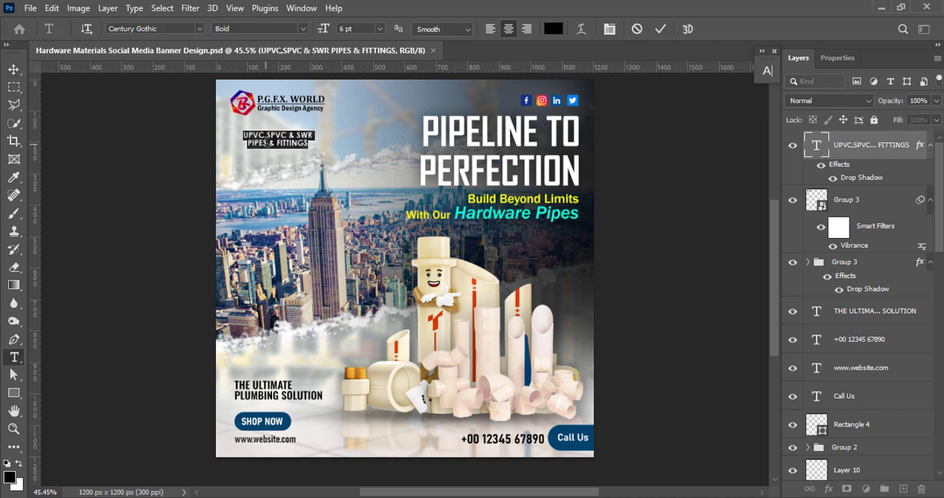
click(661, 29)
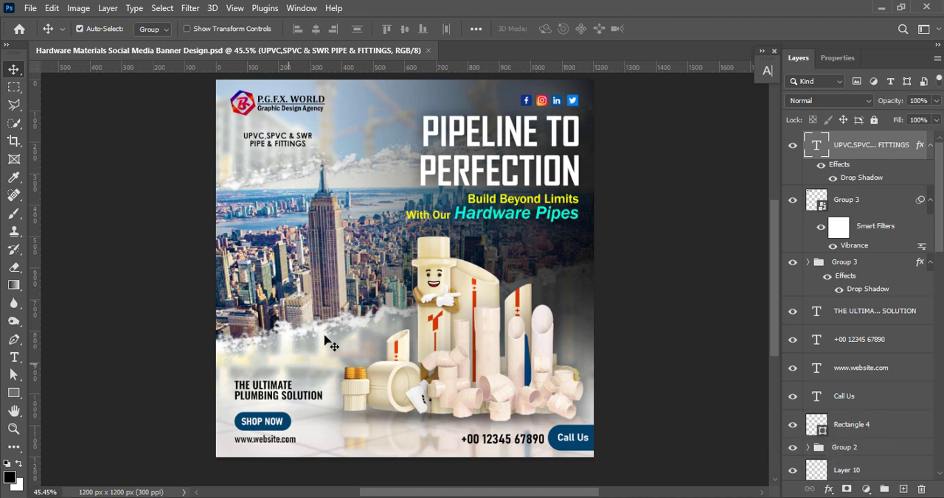
scroll(382, 290, down, 2)
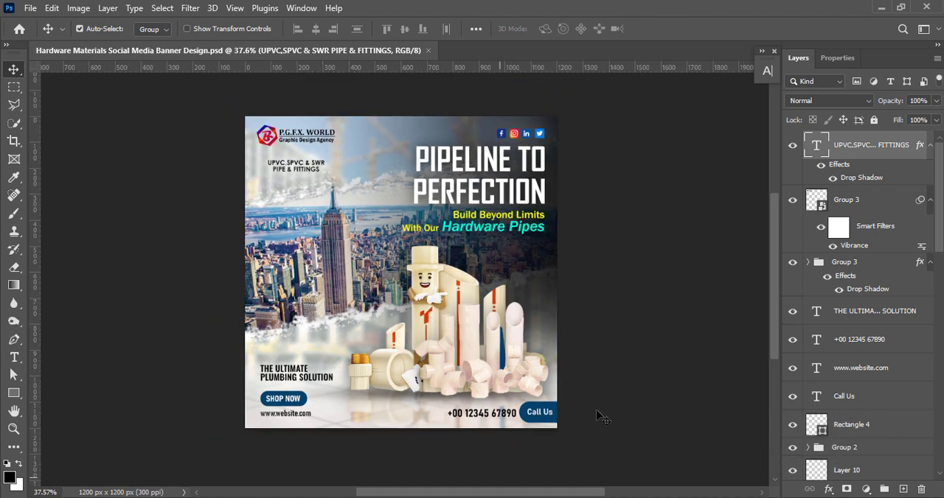
scroll(437, 305, up, 3)
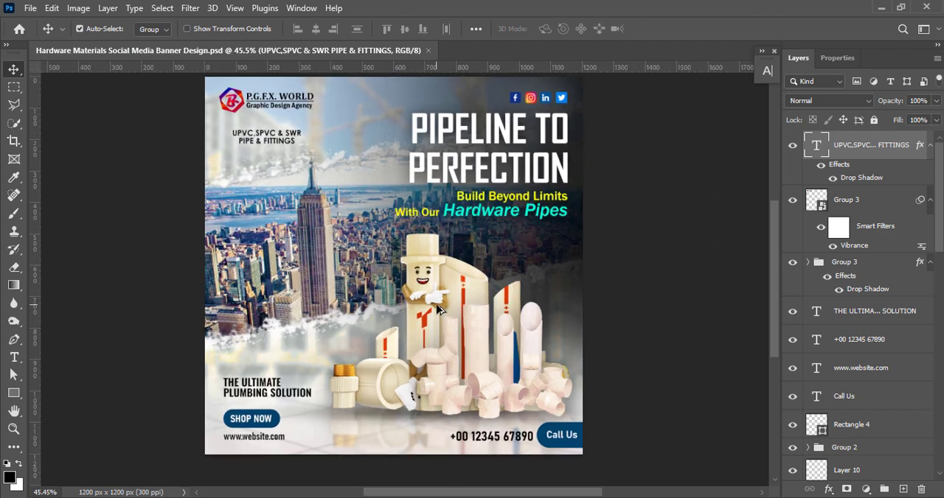
scroll(436, 305, down, 4)
scroll(437, 305, up, 3)
scroll(439, 310, up, 1)
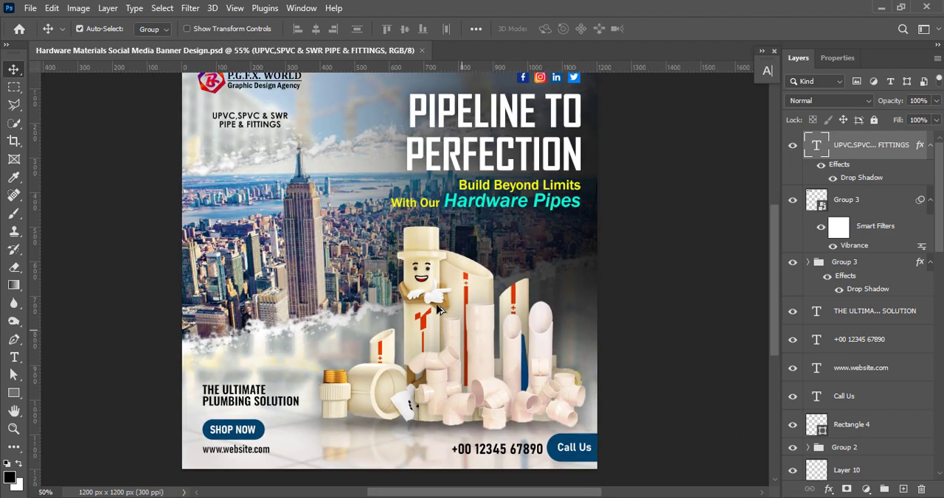
scroll(440, 310, down, 2)
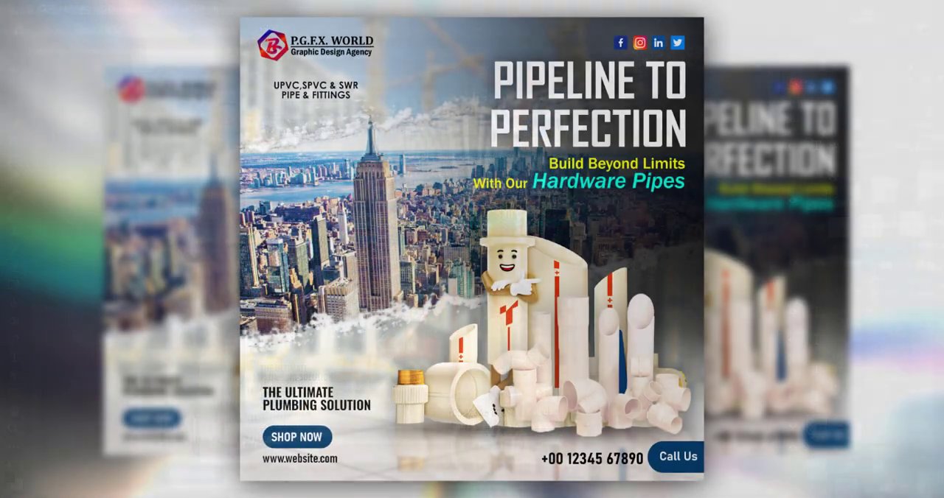